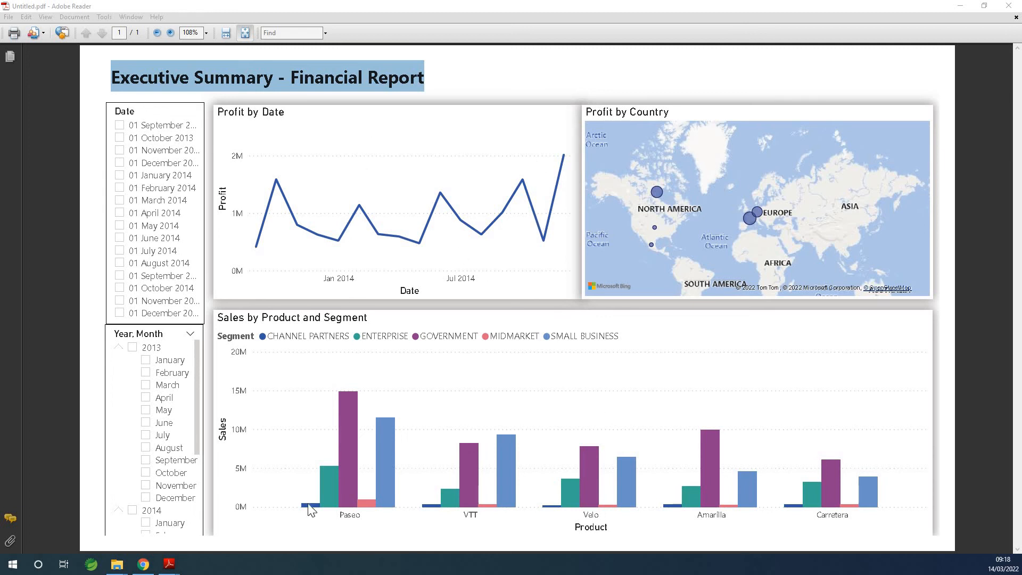
Switch to Chrome, search Google for "power bi desktop download" and open the "Downloads | Microsoft Power BI" page
click(143, 564)
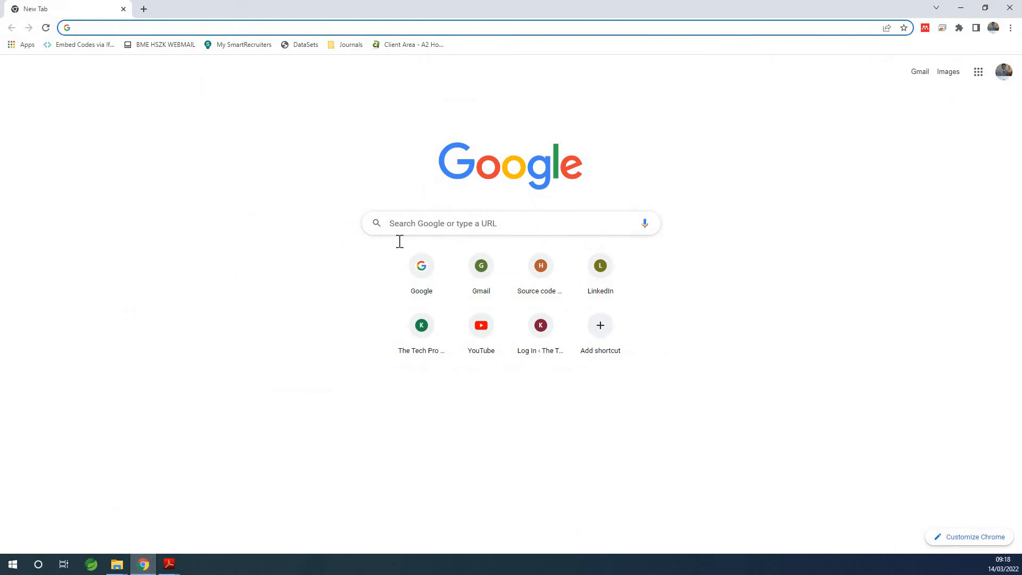
click(427, 222)
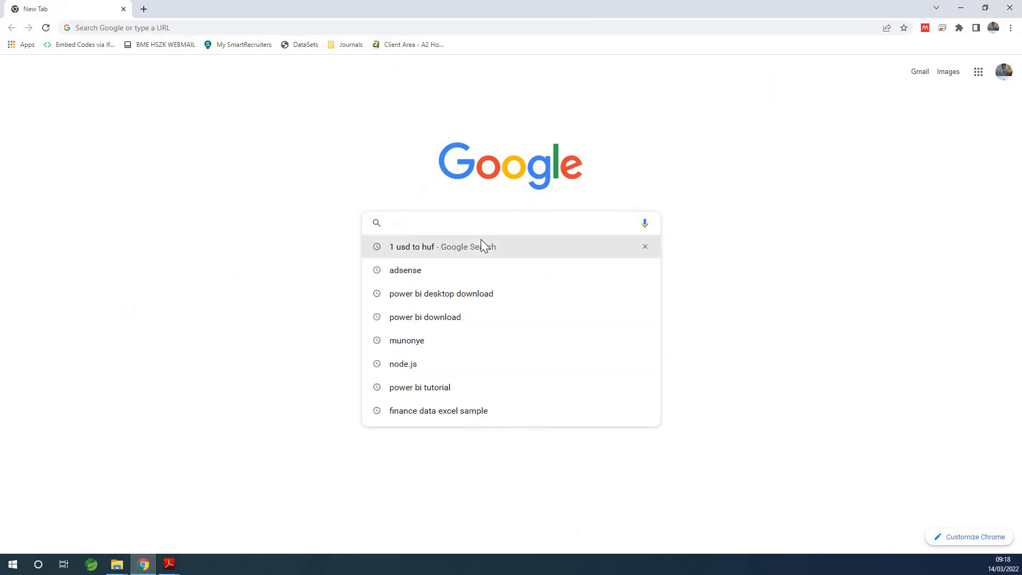
text(pw)
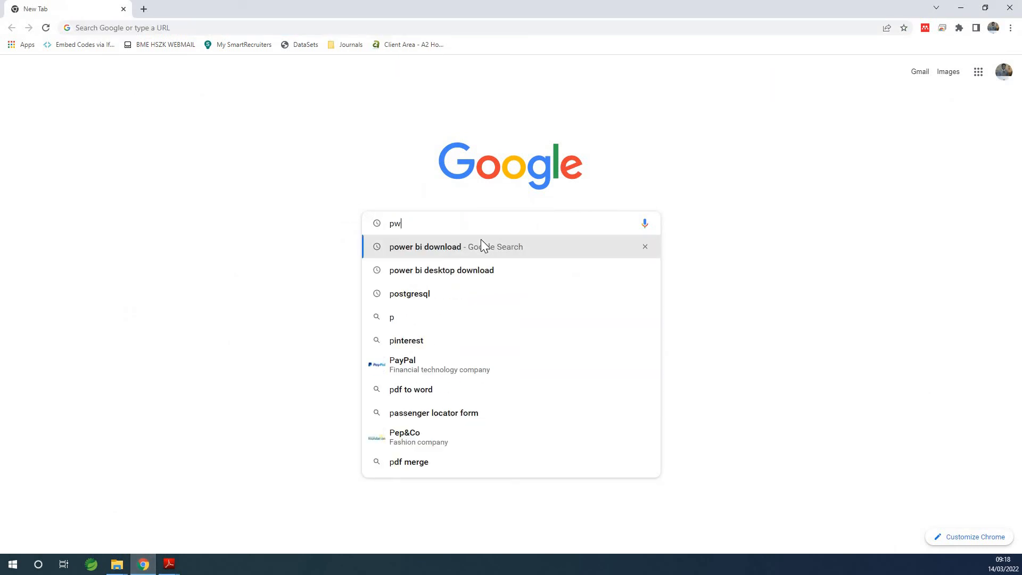
key(BackSpace)
text(ow)
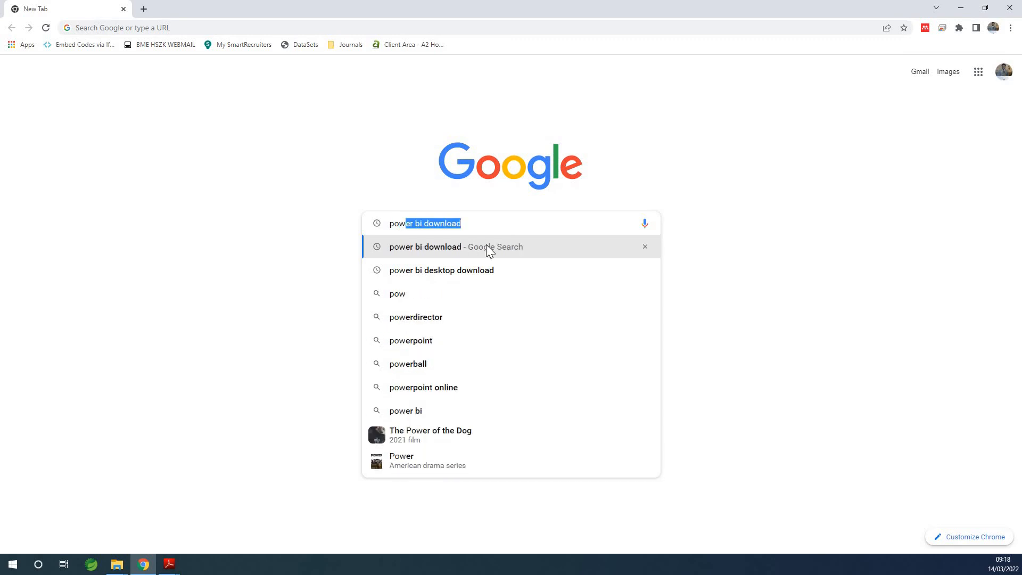
click(461, 270)
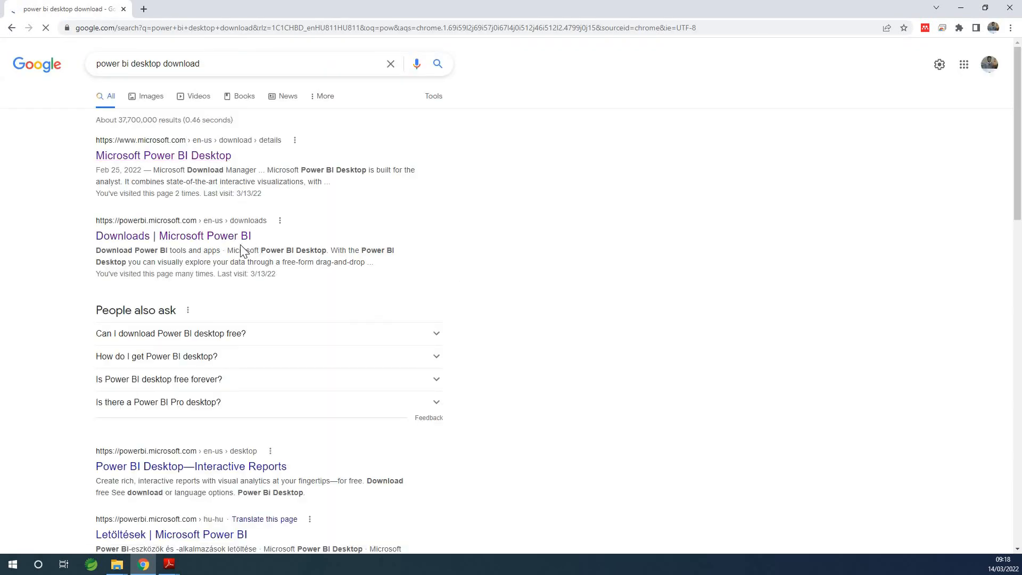
click(206, 237)
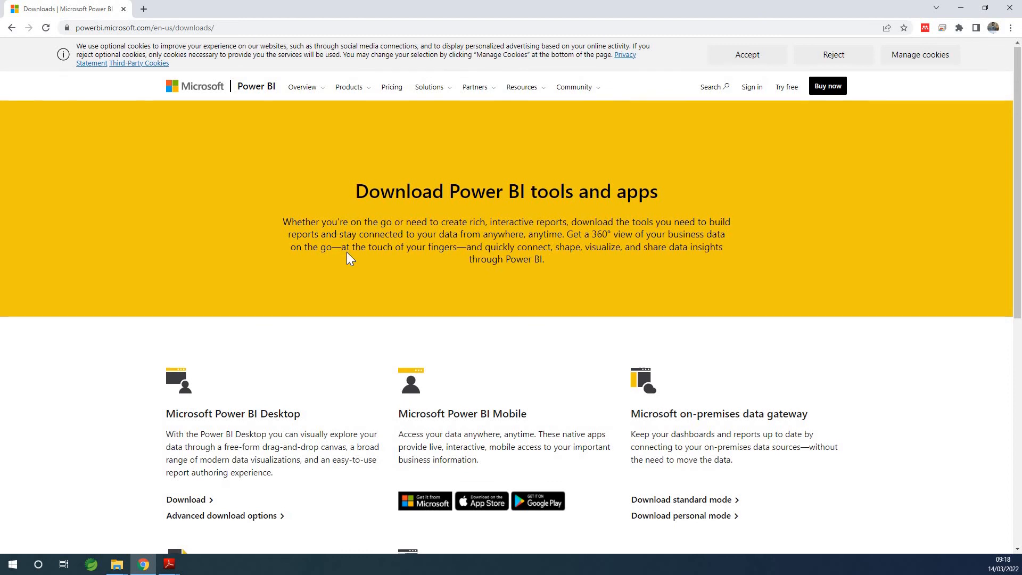
Try the direct download of Microsoft Power BI Desktop, decline opening Microsoft Store and close the blank page
scroll(347, 256, down, 1)
scroll(348, 256, down, 3)
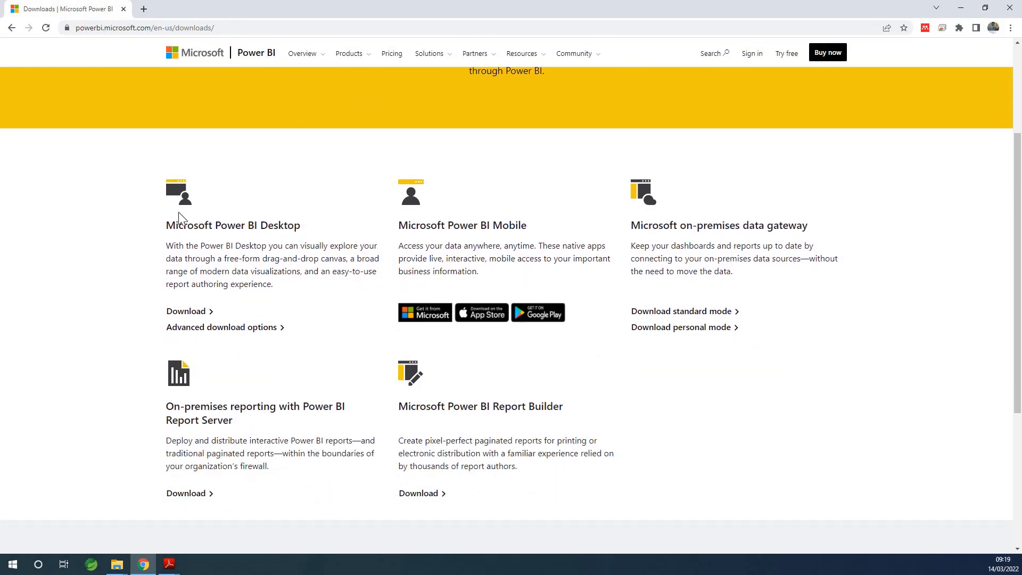
click(1010, 28)
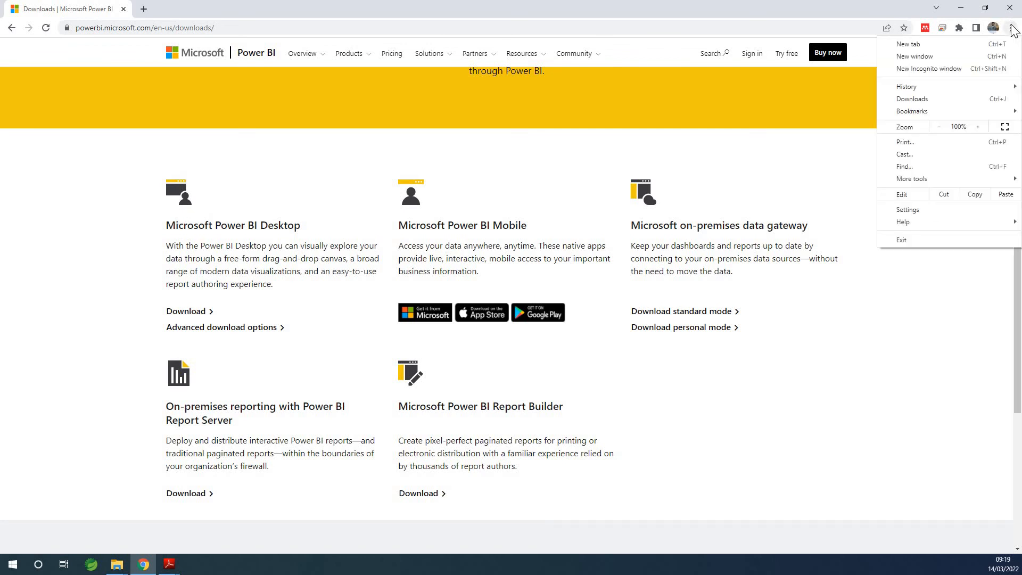
click(979, 127)
click(796, 382)
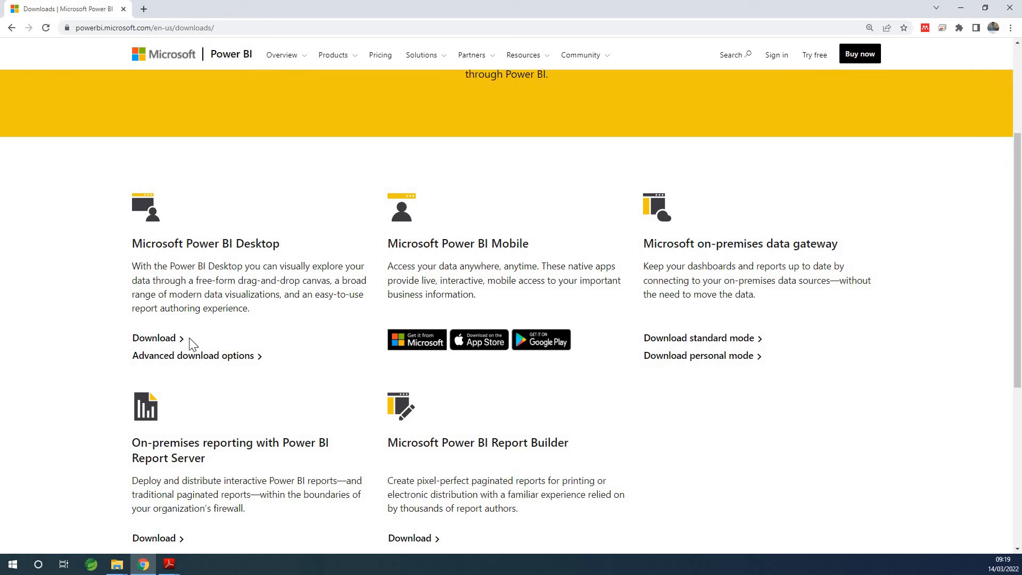
click(168, 340)
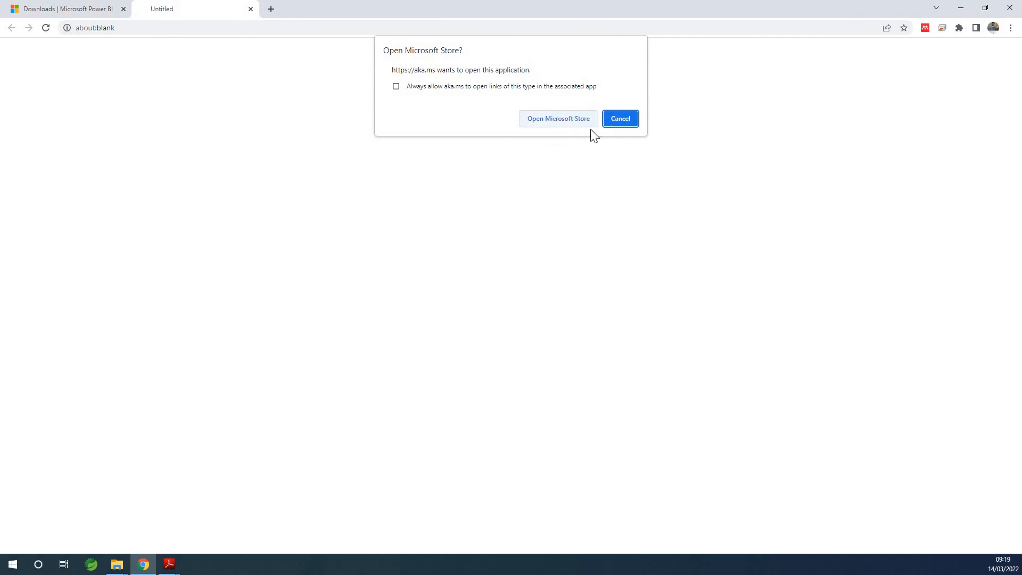
click(621, 119)
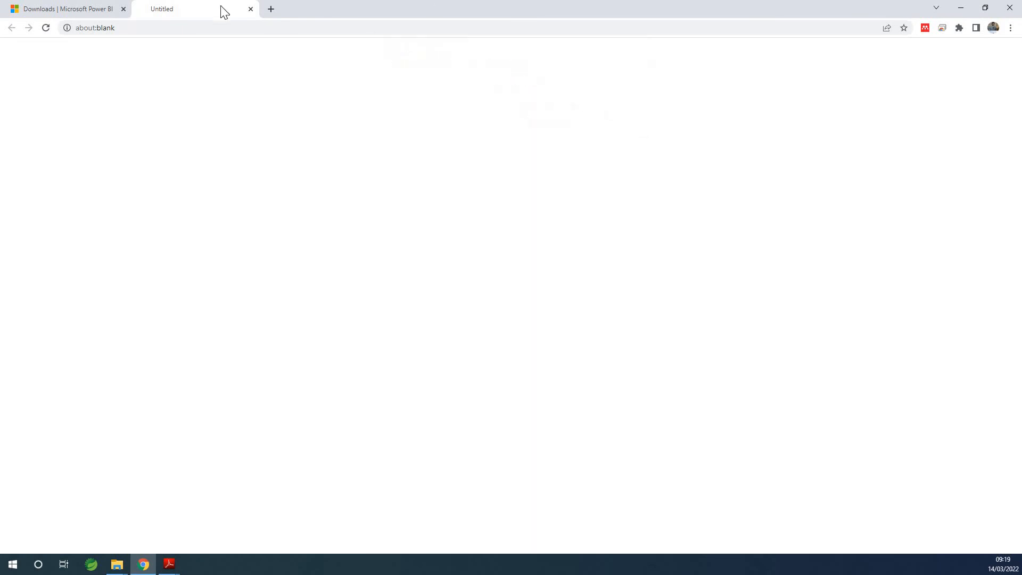
click(251, 9)
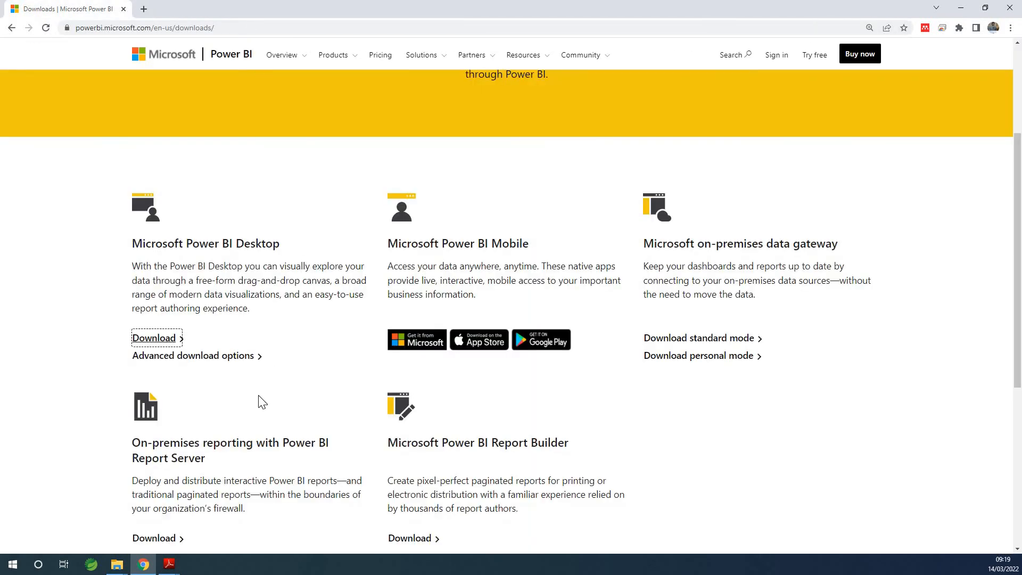
Download the installer PBIDesktopSetup_x64.exe in English through the advanced download options for Power BI Desktop
click(223, 358)
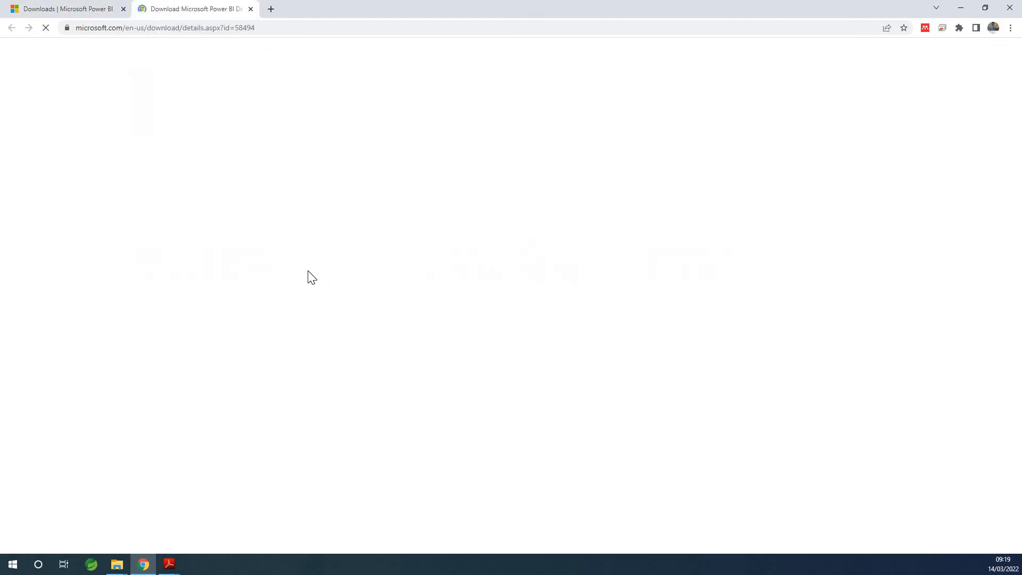
scroll(447, 255, down, 5)
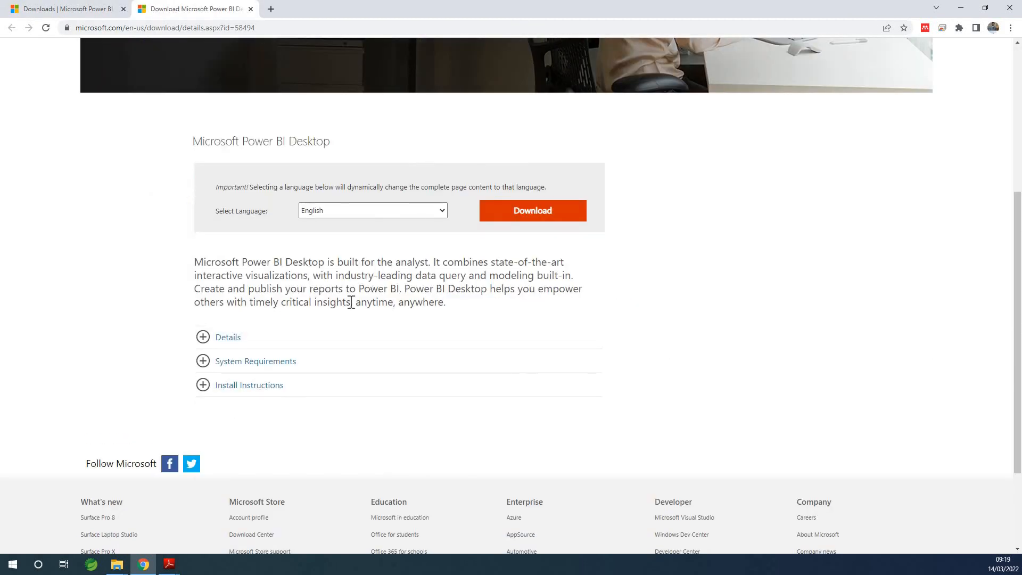
click(512, 211)
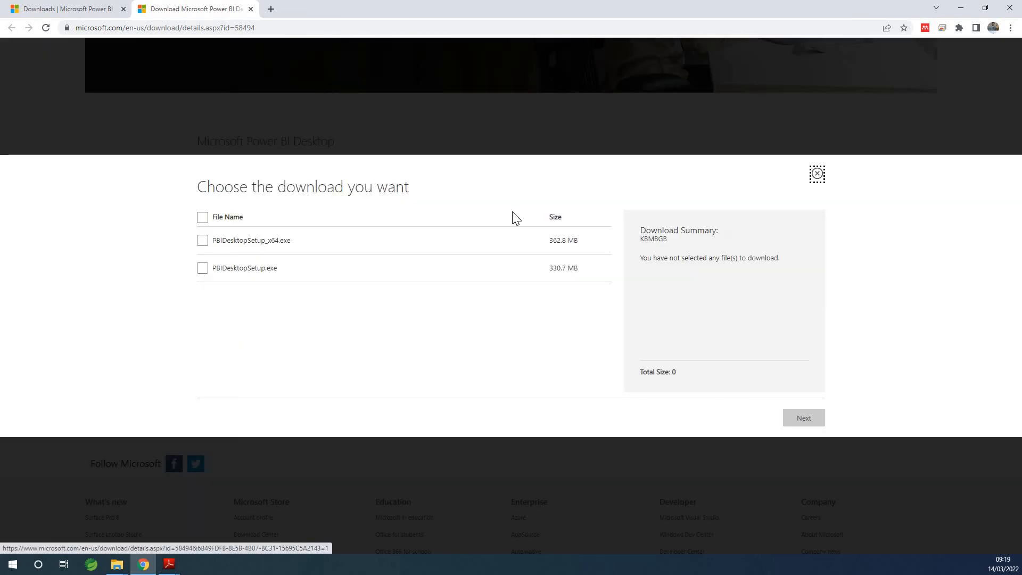
click(203, 241)
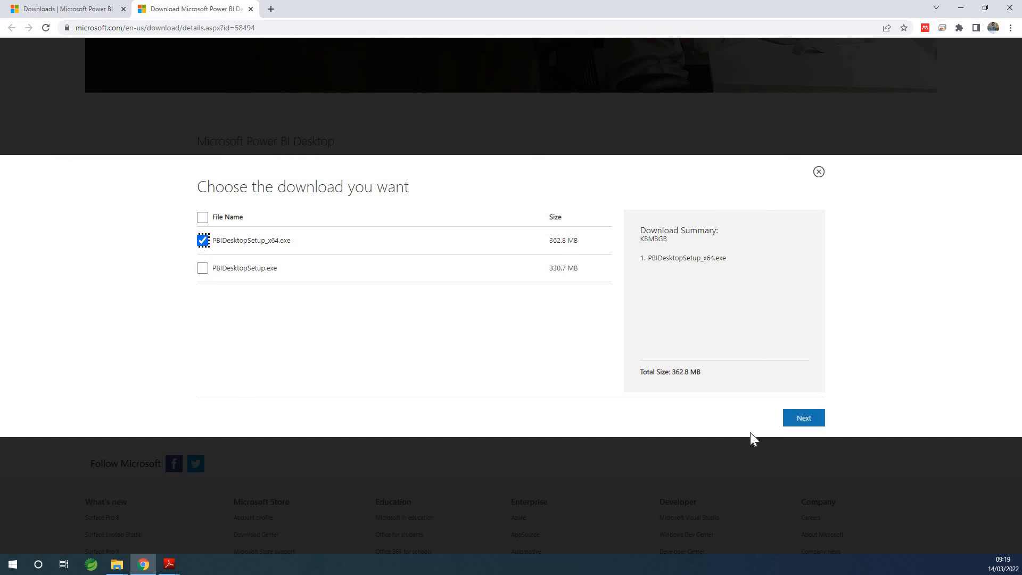
click(800, 419)
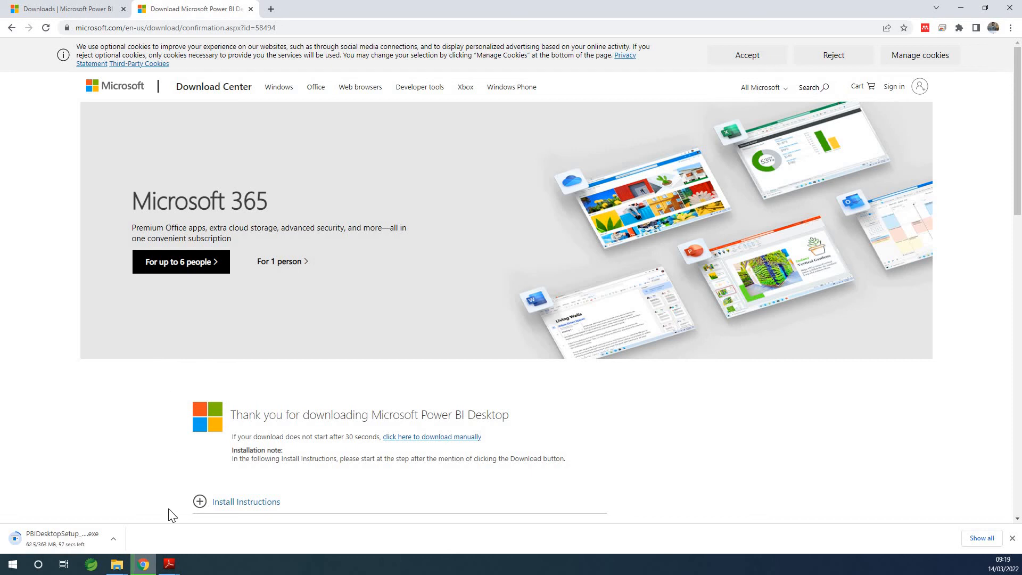
Cancel the running installer download and close the browser
click(113, 539)
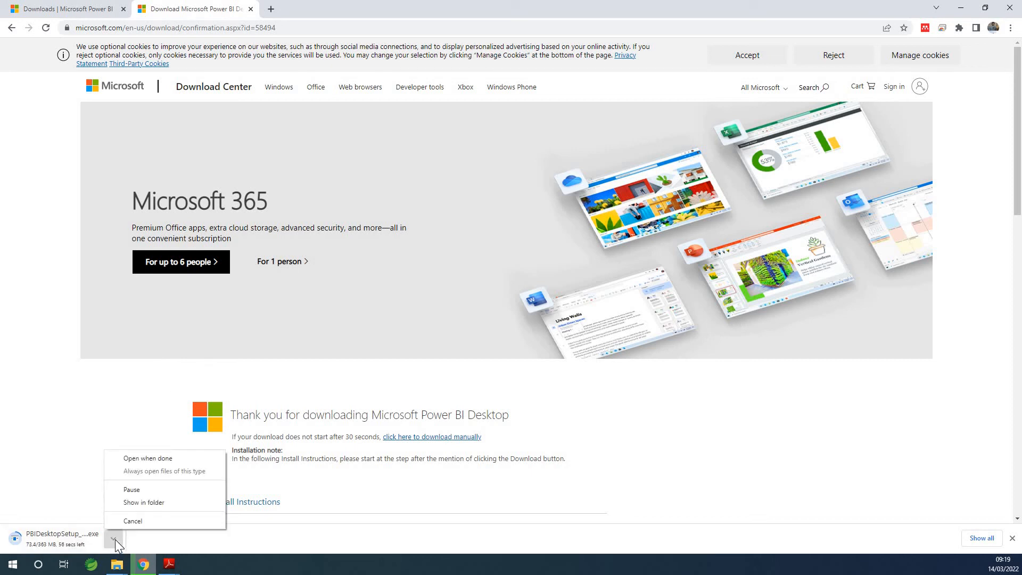
click(127, 519)
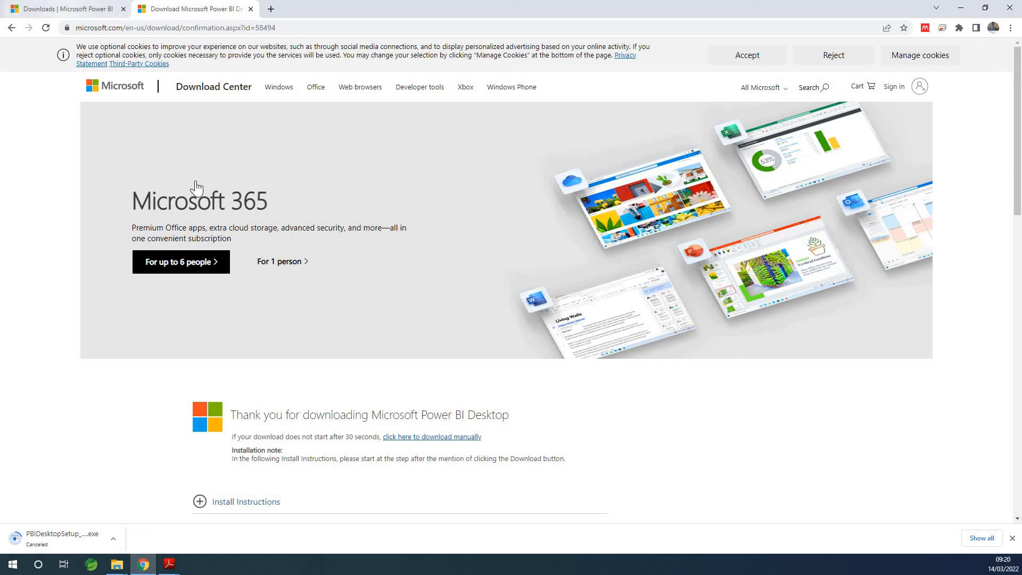
click(251, 9)
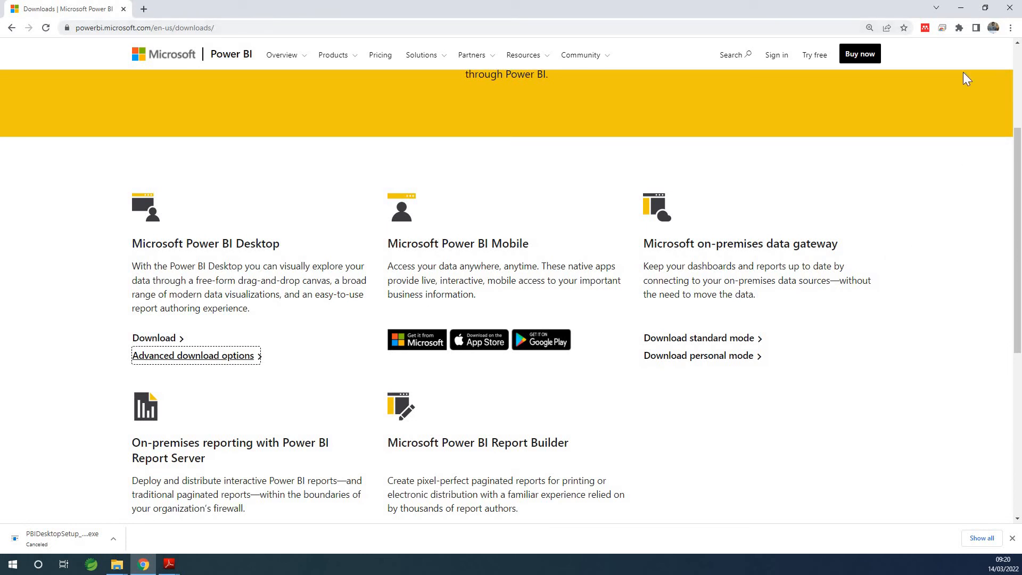
click(1010, 8)
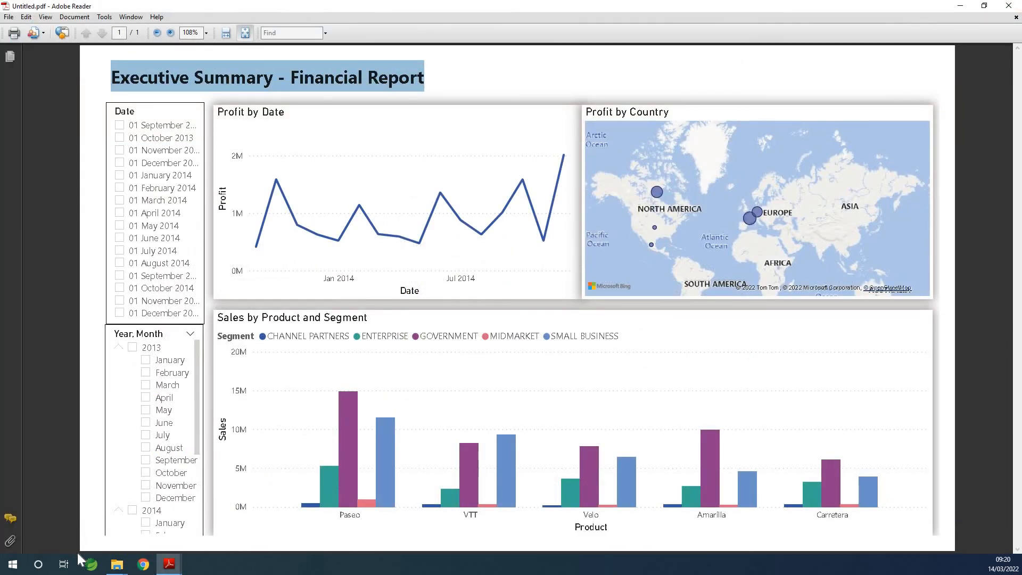
Launch Power BI Desktop, dismiss its welcome screen and maximize the window
click(10, 564)
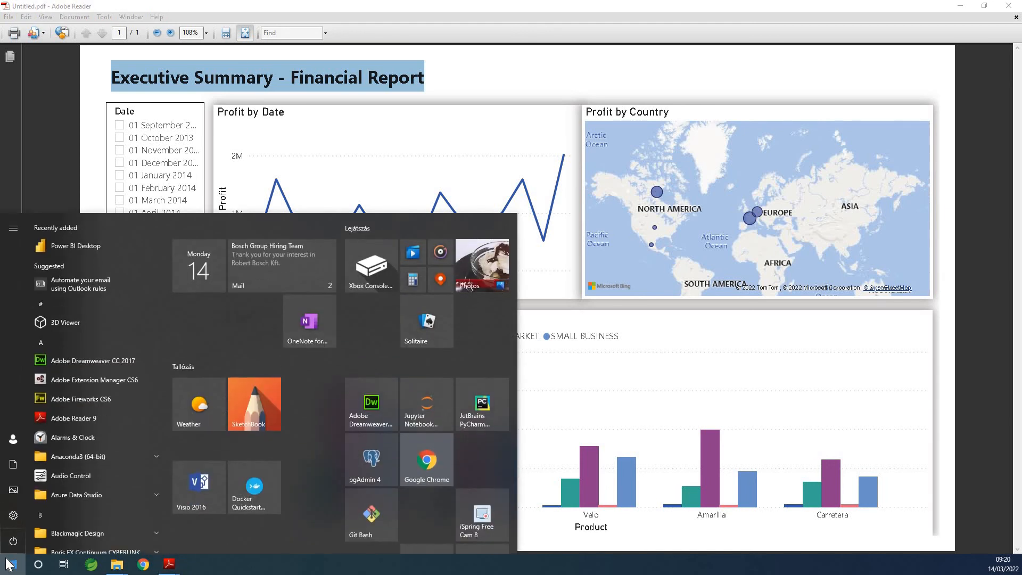
click(80, 244)
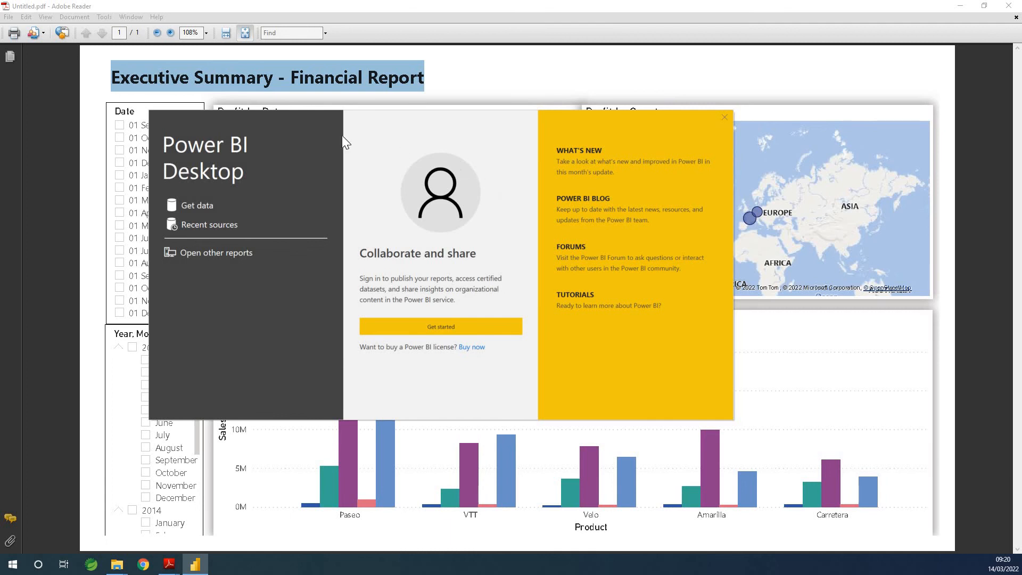
click(724, 118)
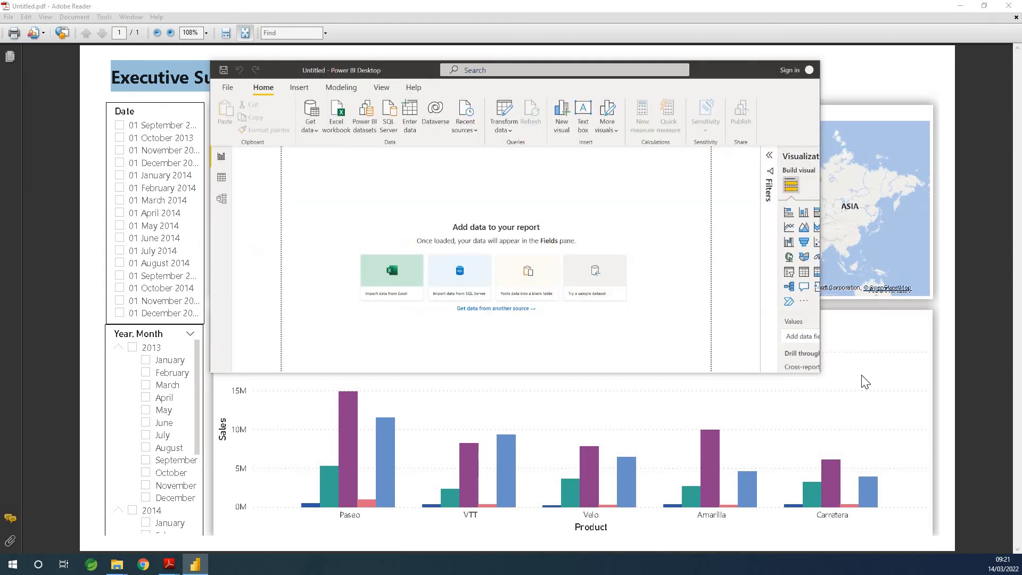
click(776, 70)
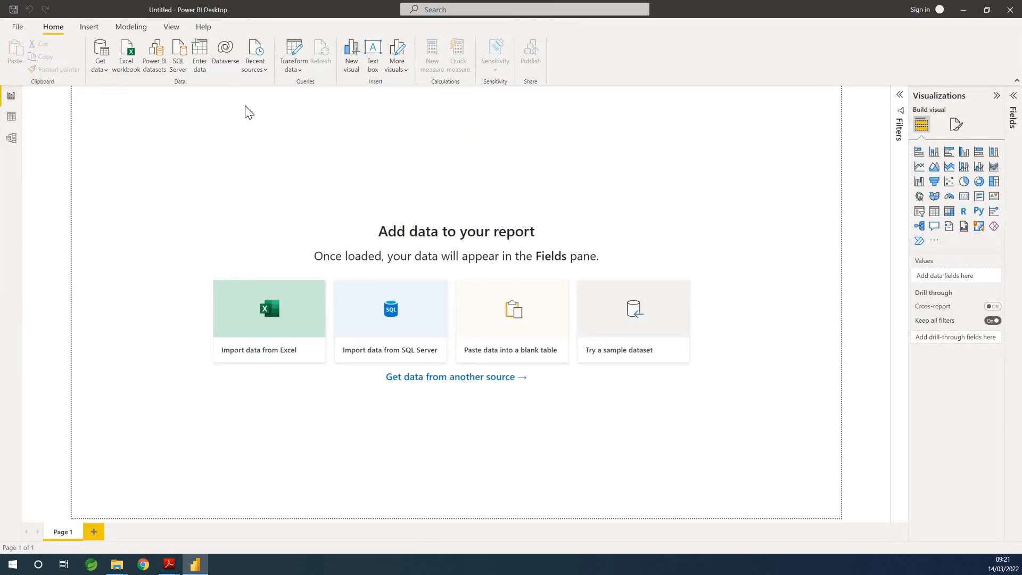
Import the financials table from the Financial Sample Excel workbook and open it for data transformation in Power Query Editor
click(252, 295)
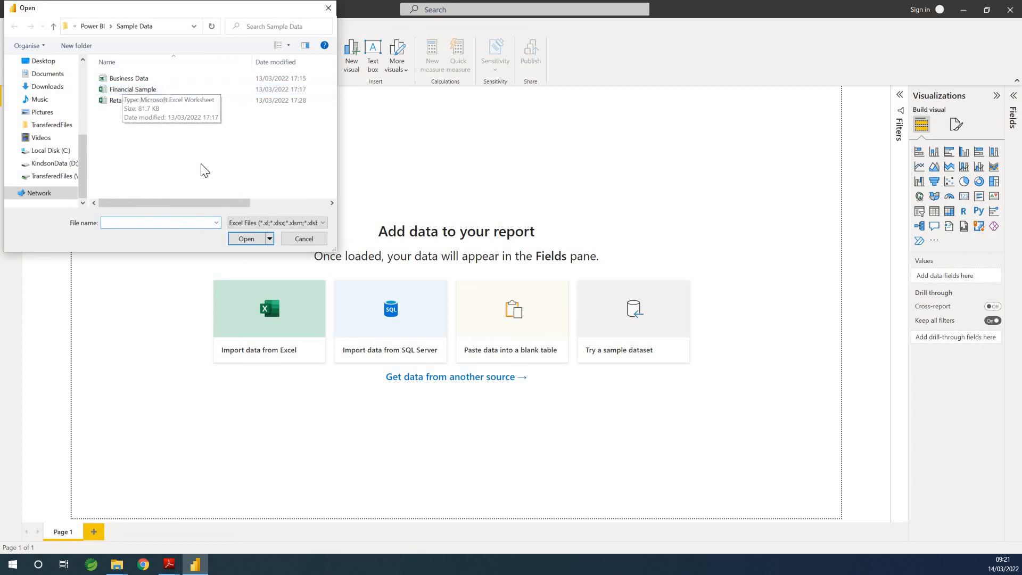
click(139, 90)
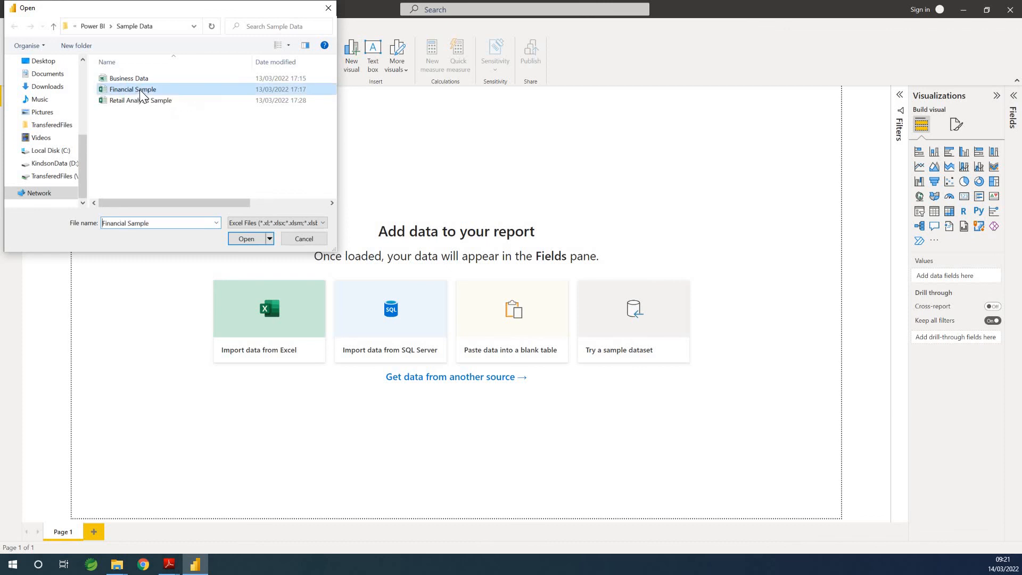
click(244, 237)
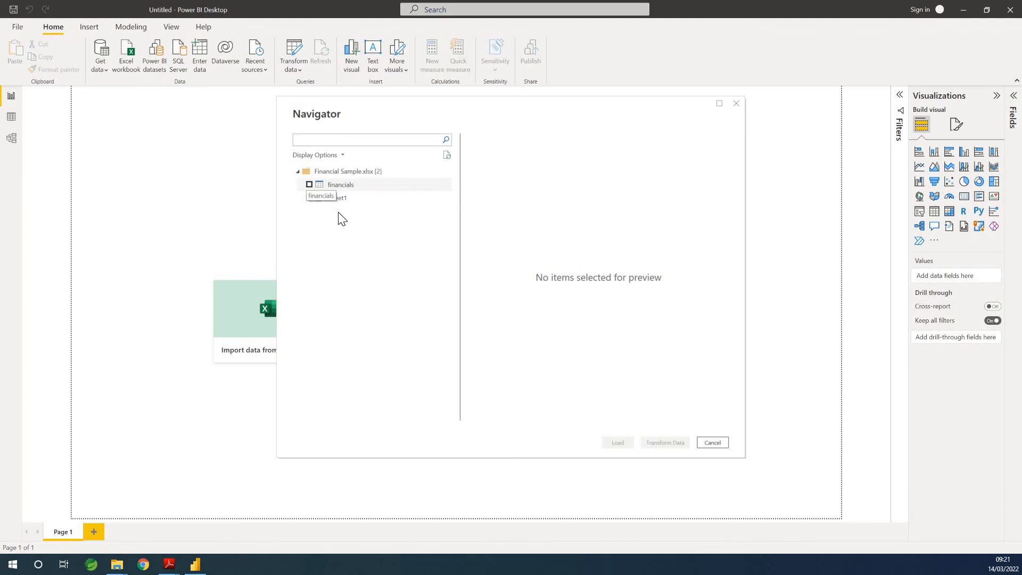
click(309, 184)
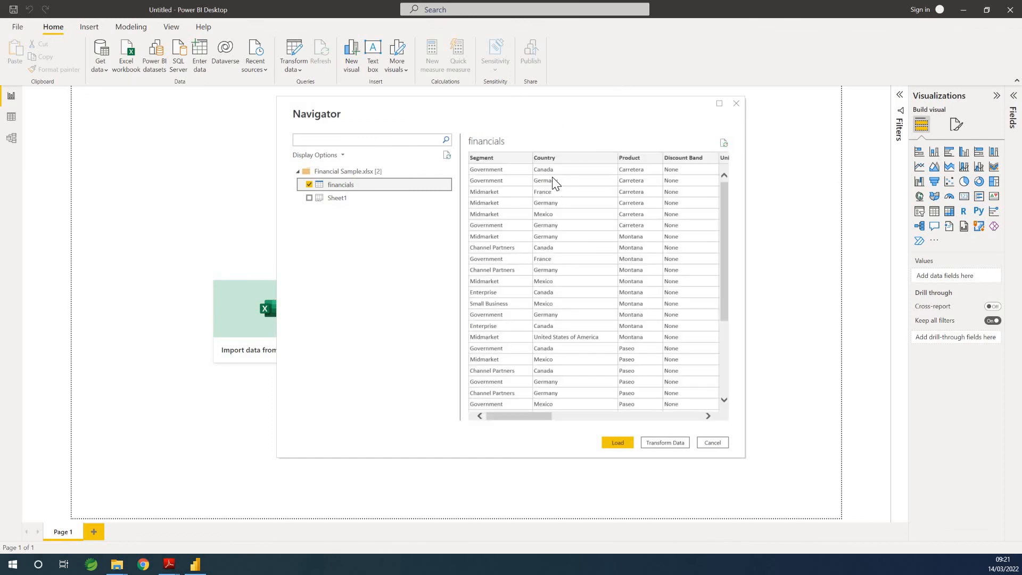
click(672, 442)
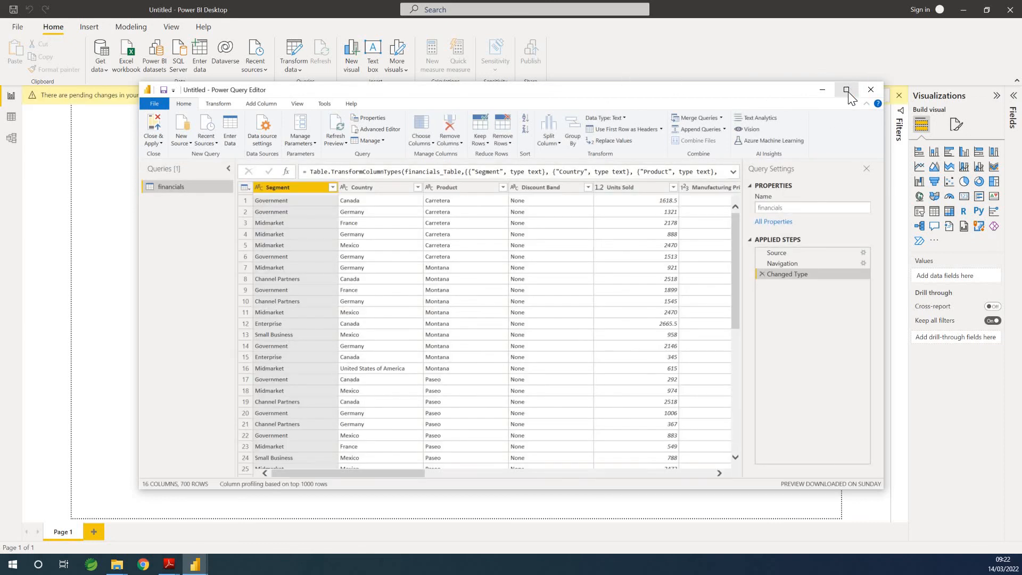
click(846, 90)
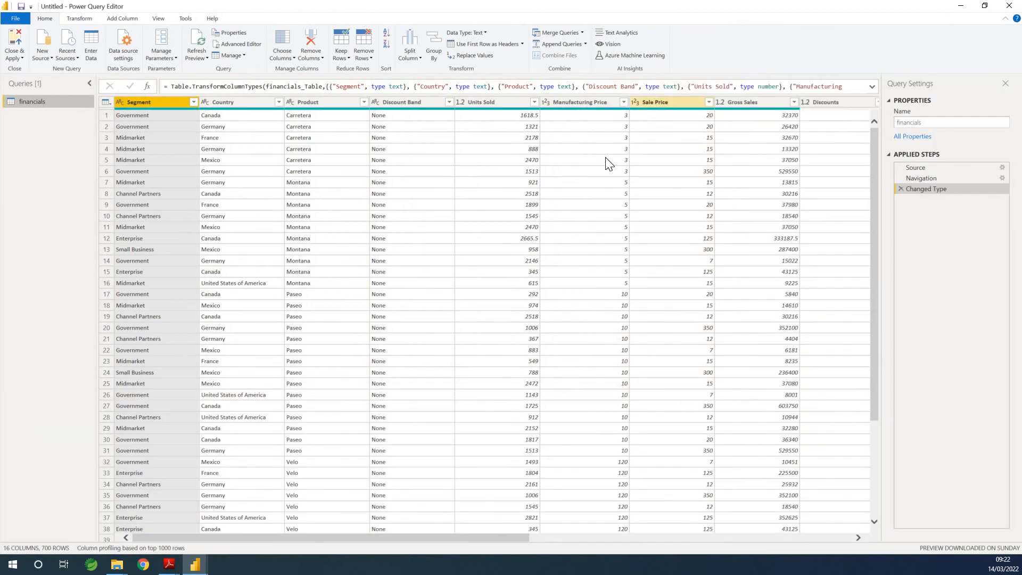
click(985, 5)
drag(638, 94, 610, 80)
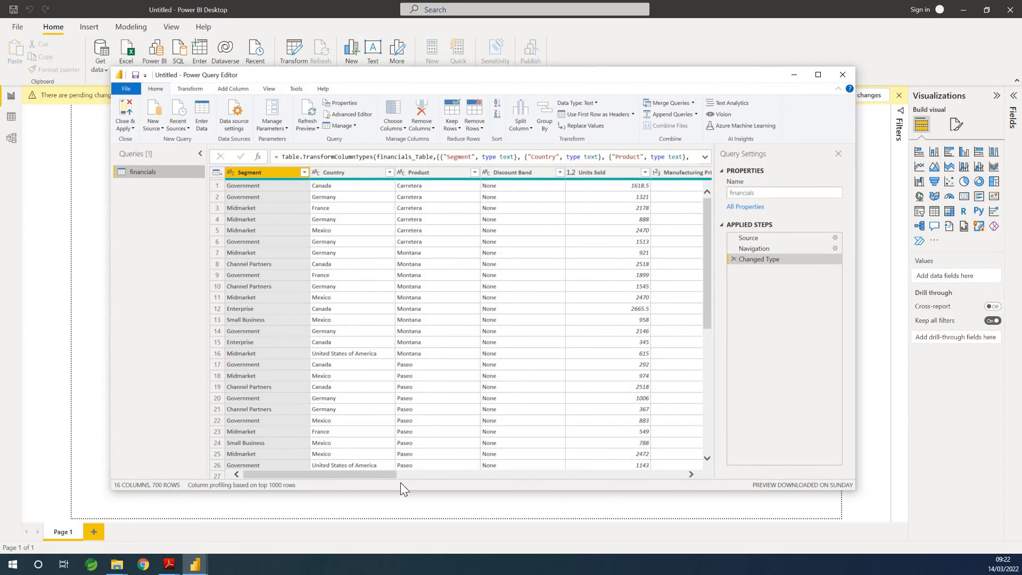
Change the Units Sold column's data type to Whole Number, replacing the existing type conversion
drag(391, 478, 448, 487)
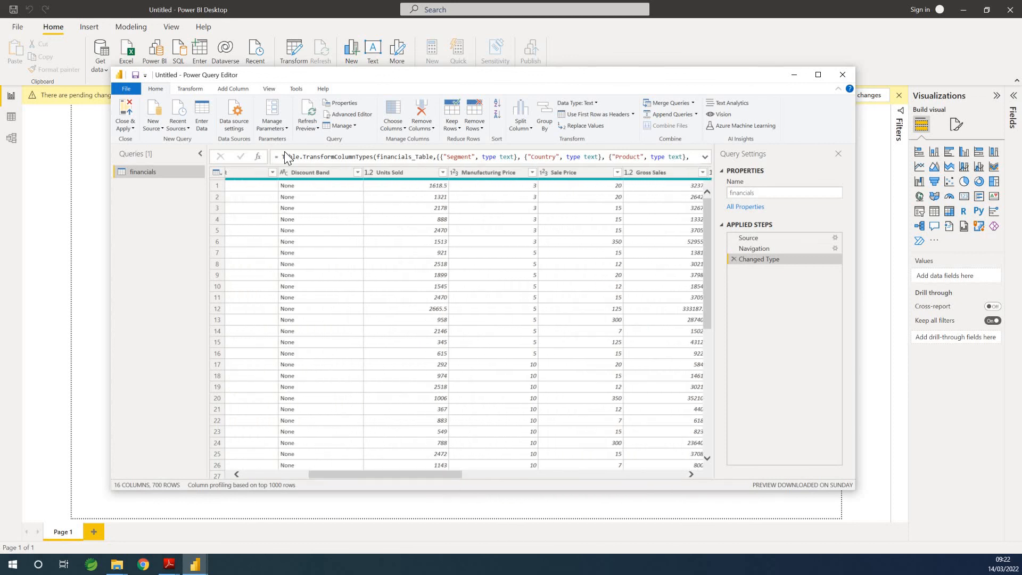
click(388, 170)
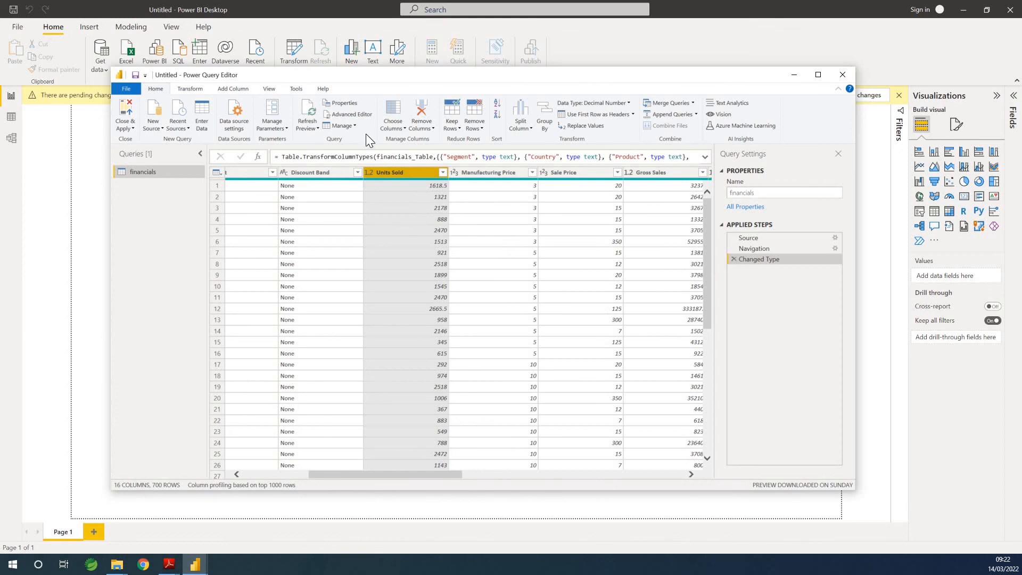
click(195, 89)
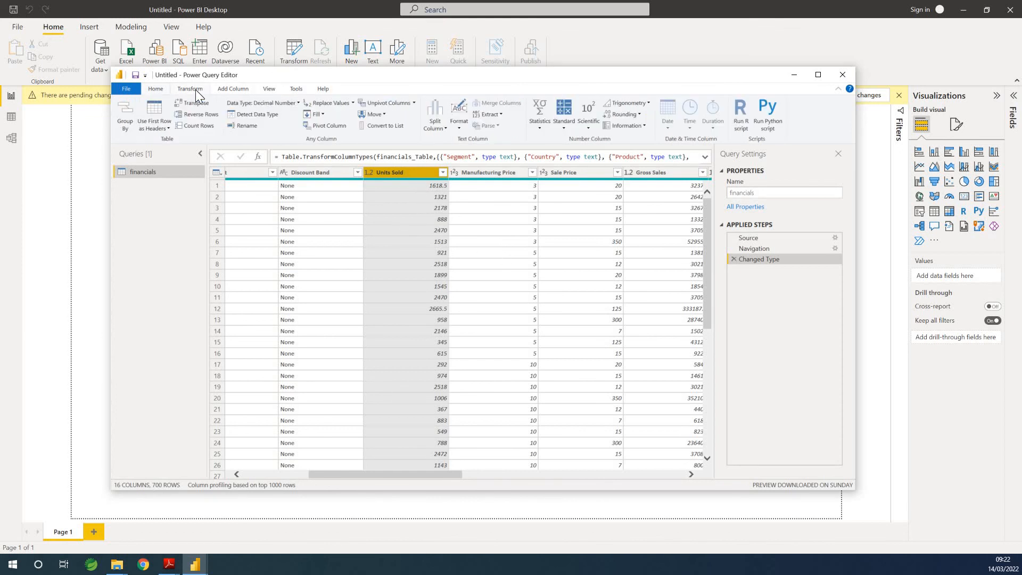
click(289, 101)
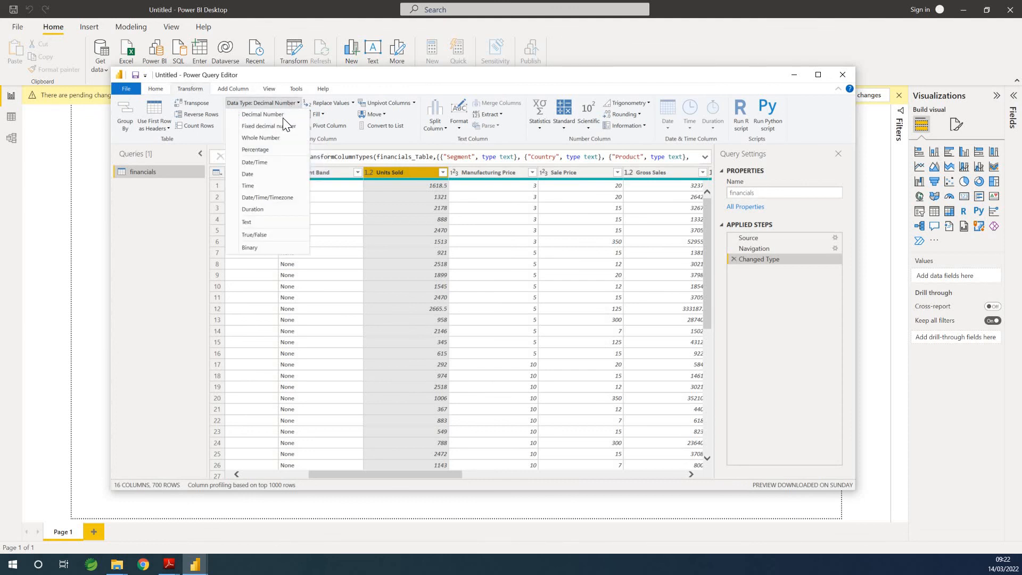
click(271, 135)
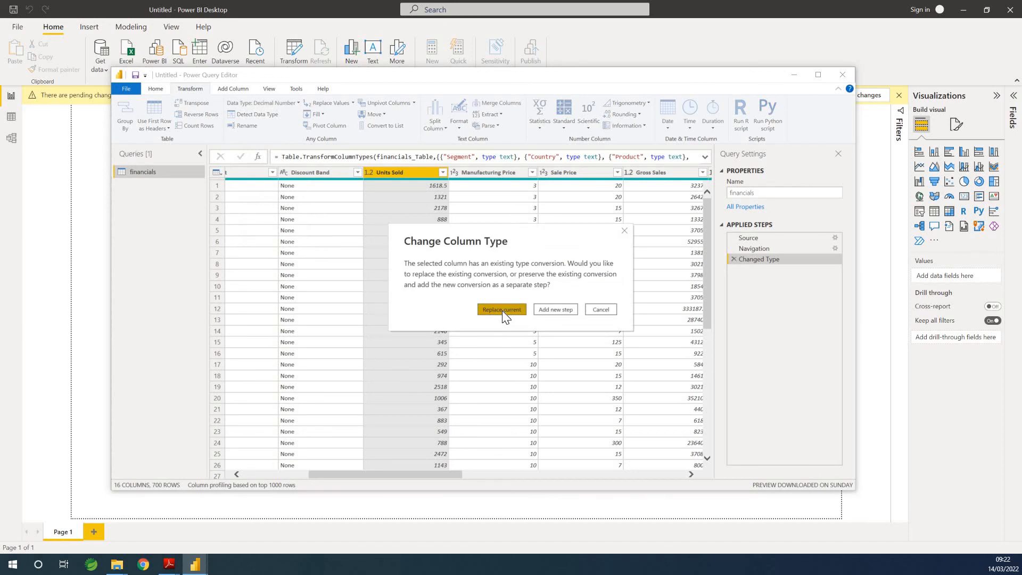
click(503, 310)
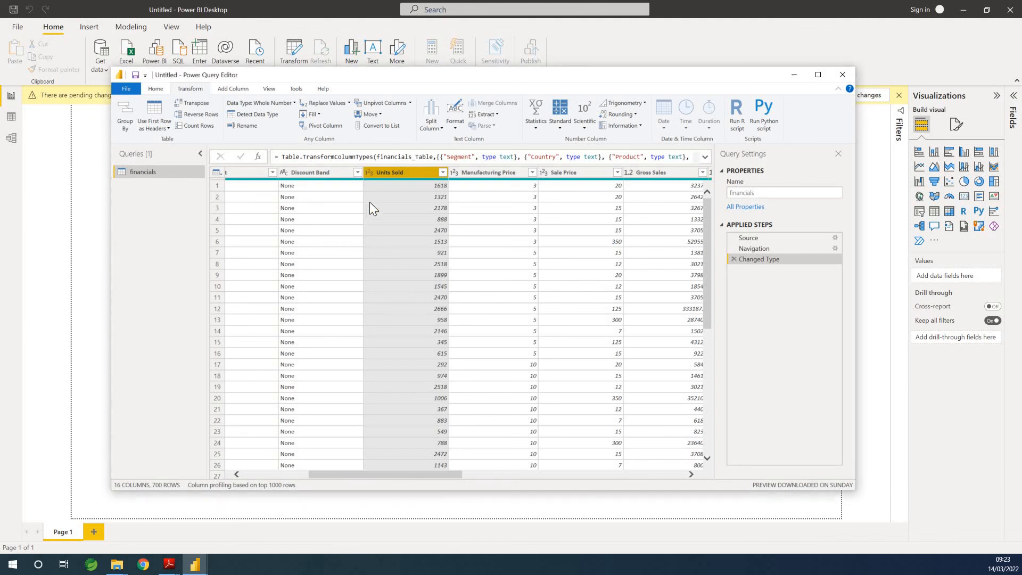
Convert the text in the Segment column to UPPERCASE
click(279, 474)
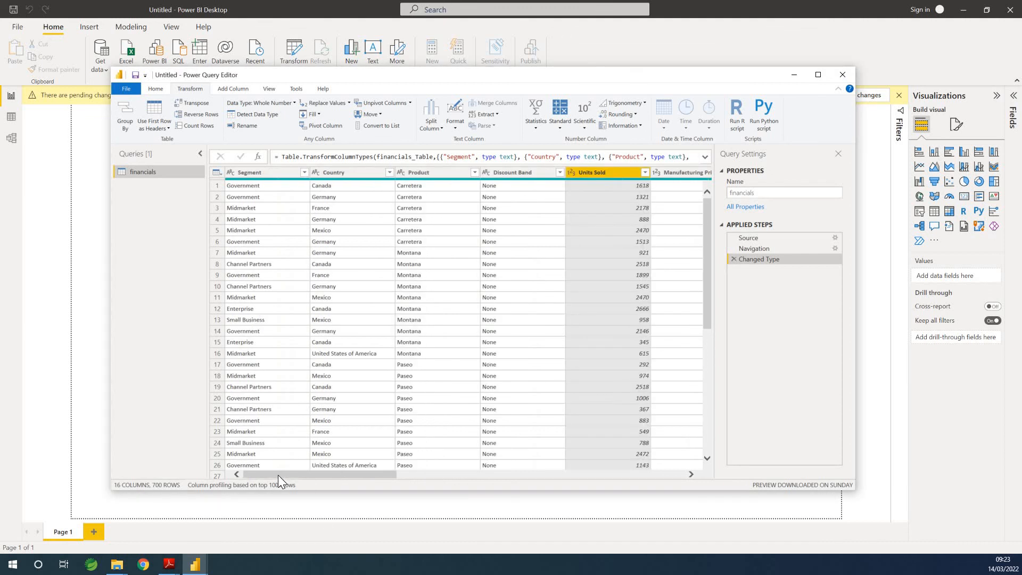
click(262, 174)
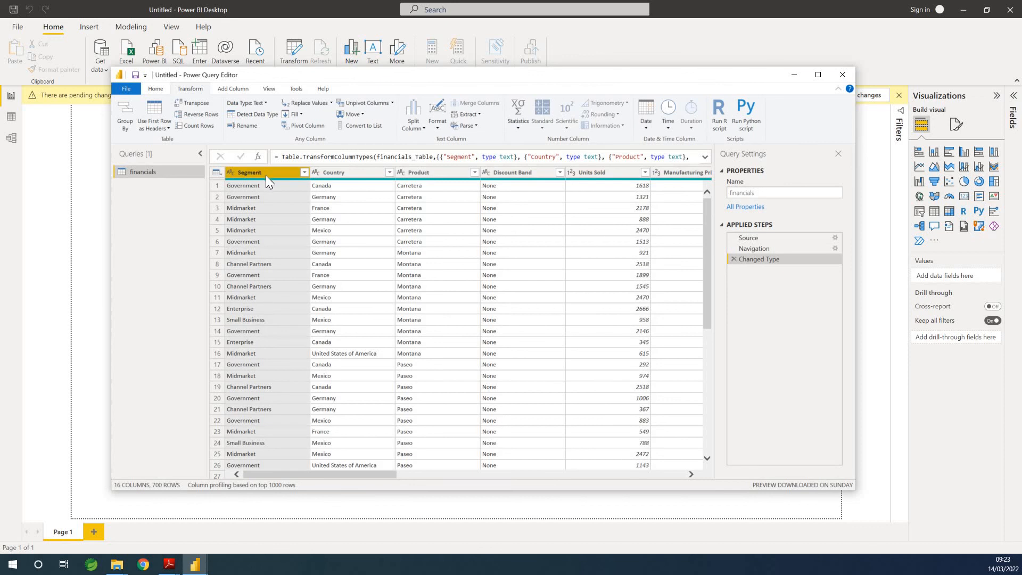
click(438, 126)
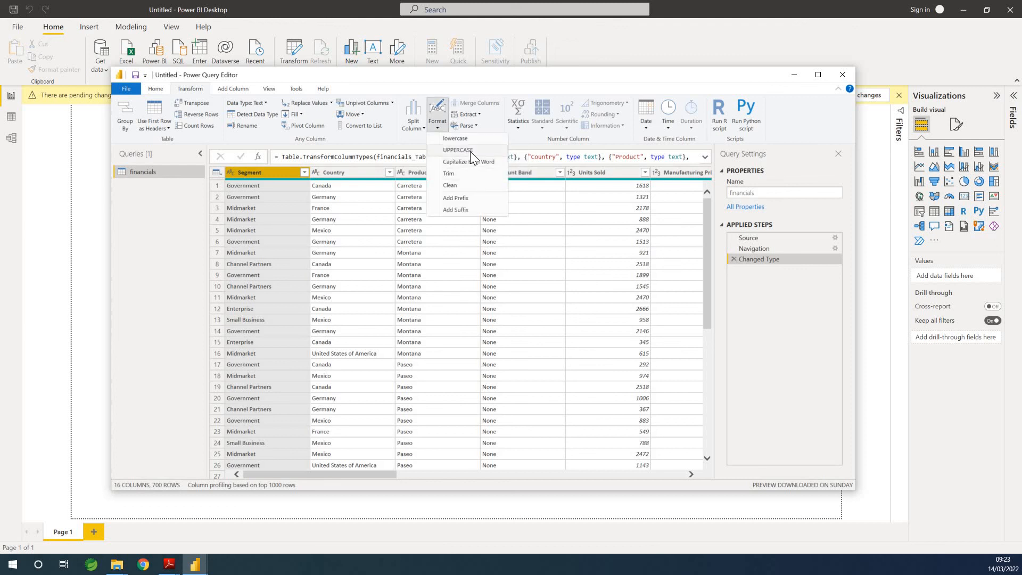
click(458, 150)
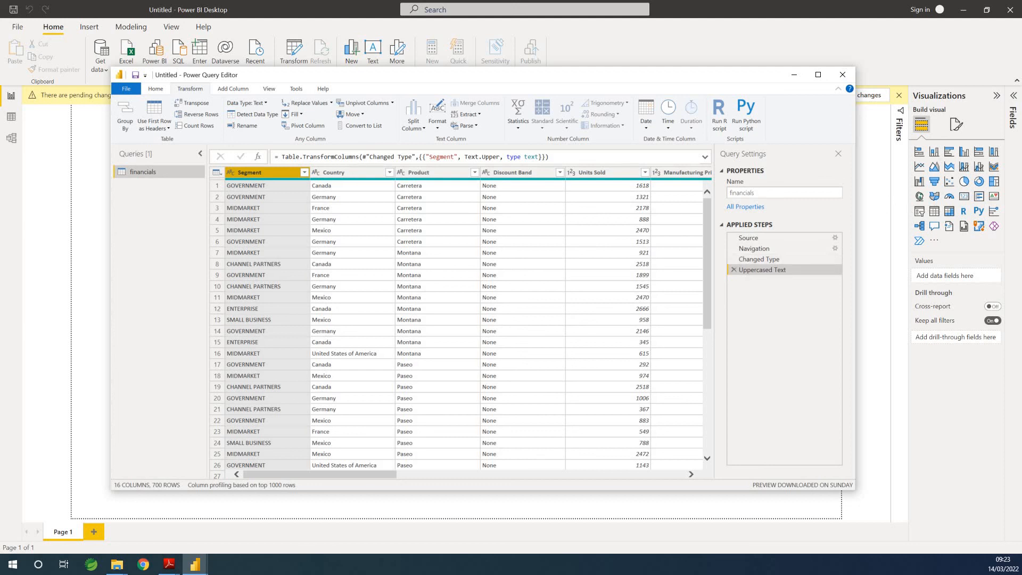
Rename the Month Name column to Month
click(556, 474)
drag(564, 488, 681, 514)
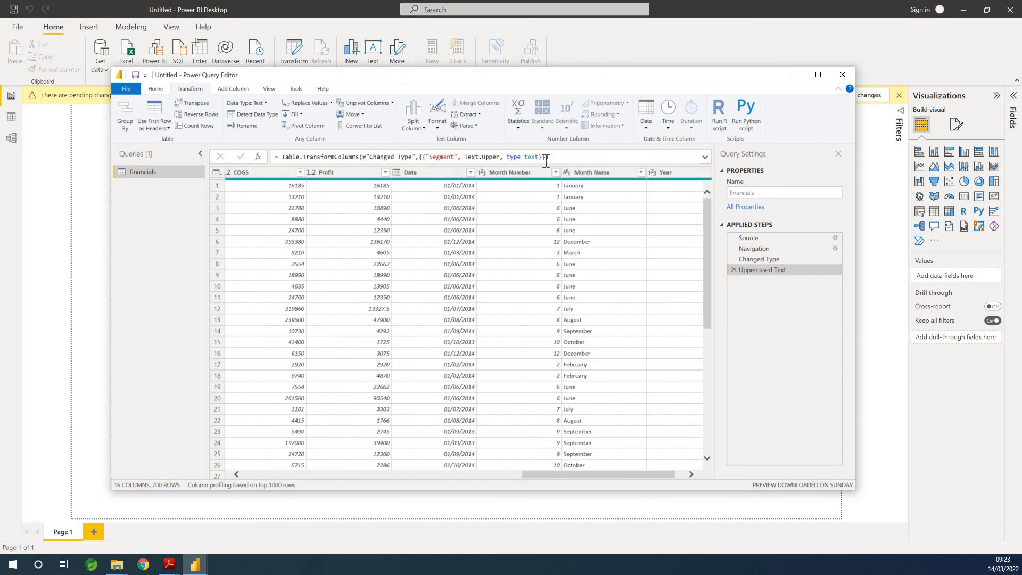
click(607, 172)
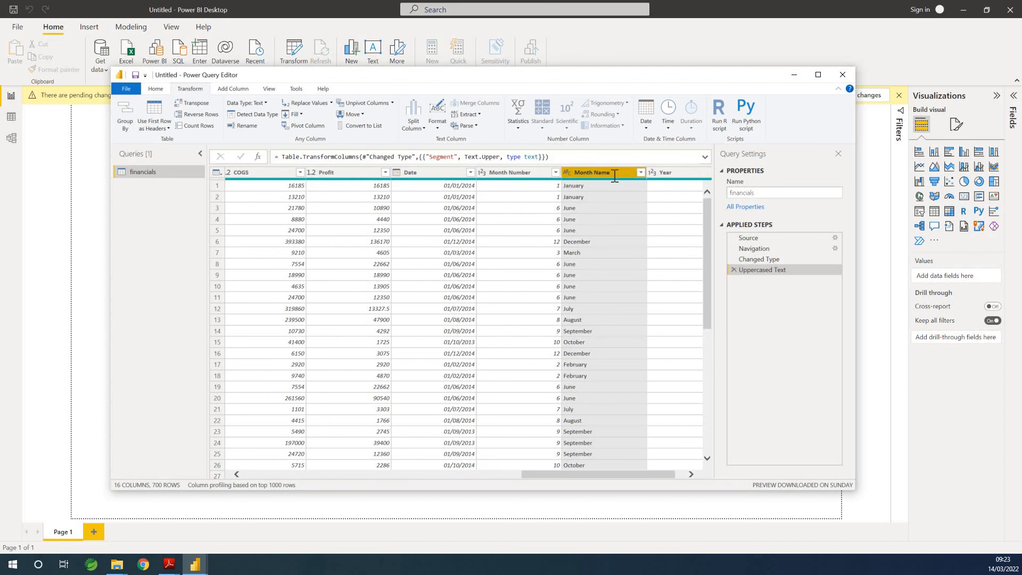
double_click(615, 173)
click(623, 172)
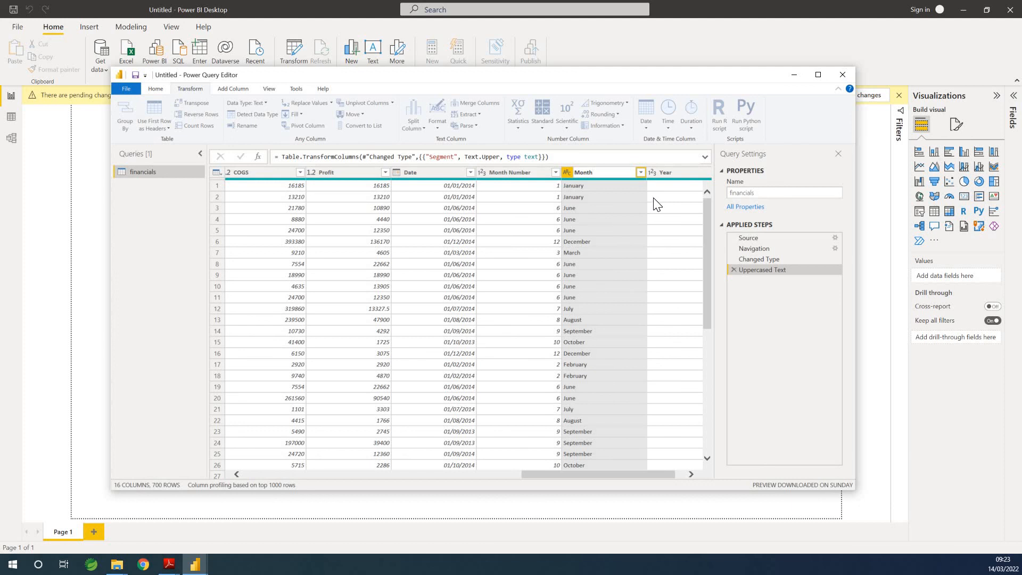
key(Return)
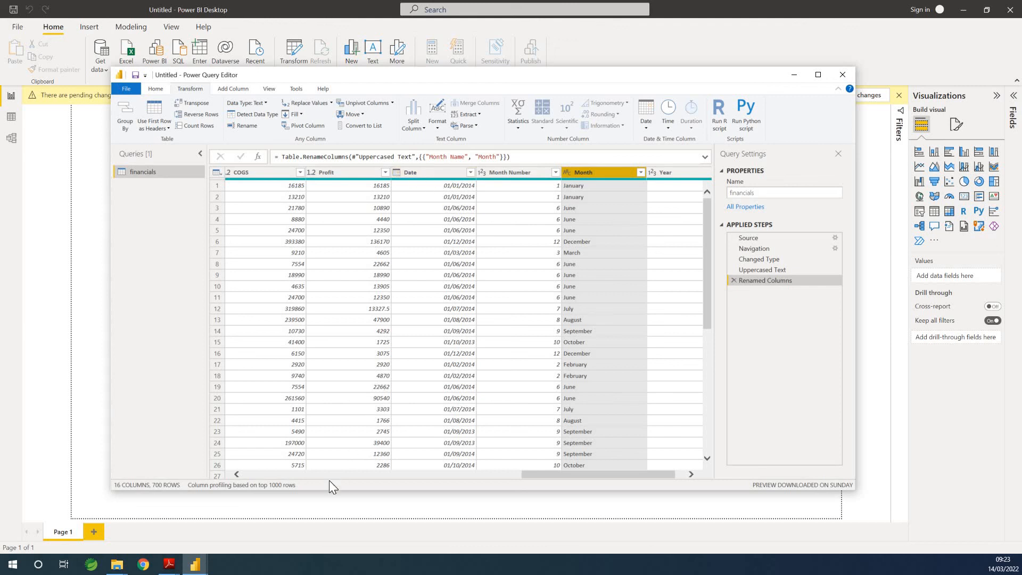
Filter the Product column to exclude the Montana rows
click(311, 473)
click(313, 474)
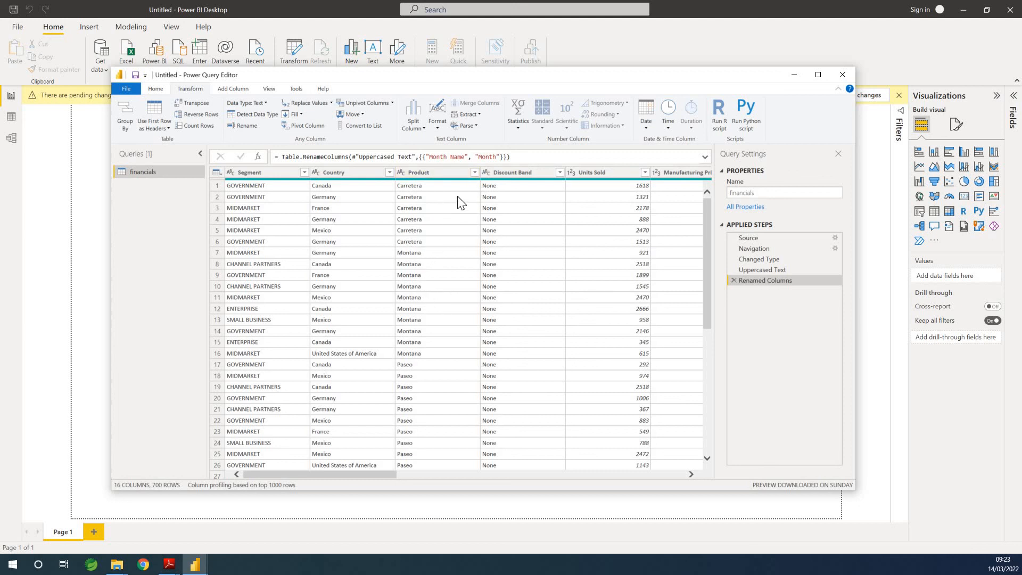
click(475, 173)
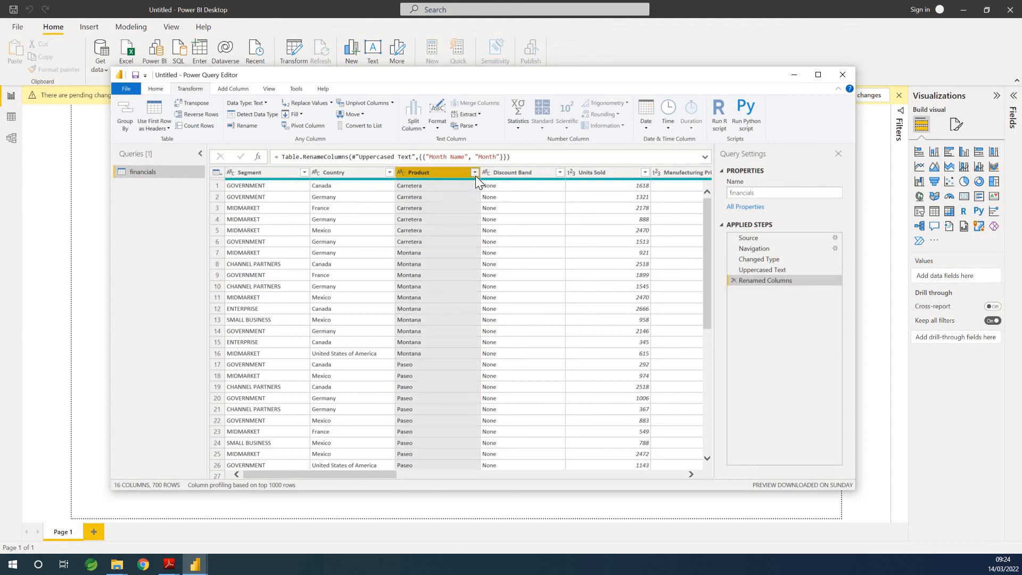
click(325, 317)
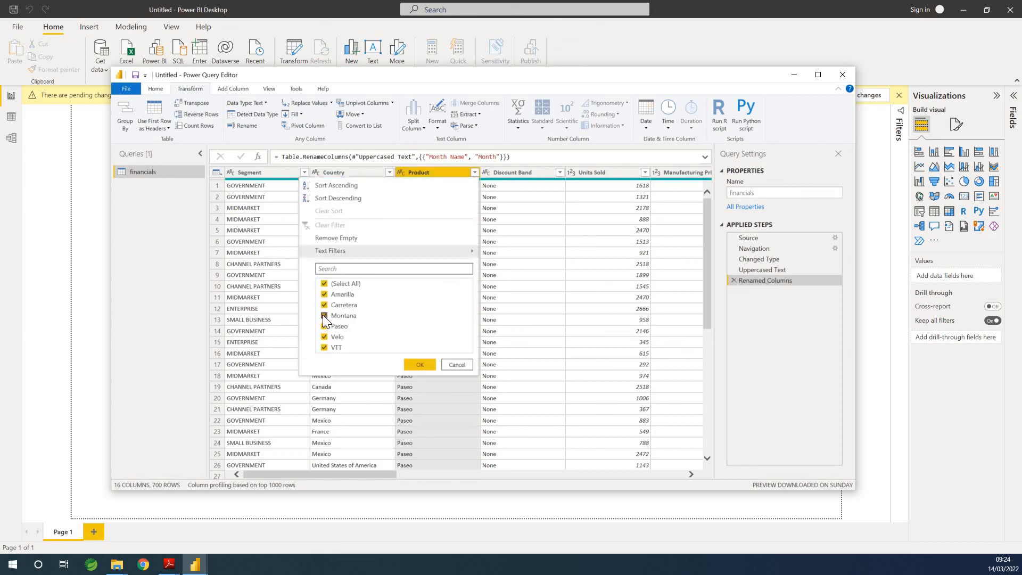
click(420, 365)
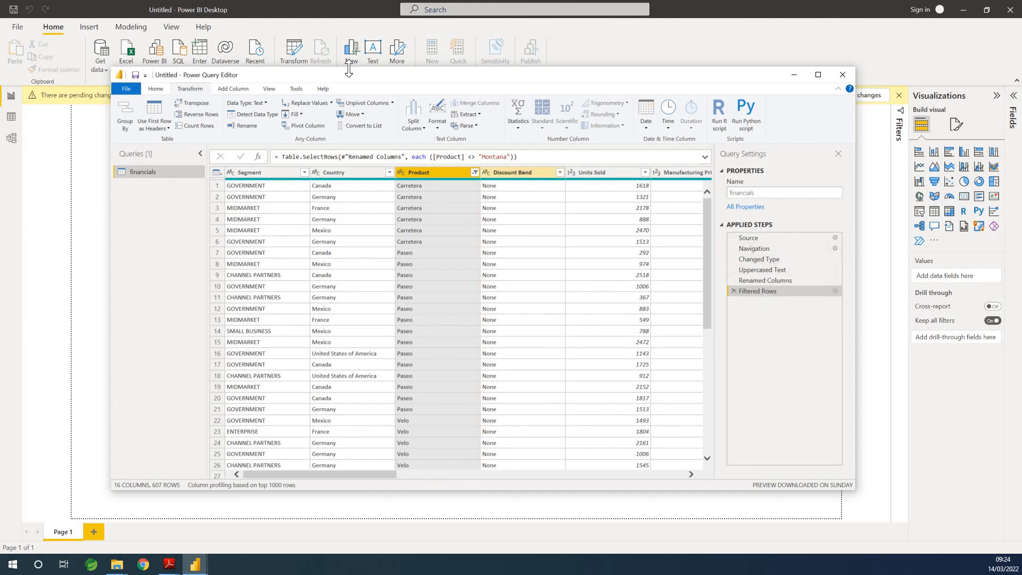
Close Power Query Editor while applying the transformations, and expand the financials table's field list in the report
click(155, 89)
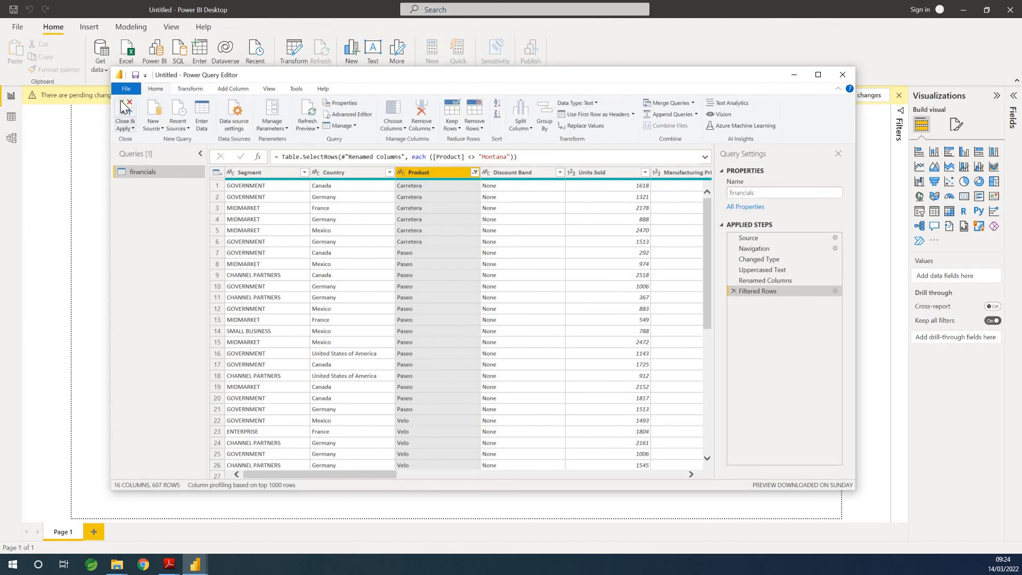
click(126, 113)
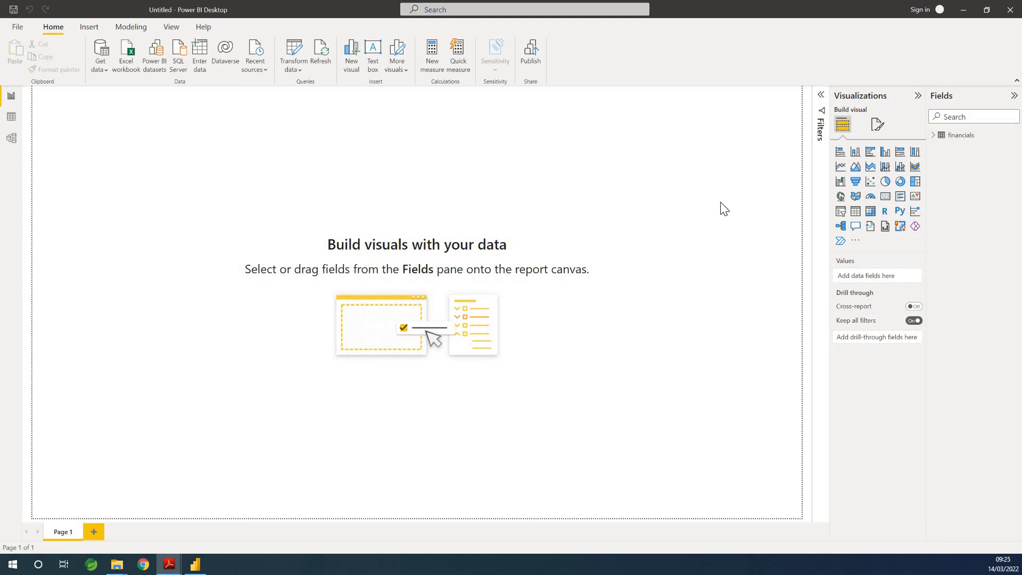
click(933, 137)
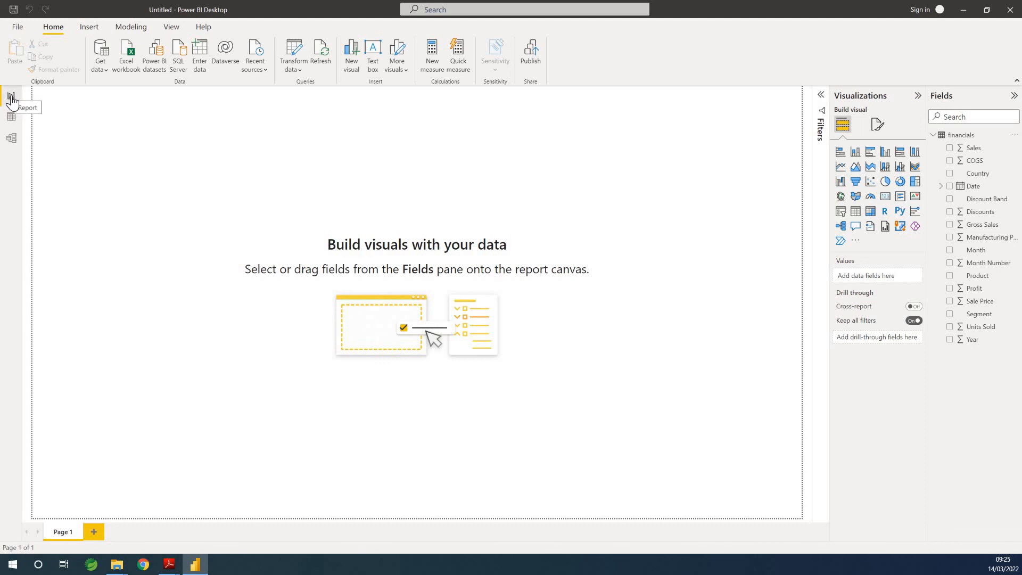
Look over the finished Executive Summary - Financial Report in Untitled.pdf in Adobe Reader and return to Power BI Desktop
mouse_move(169, 564)
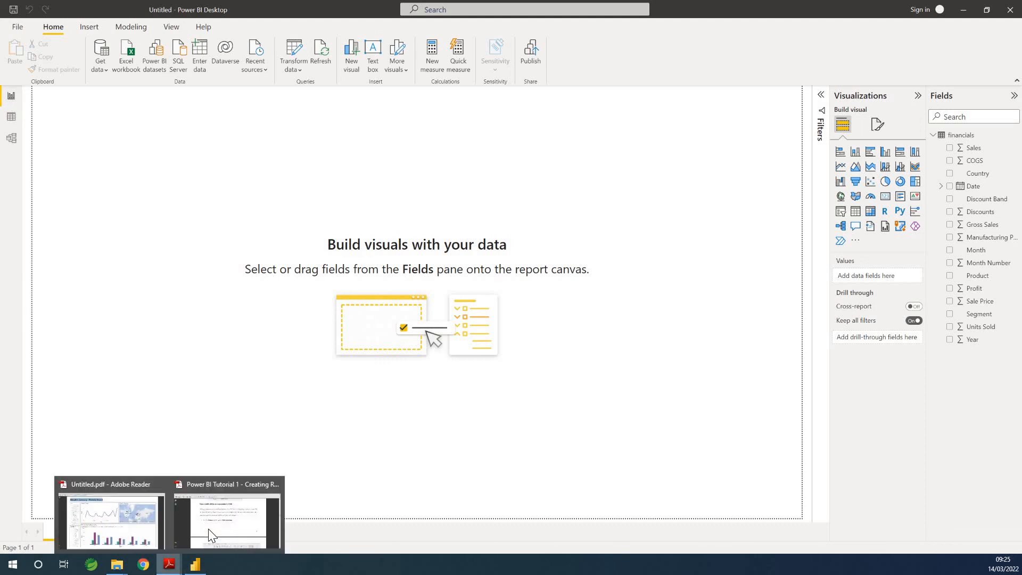
click(153, 496)
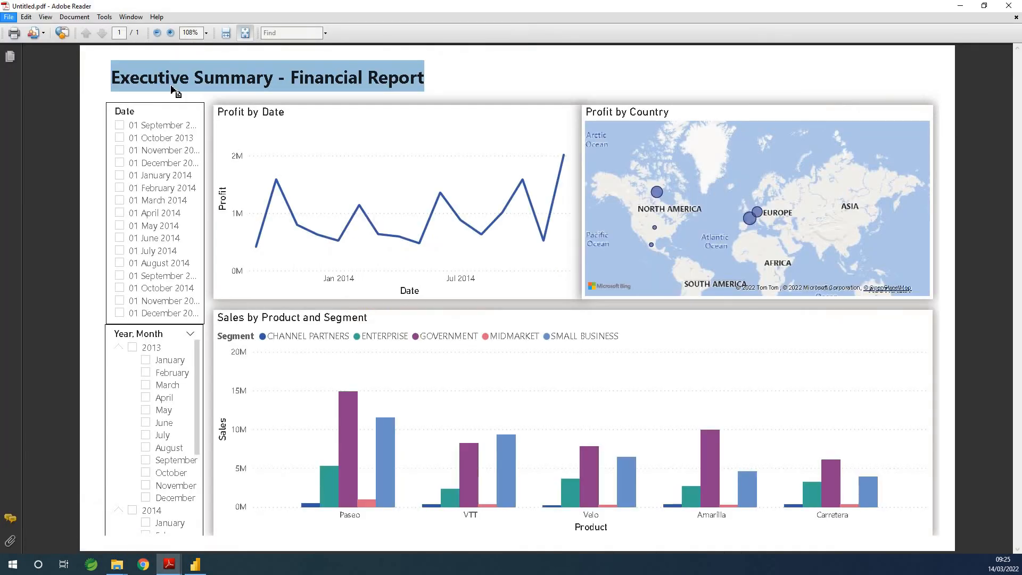
click(959, 6)
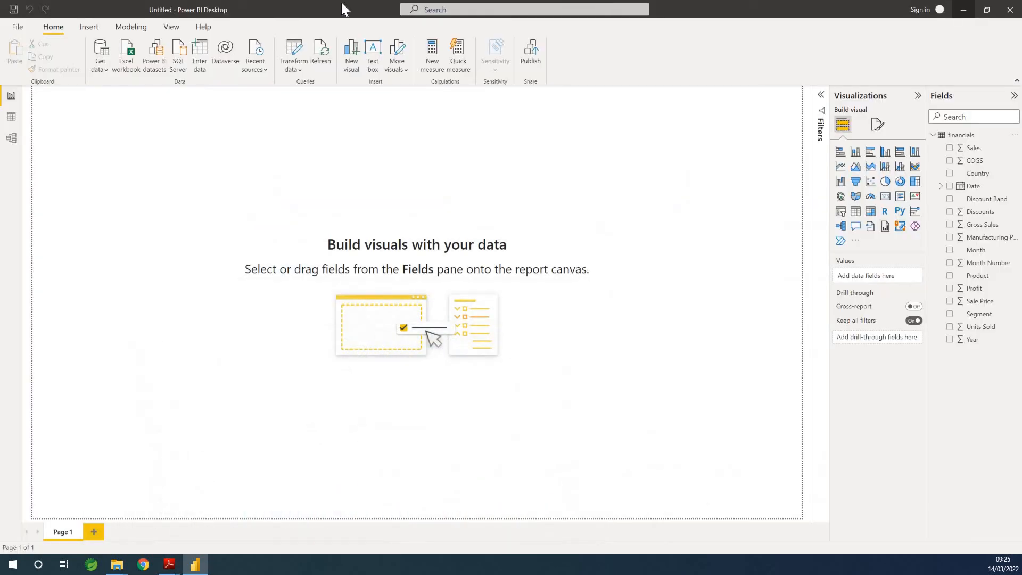
Examine the financials table in the Data view and the Model view, ending back in the Data view
click(9, 117)
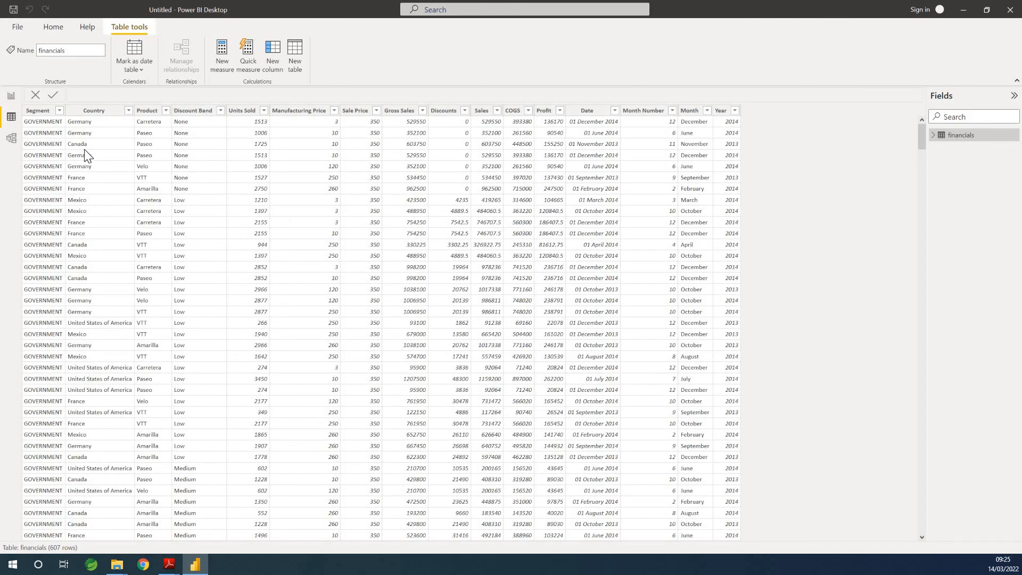
click(11, 139)
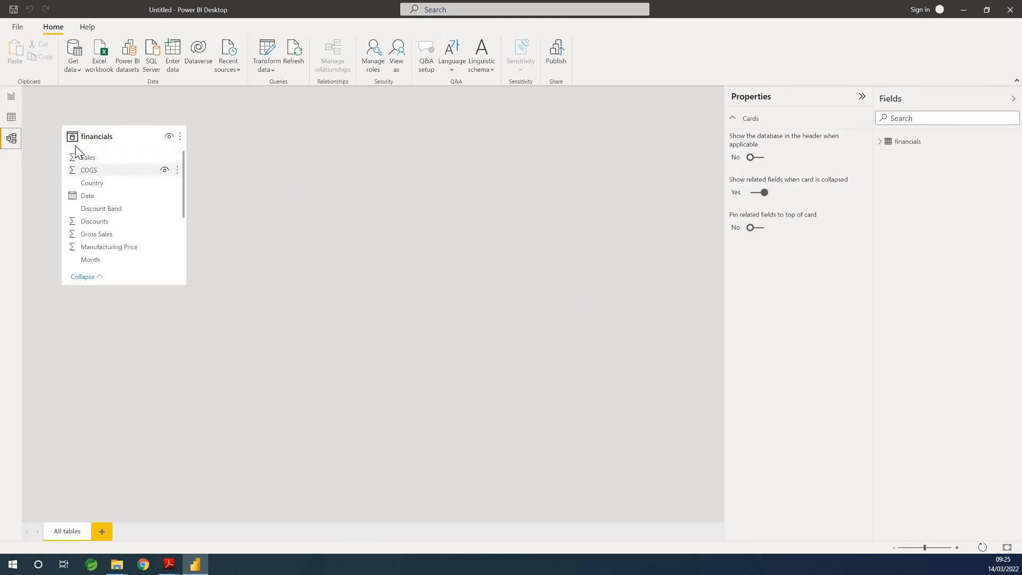
click(6, 118)
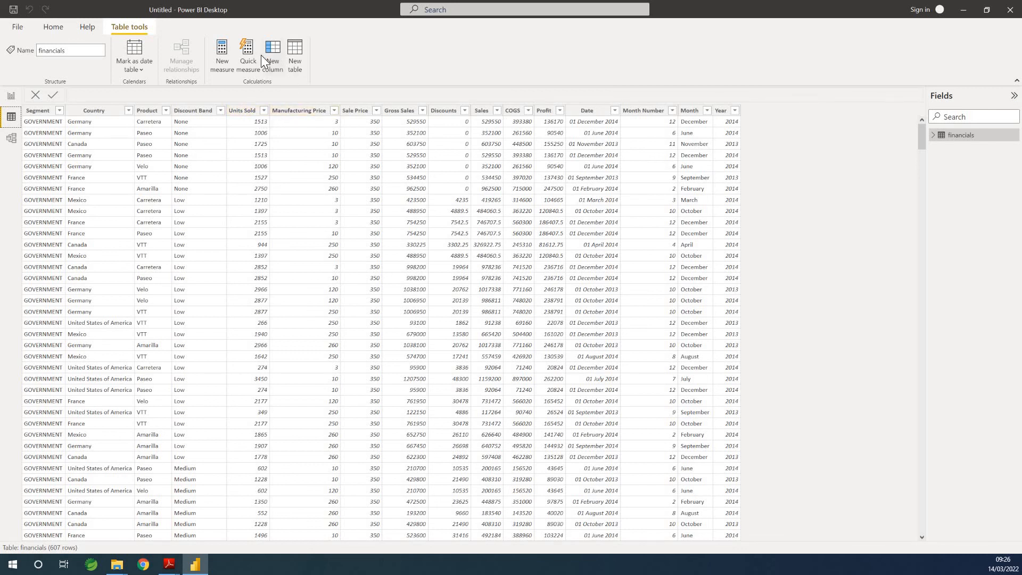
Create the measure Total Units Sold = SUM(financials[Units Sold]) in the financials table
click(221, 49)
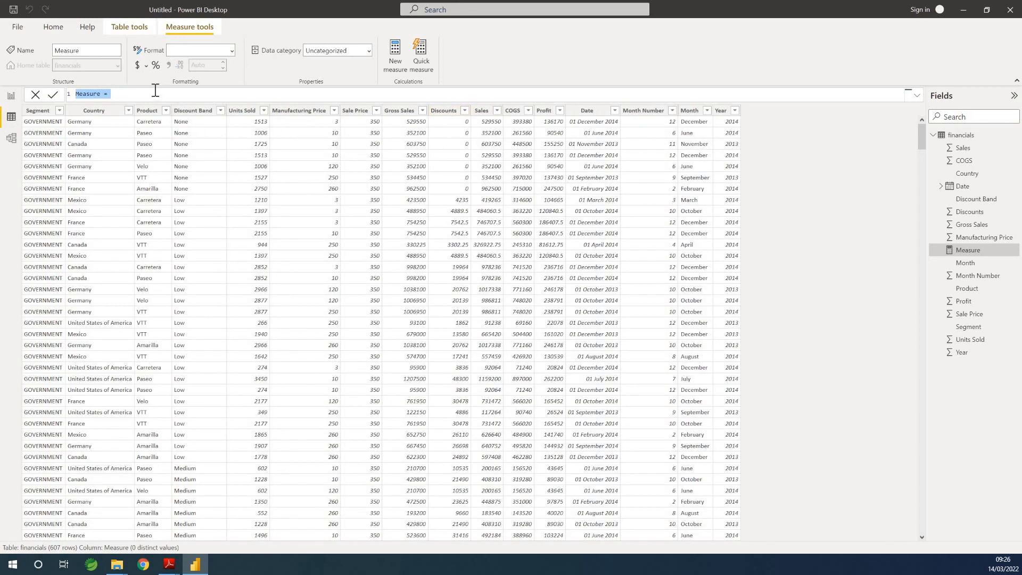
key(BackSpace)
text(Tao)
key(BackSpace)
key(BackSpace)
text(ol)
key(BackSpace)
text(tal Units Sold = SUM)
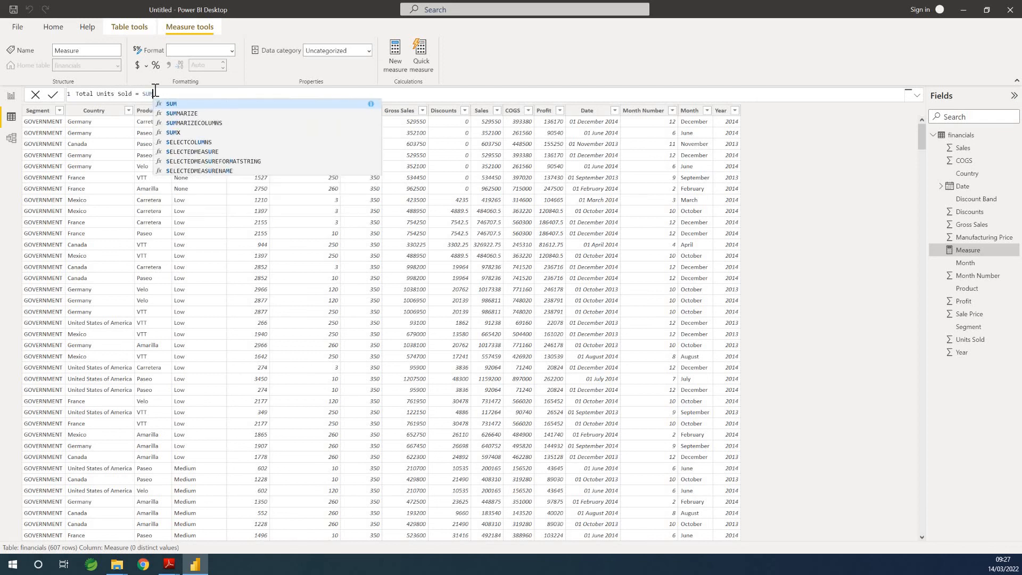
text((financials)
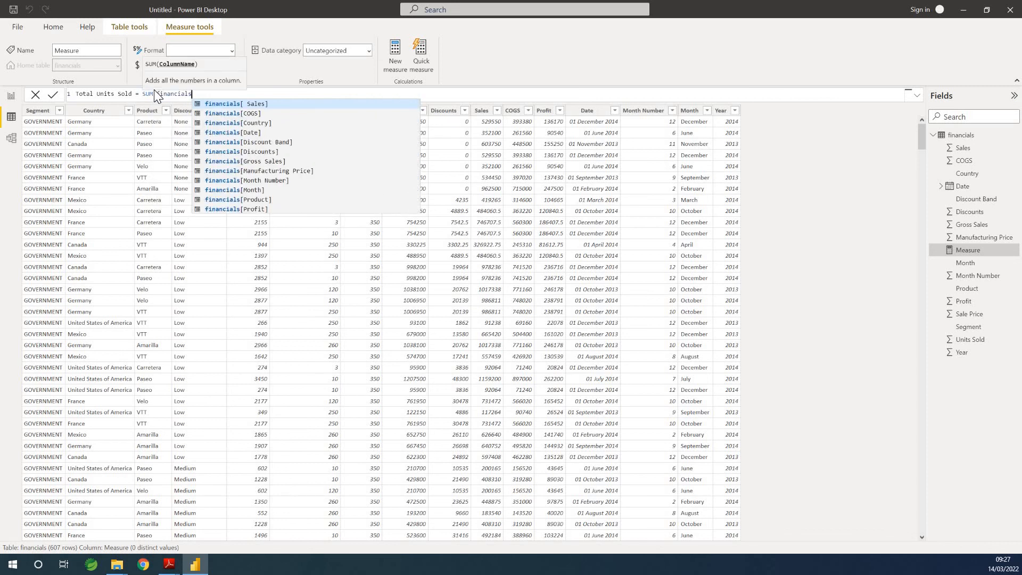
text([)
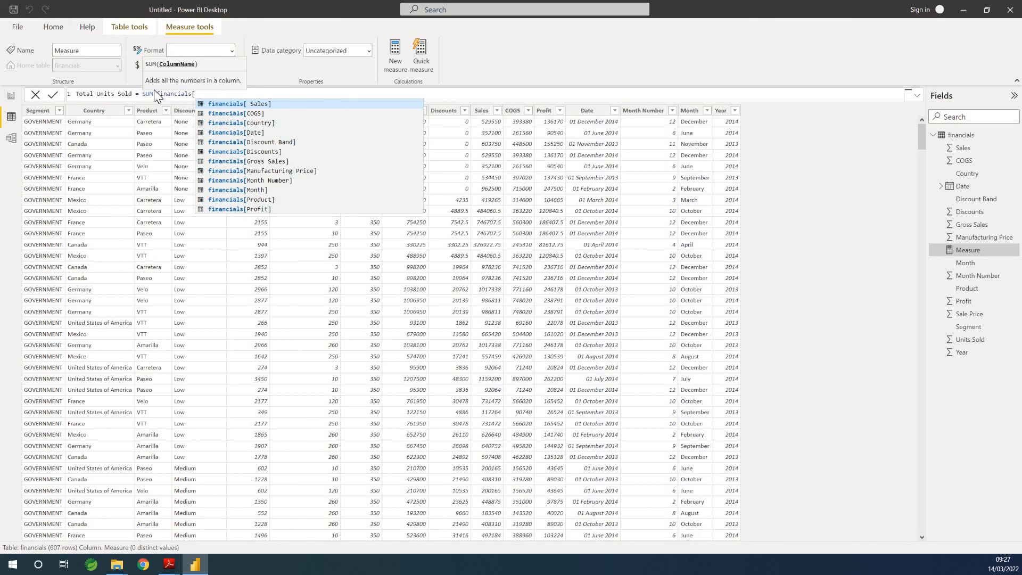
text(uN)
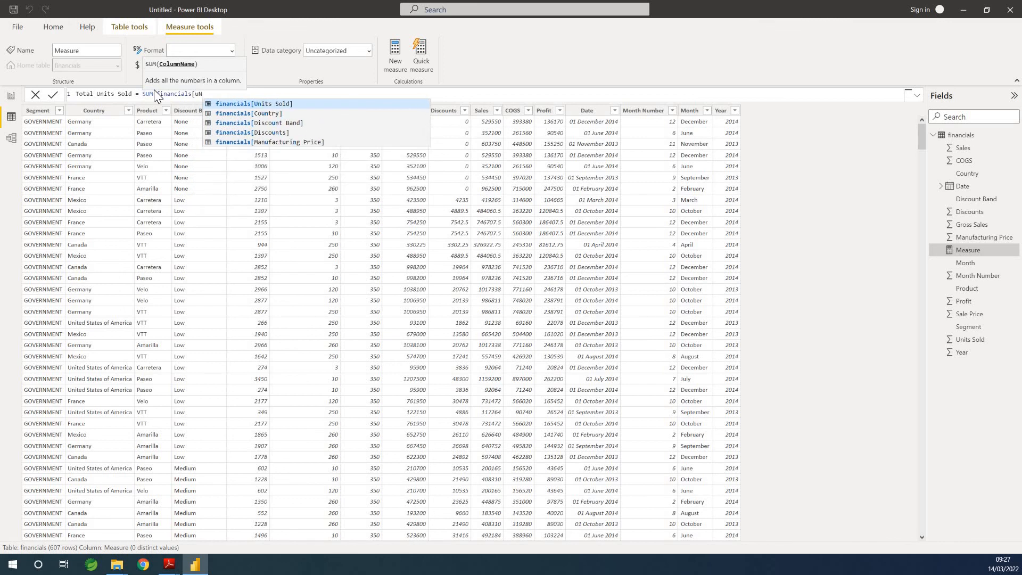
key(Tab)
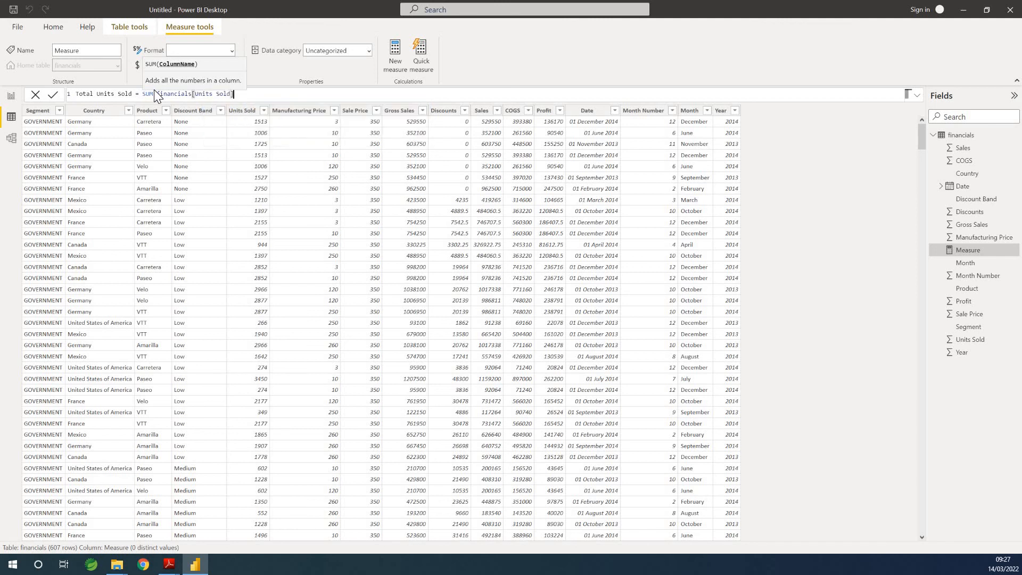
text())
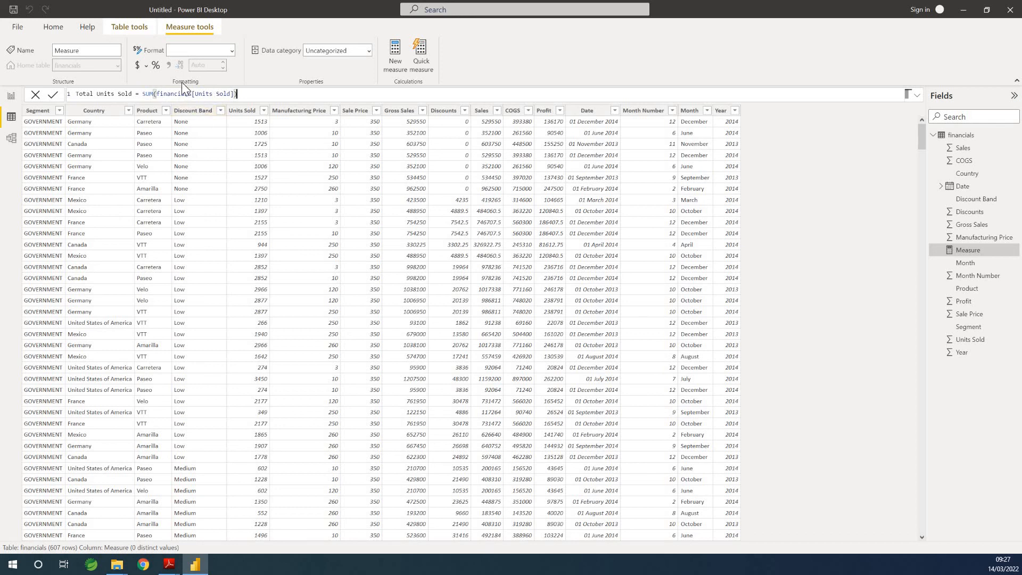
click(51, 95)
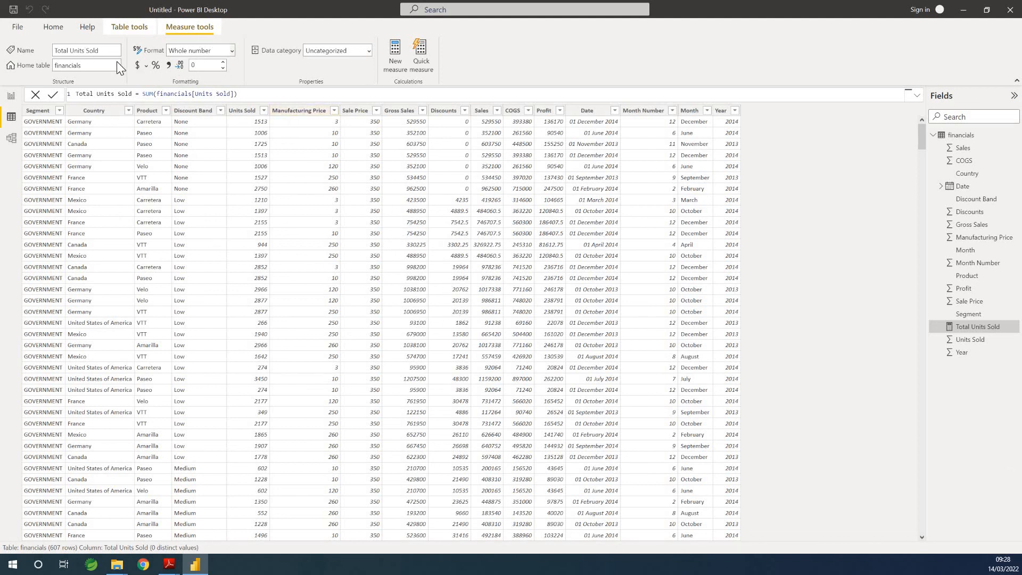
Create a calculated table with the formula Calendar = CALENDAR(DATE(2013,01,01),DATE(2014,12,31))
click(56, 27)
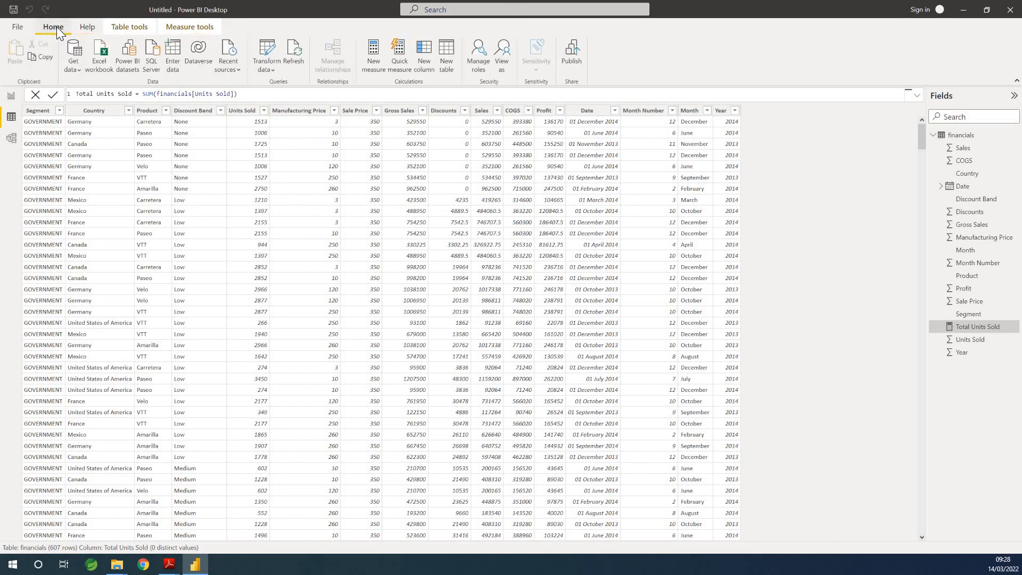
click(453, 55)
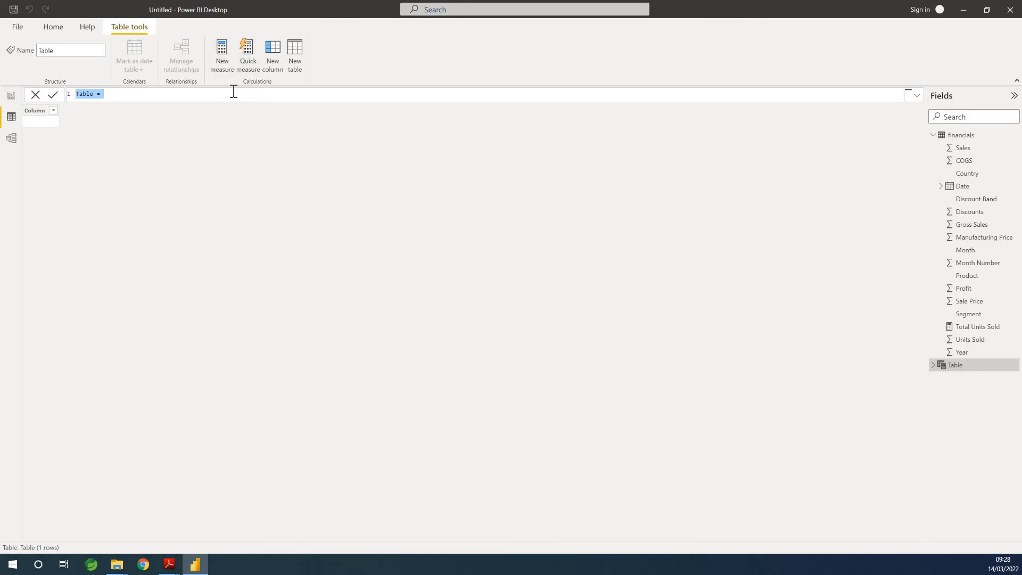
key(BackSpace)
text(Calendar = CA)
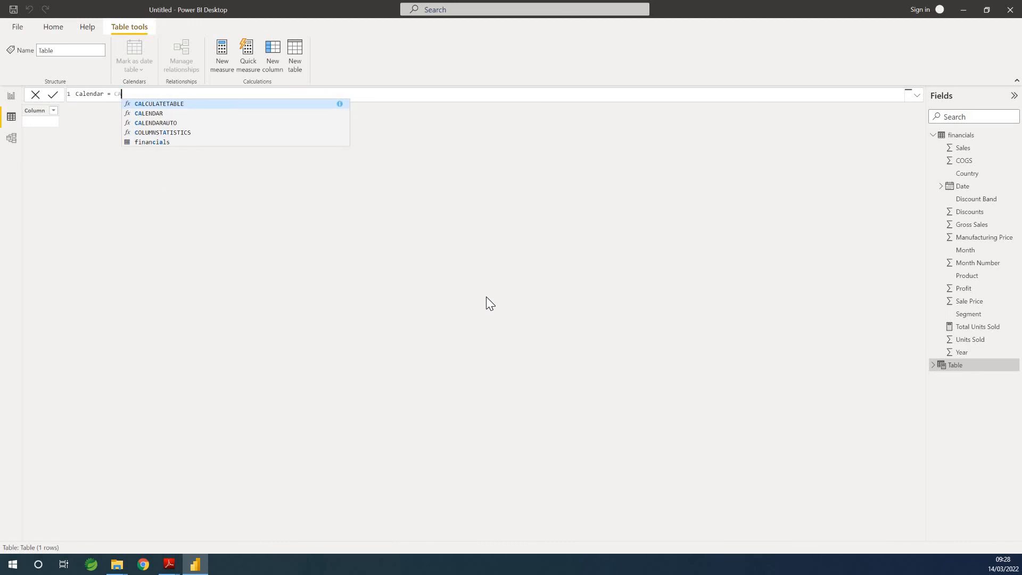
key(Down)
key(Tab)
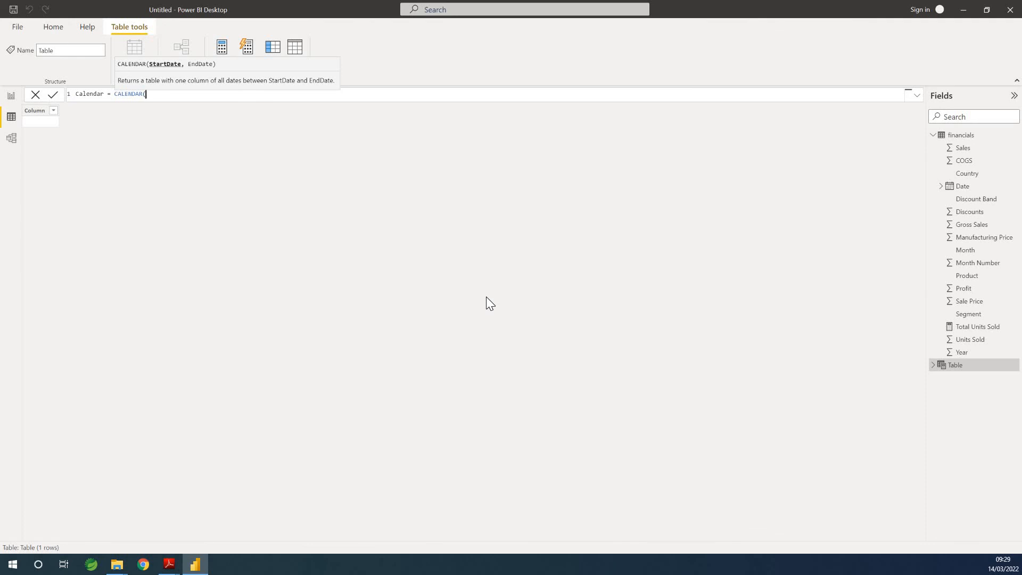
text(dat)
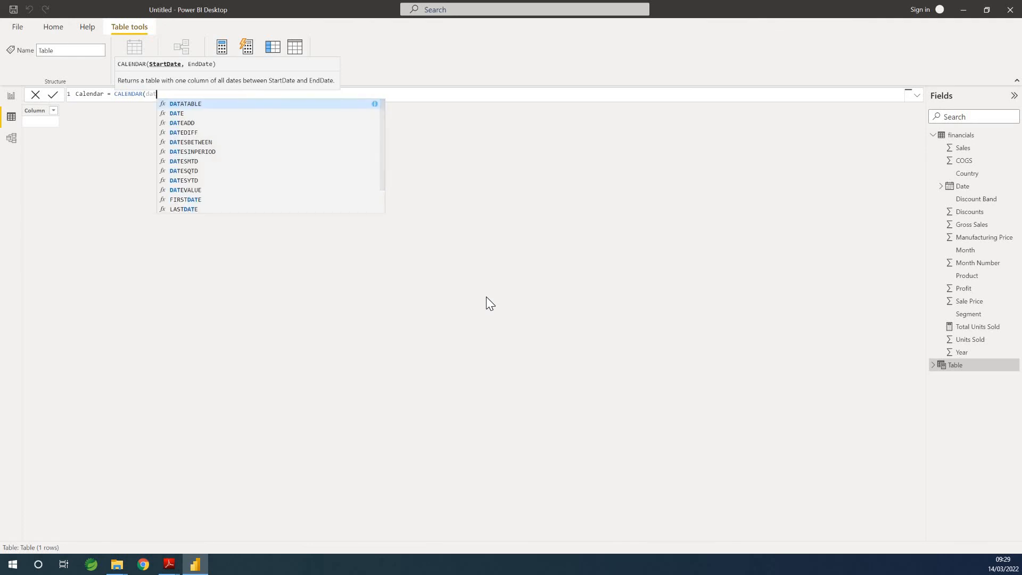
key(Down)
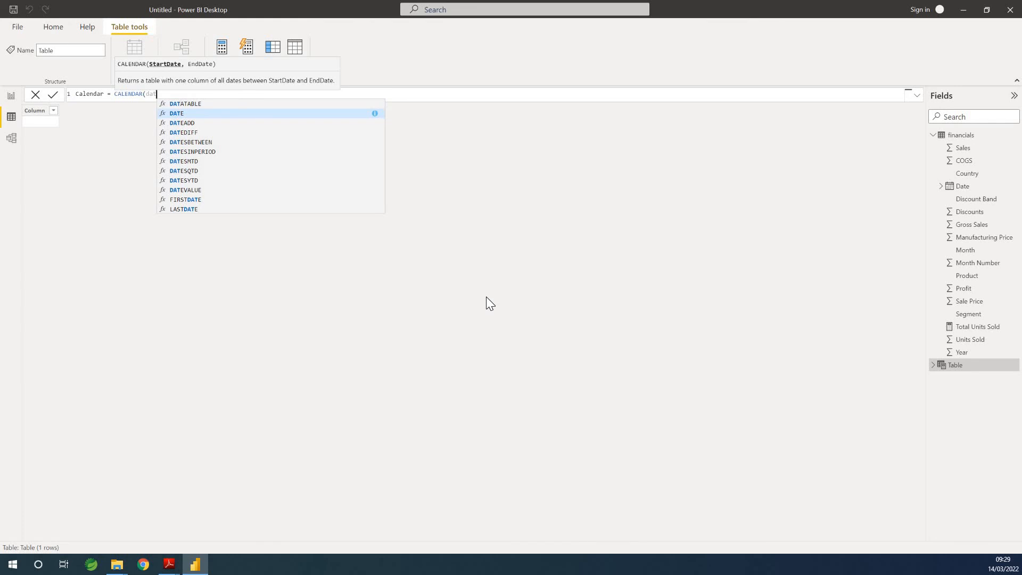
click(180, 112)
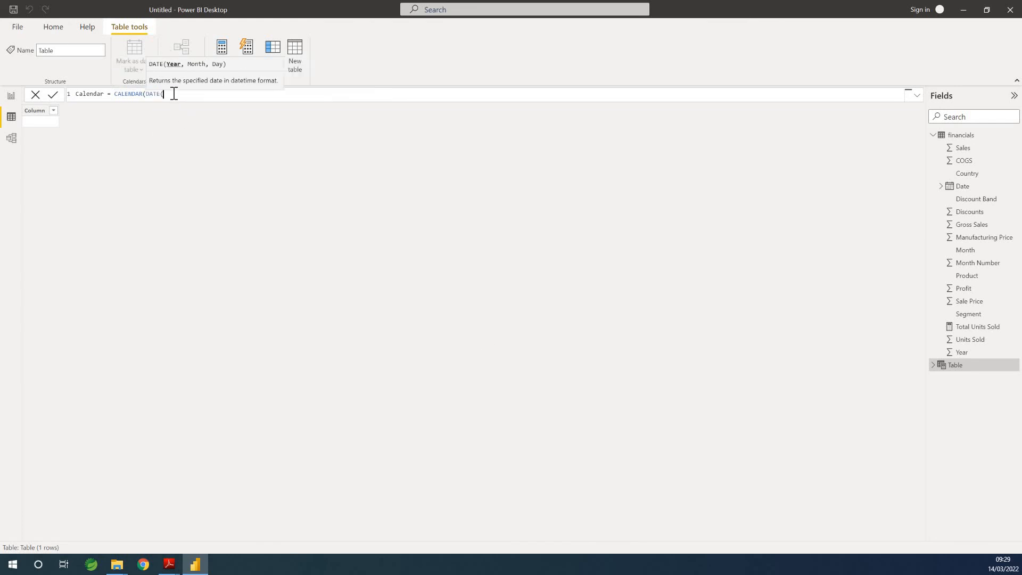
text(2013, 01,01))
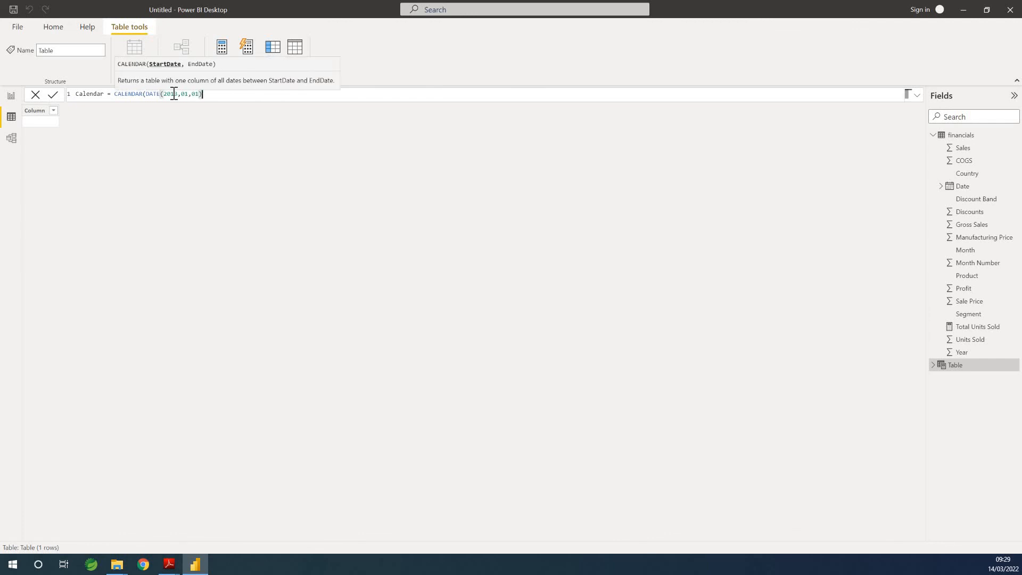
text(,Da)
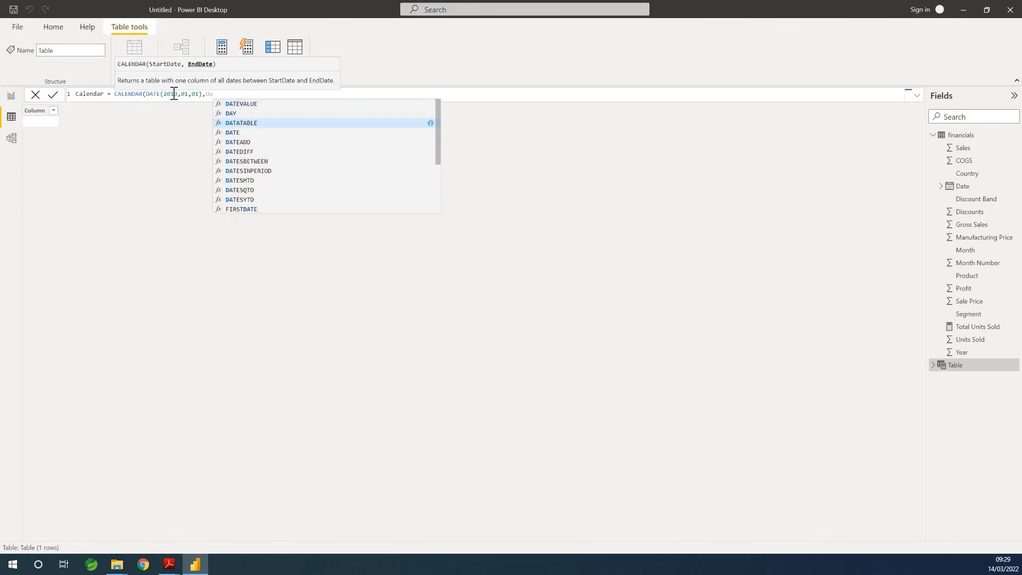
text(te)
key(Tab)
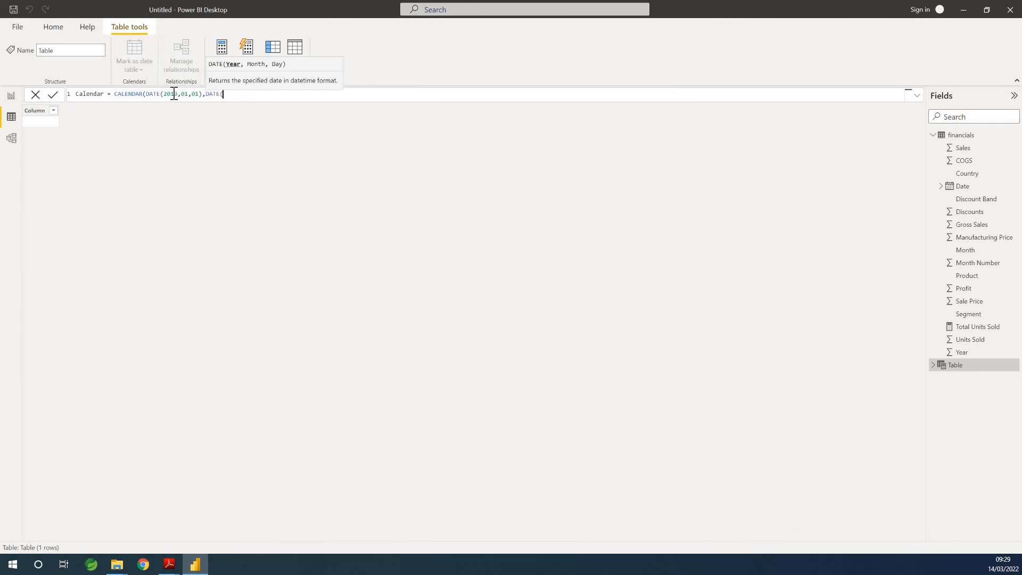
text(2014,12,31))
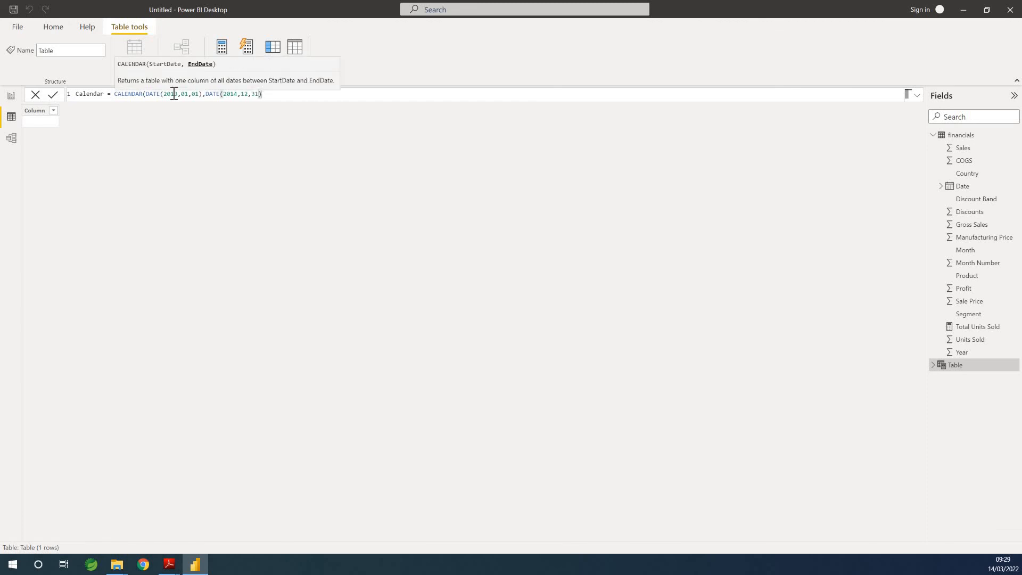
text())
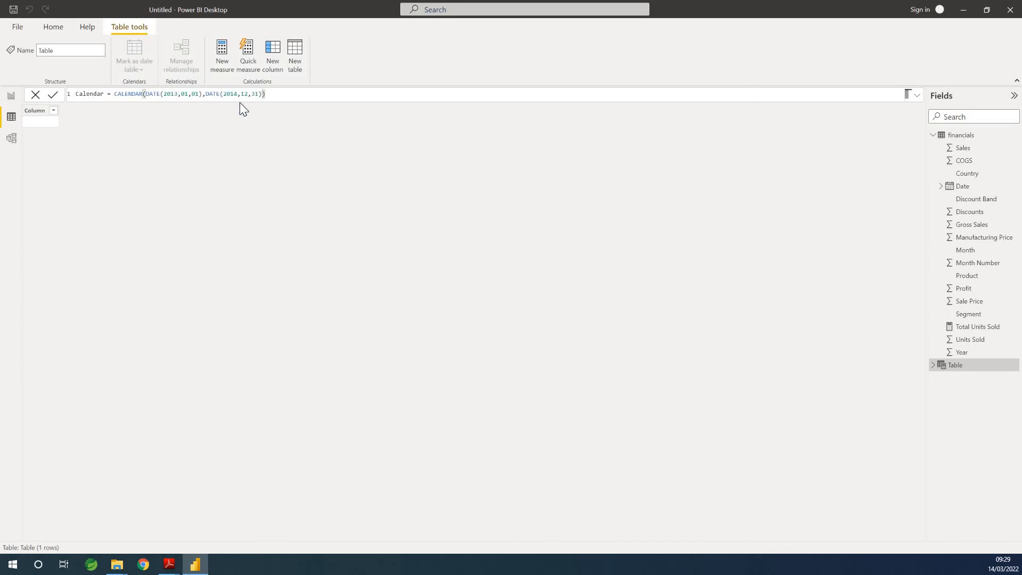
click(52, 93)
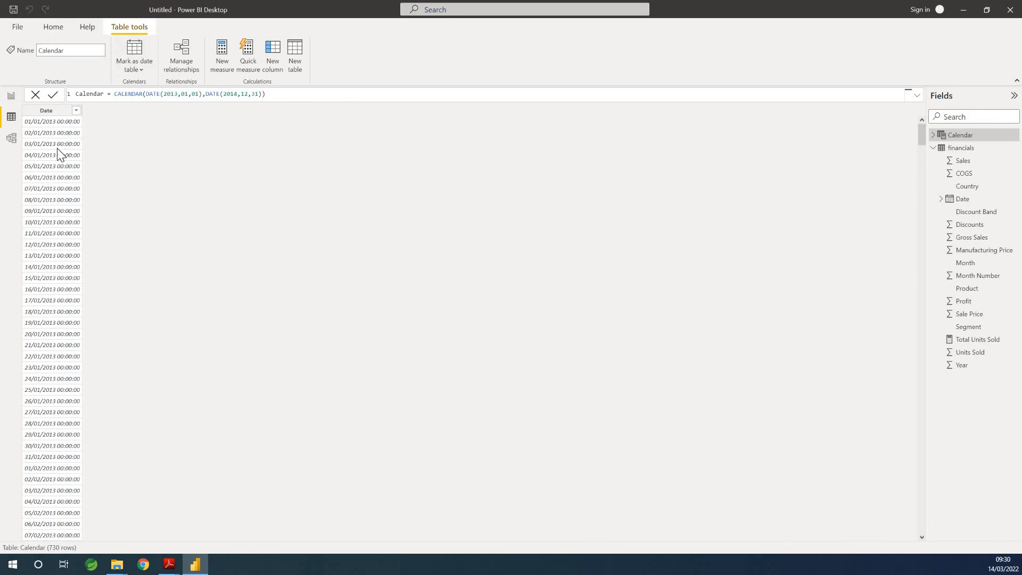
Relate the Date column of financials to the Date column of Calendar in the Model view, and return to the Report view
click(11, 138)
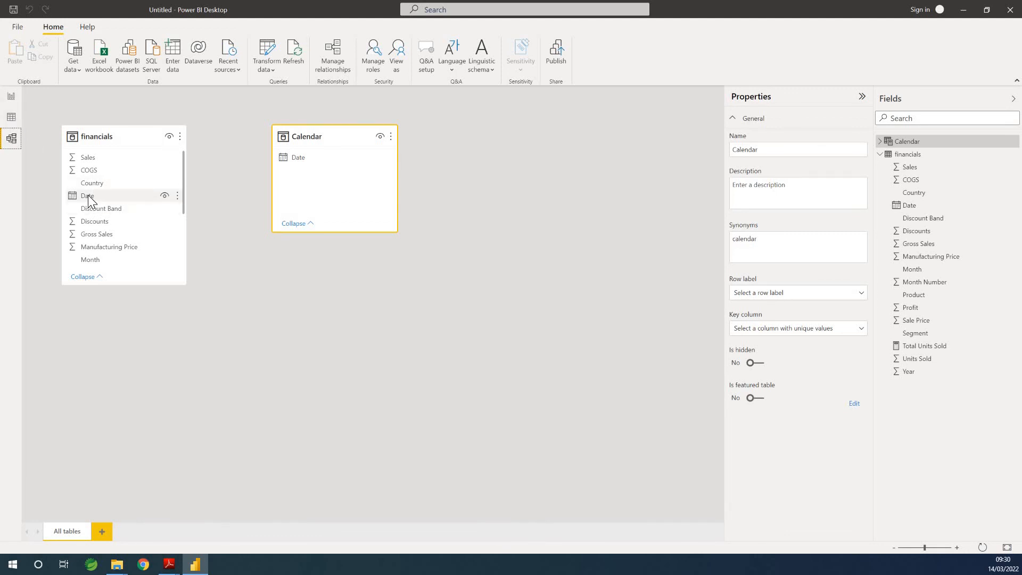
drag(89, 199, 305, 155)
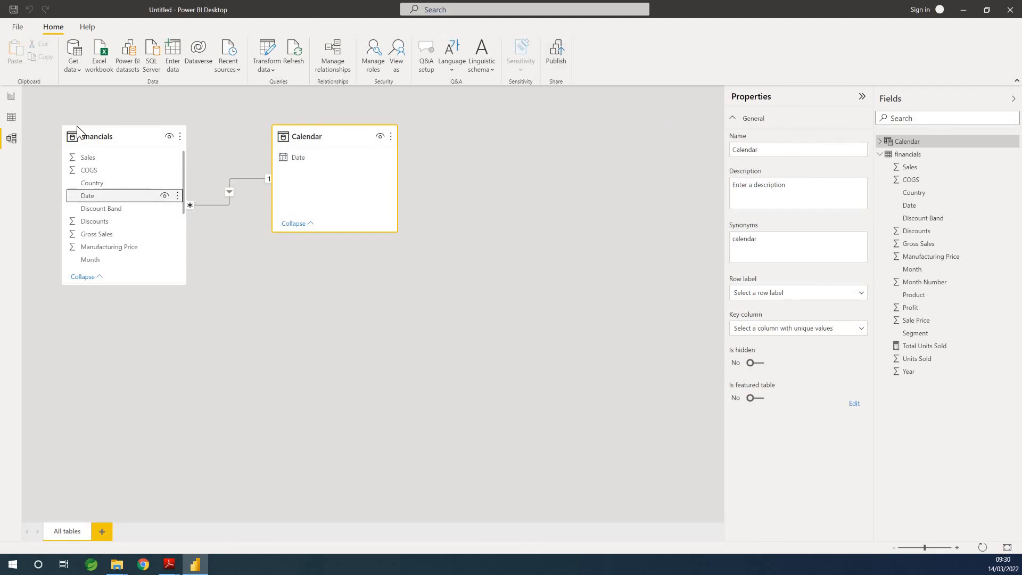
click(11, 97)
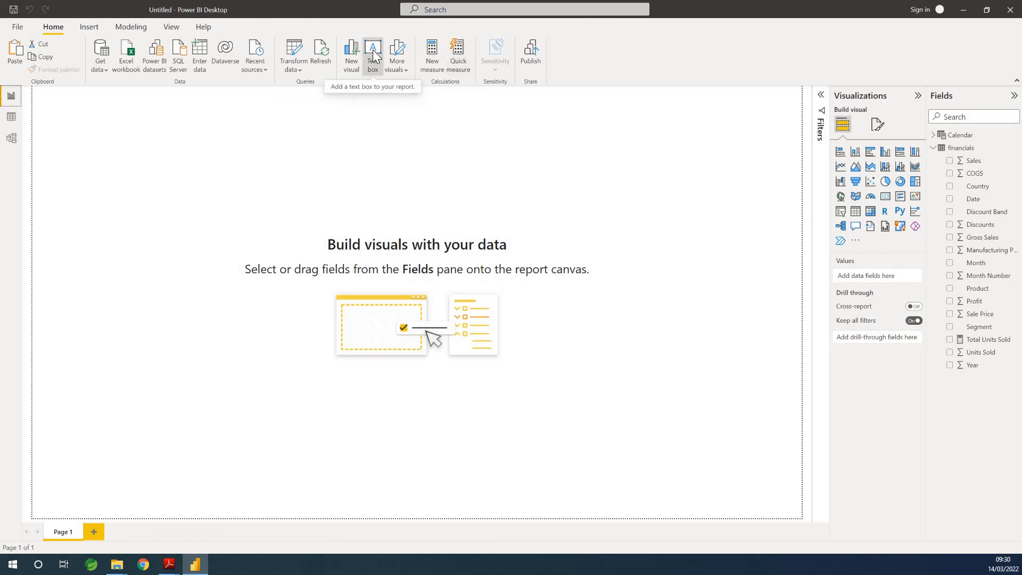
Insert a text box in the upper corner of the blank report page and reduce its height to a narrow title strip
click(92, 119)
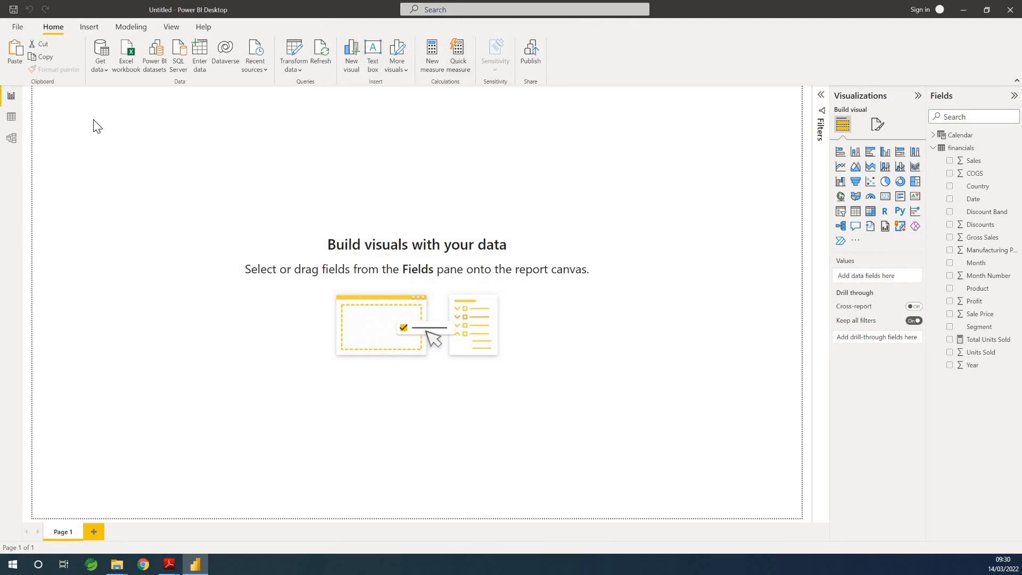
click(371, 53)
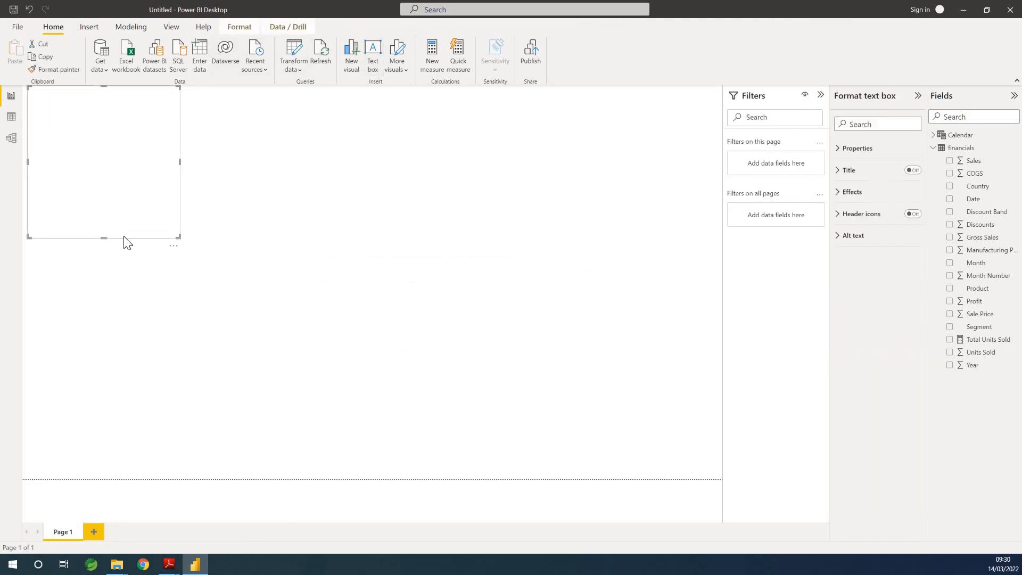
drag(101, 235, 87, 91)
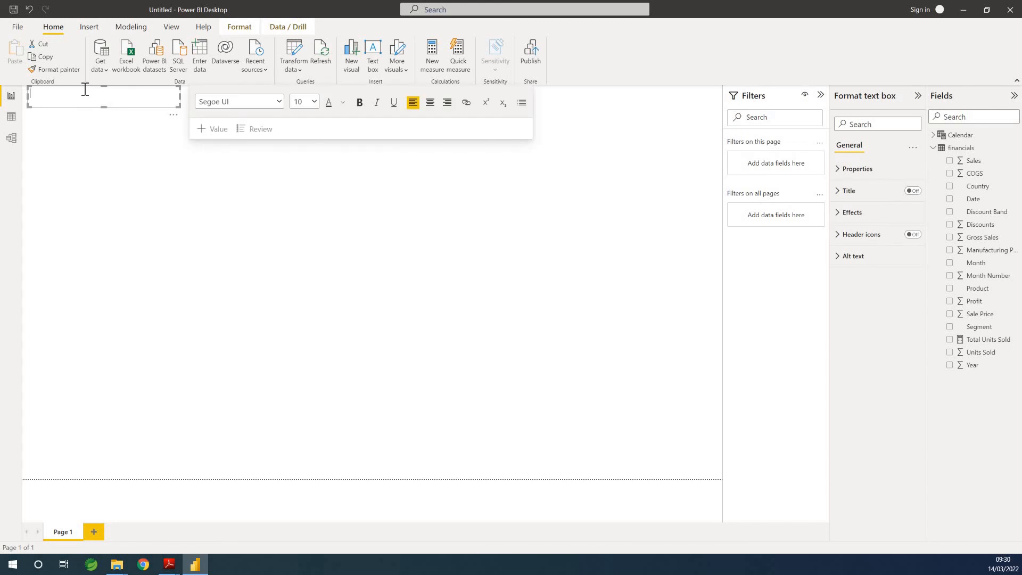
Enter the title "Executive Summary - Financials Report" in the text box
text(Executive S)
text(ummary Rep)
text(ort - )
text(Fina)
text(nt)
key(BackSpace)
key(BackSpace)
key(BackSpace)
key(BackSpace)
key(BackSpace)
key(BackSpace)
key(BackSpace)
key(BackSpace)
key(BackSpace)
key(BackSpace)
key(BackSpace)
key(BackSpace)
key(BackSpace)
text(- Finant)
key(BackSpace)
text(cials R)
key(BackSpace)
text(REp)
key(BackSpace)
key(BackSpace)
text(eport)
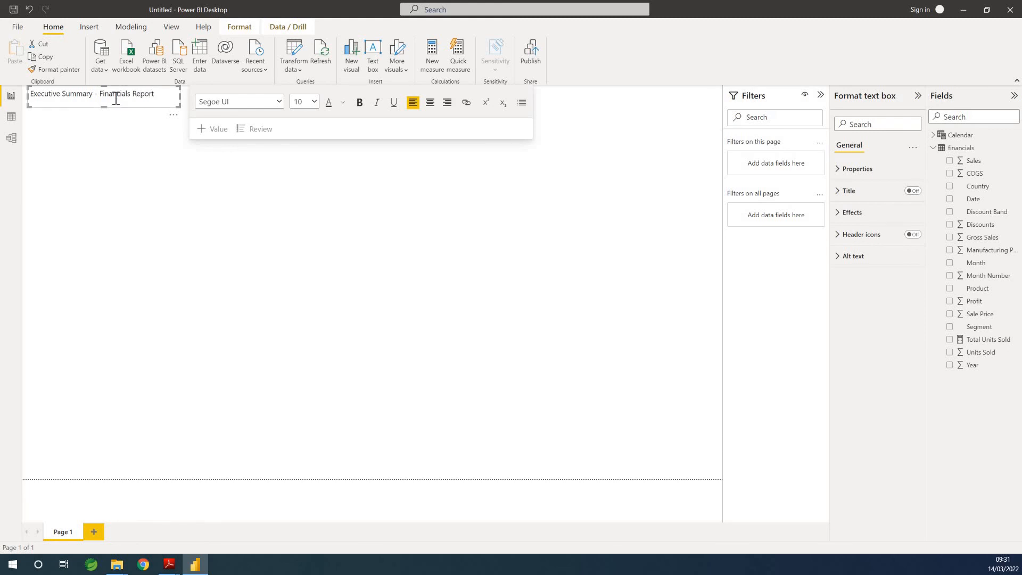
Format the whole title as bold at font size 20, and widen the text box to fit it on one line
double_click(116, 97)
key(ctrl+a)
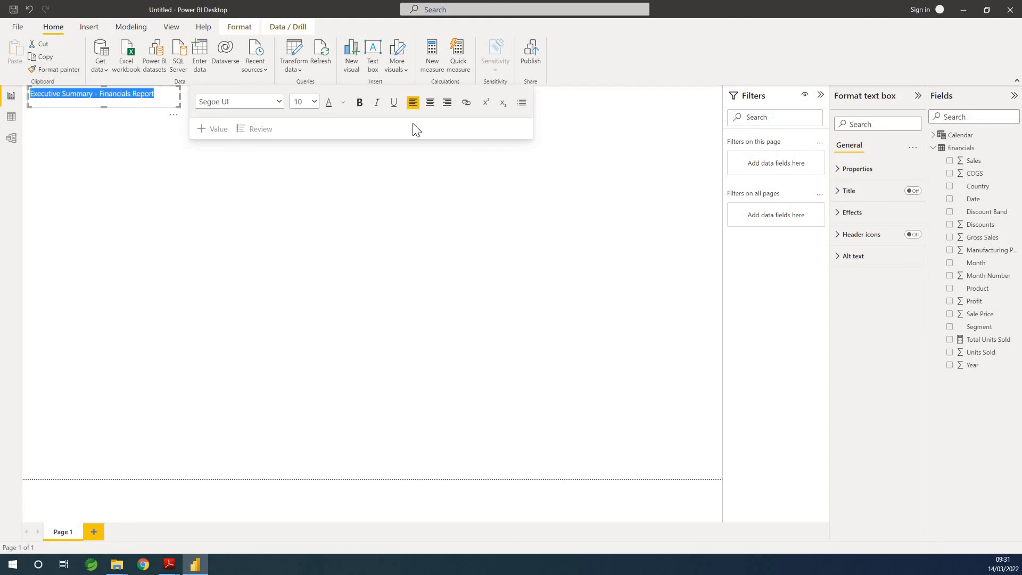
click(359, 104)
click(313, 102)
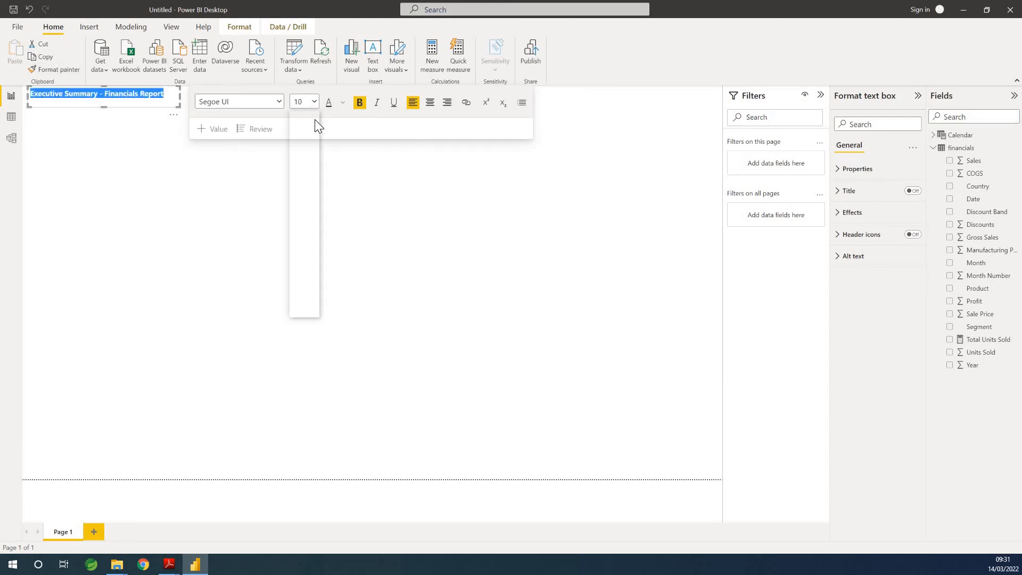
click(305, 210)
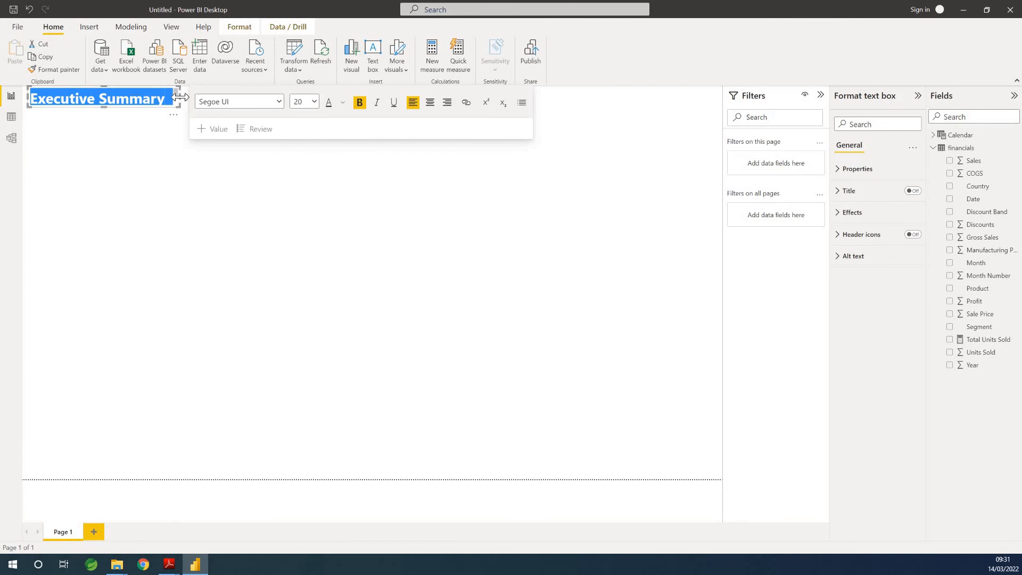
drag(182, 100, 350, 134)
click(371, 191)
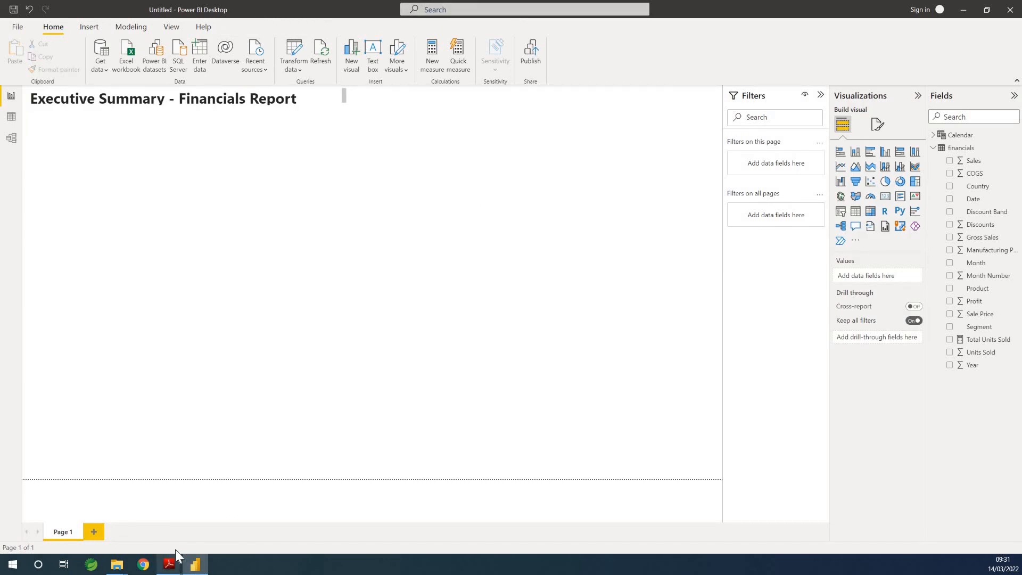
Switch to Untitled.pdf in Adobe Reader and examine the Profit by Date chart and the Date slicer of the finished report
mouse_move(168, 564)
click(133, 512)
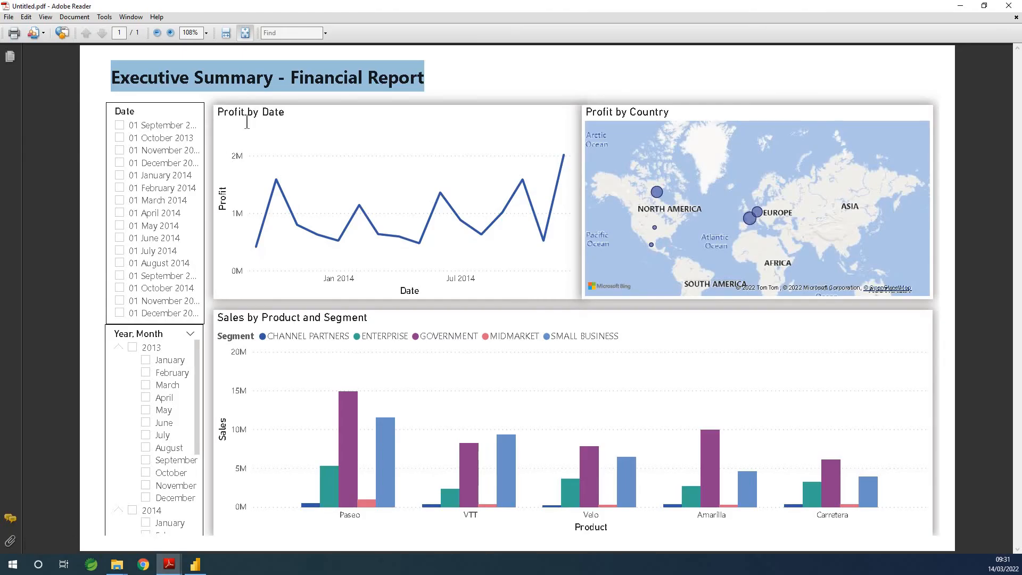
triple_click(252, 110)
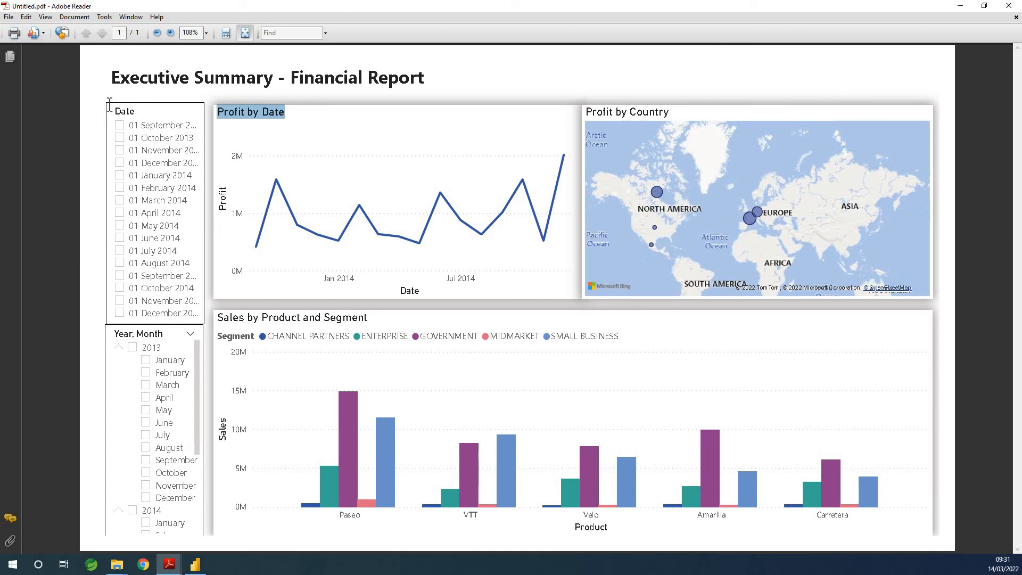
drag(109, 105, 197, 299)
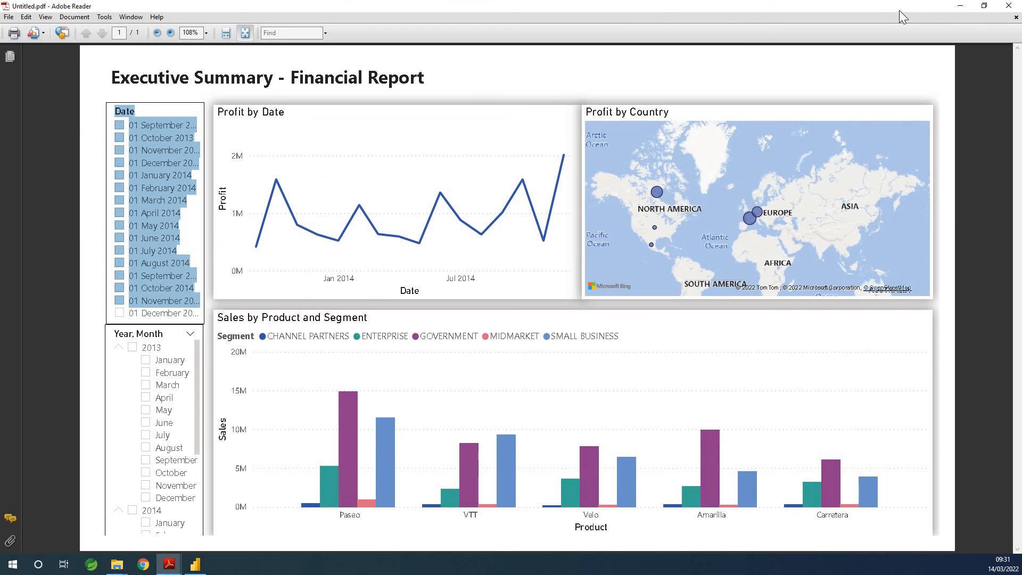
Switch back to Power BI Desktop and create a column chart of Profit by the Calendar table's Date below the title, shifted inward from the page edge
click(959, 6)
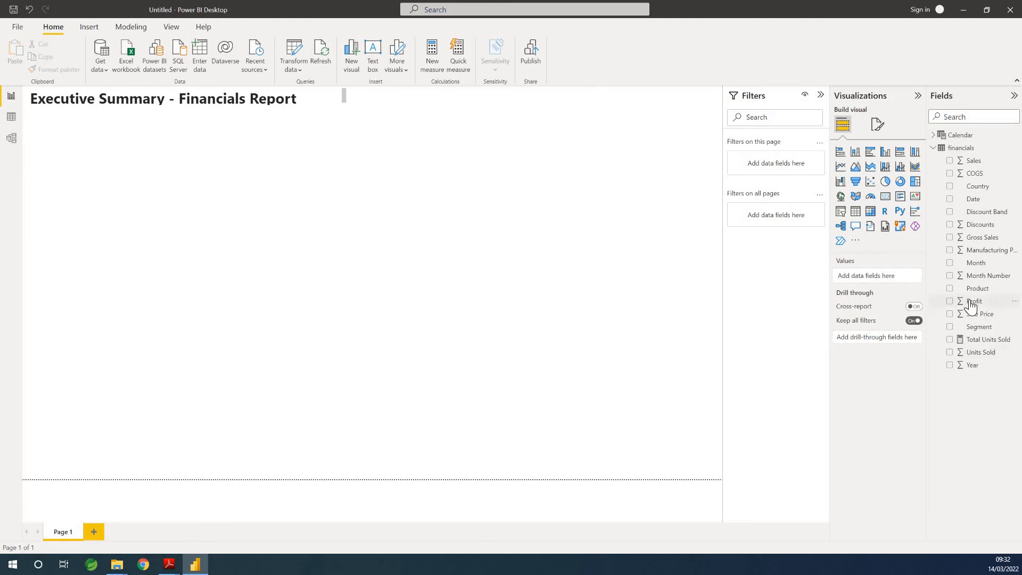
drag(971, 306, 146, 183)
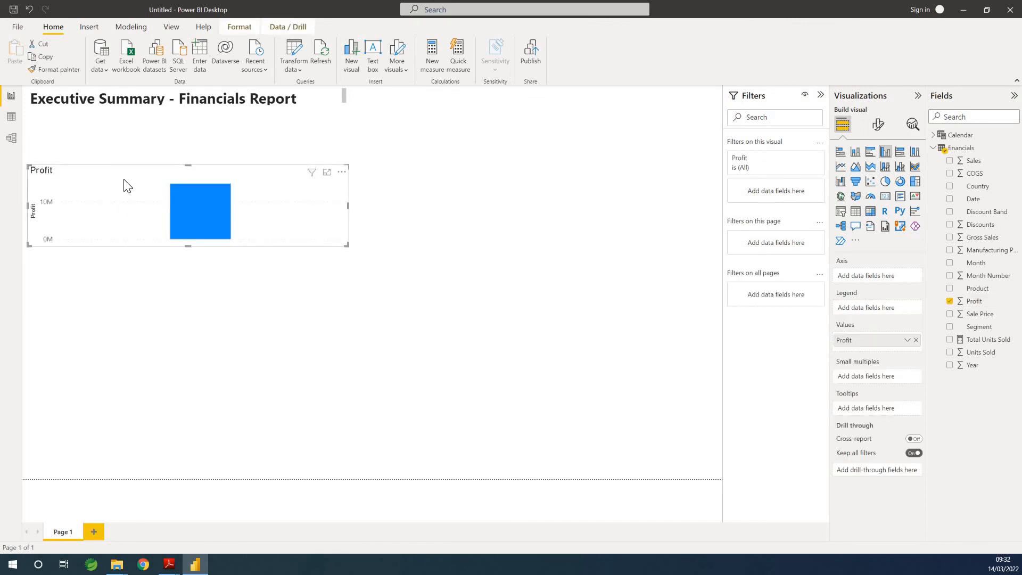
drag(126, 185, 229, 190)
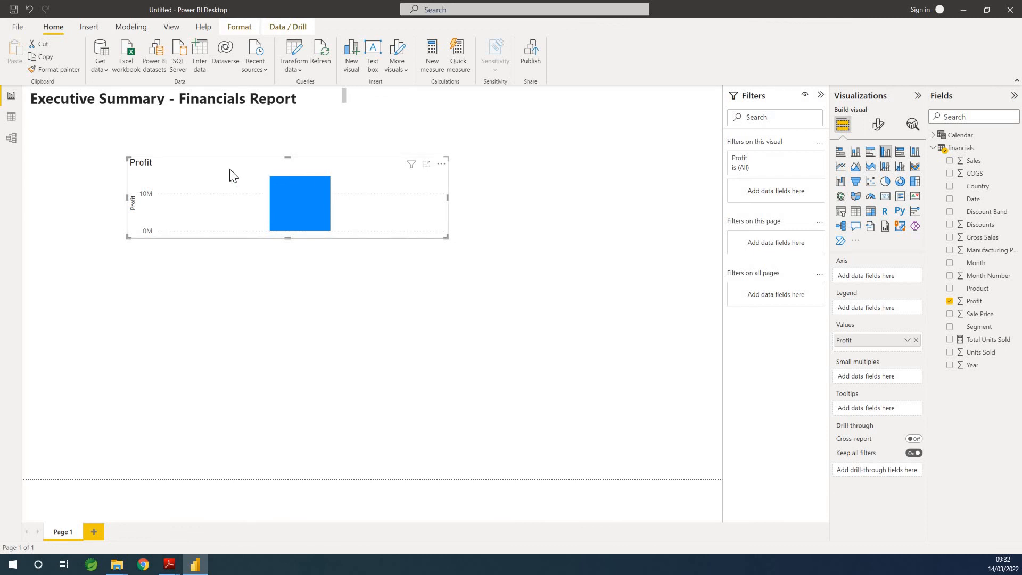
click(934, 136)
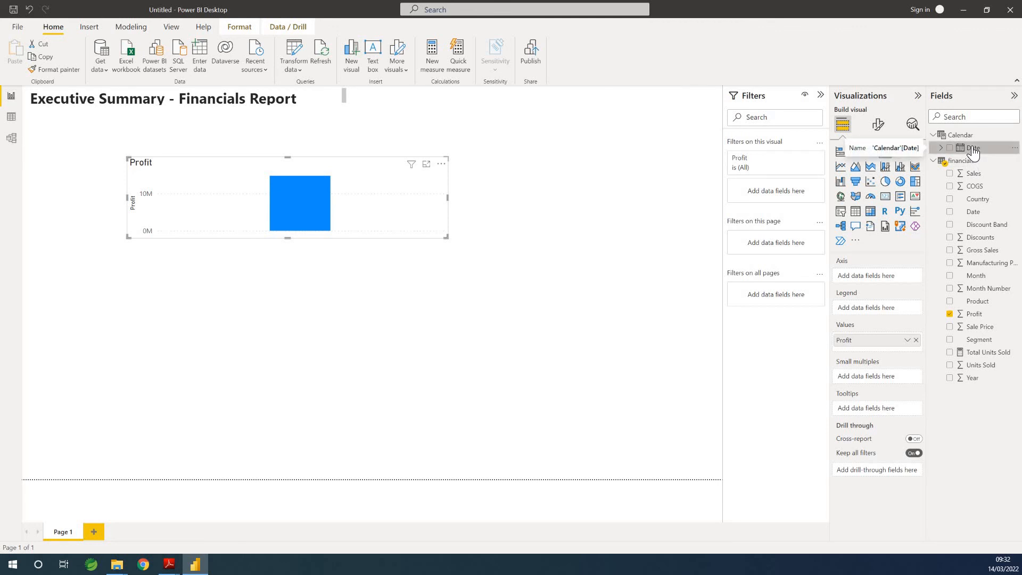
drag(973, 152, 367, 204)
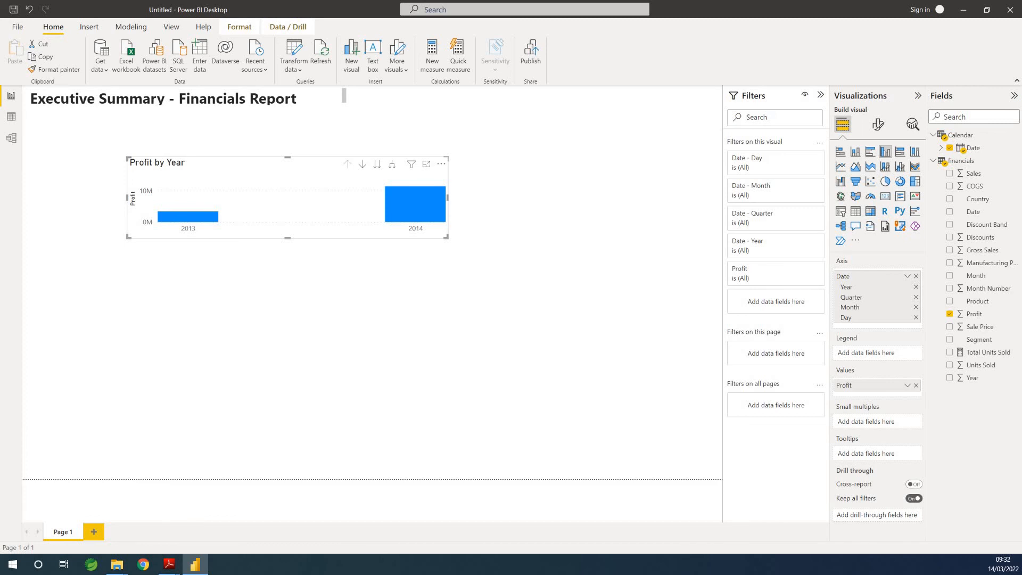
Set the profit chart's axis to plain Date instead of Date Hierarchy
click(941, 149)
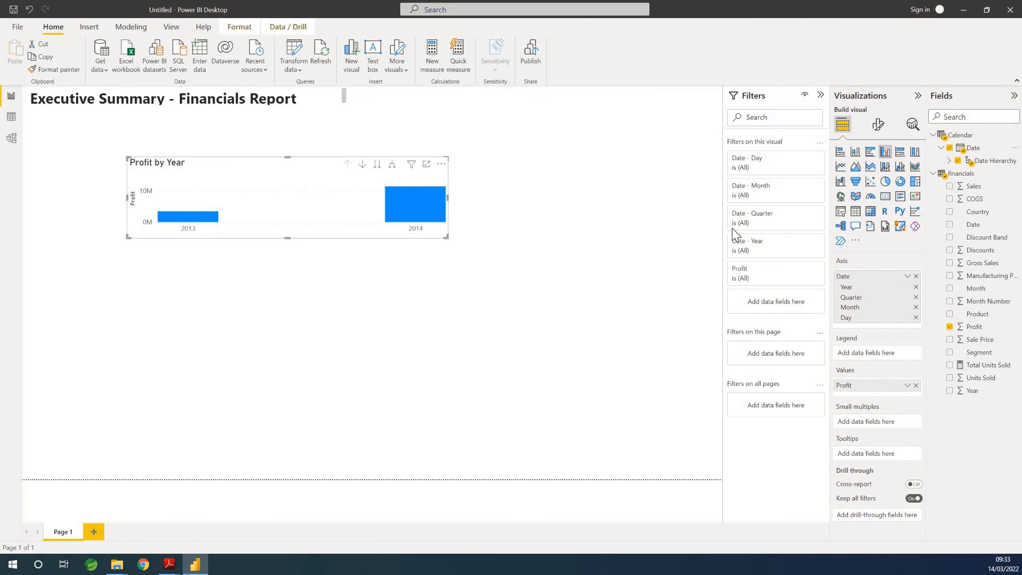
click(907, 277)
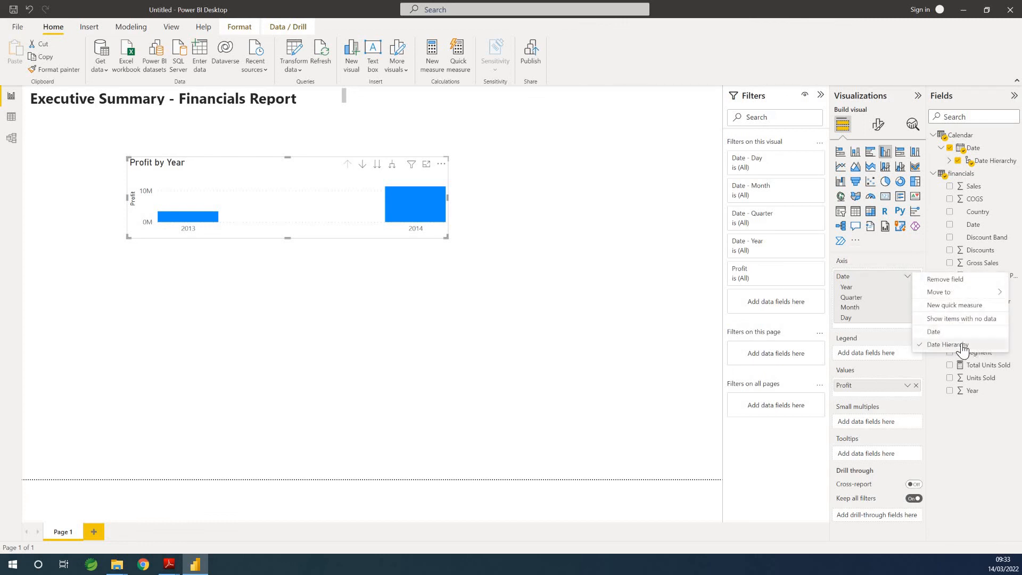
click(932, 331)
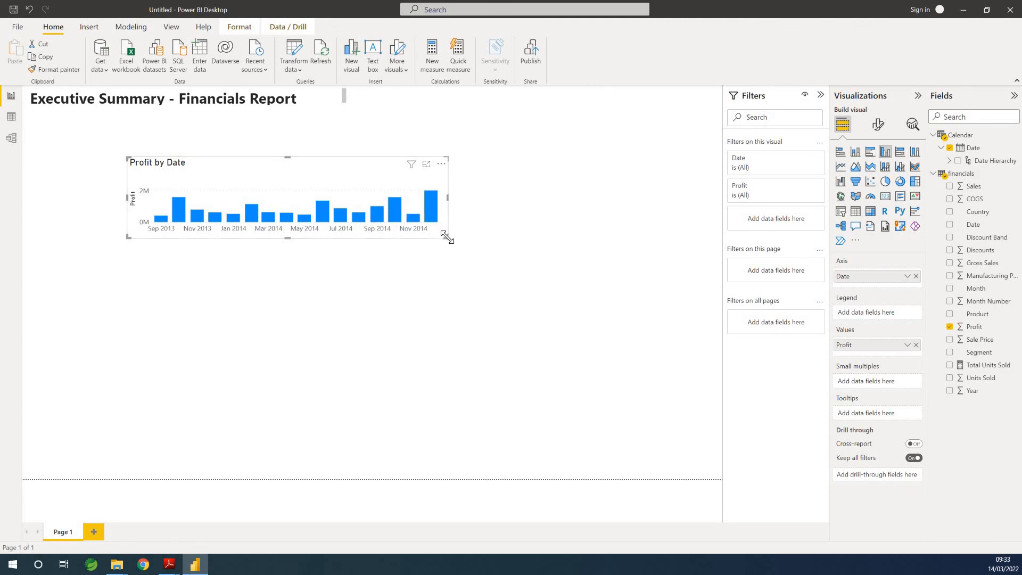
Increase the height of the Profit by Date chart and move it up closer to the report title
drag(446, 237, 441, 325)
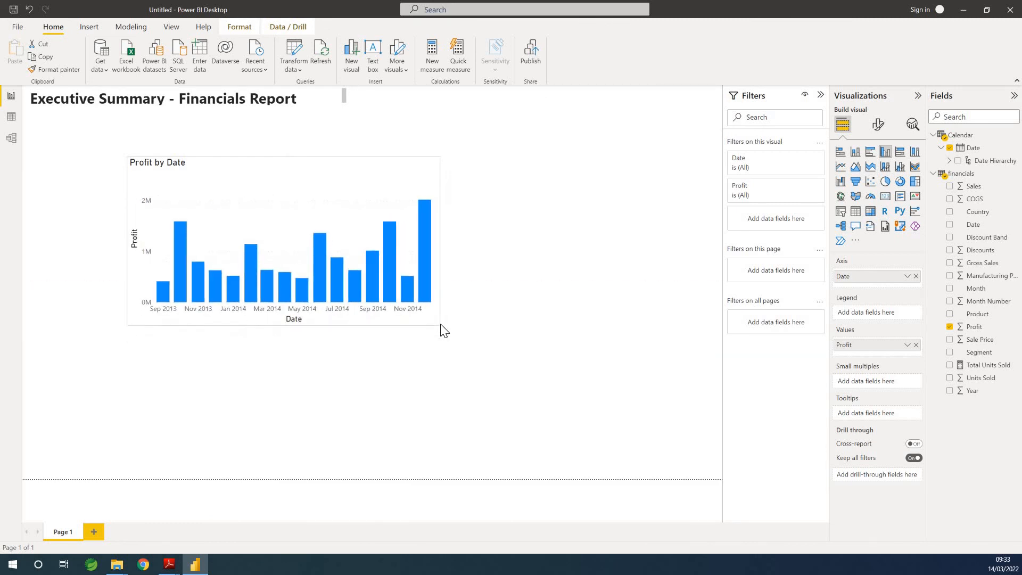
click(509, 480)
drag(311, 191, 313, 159)
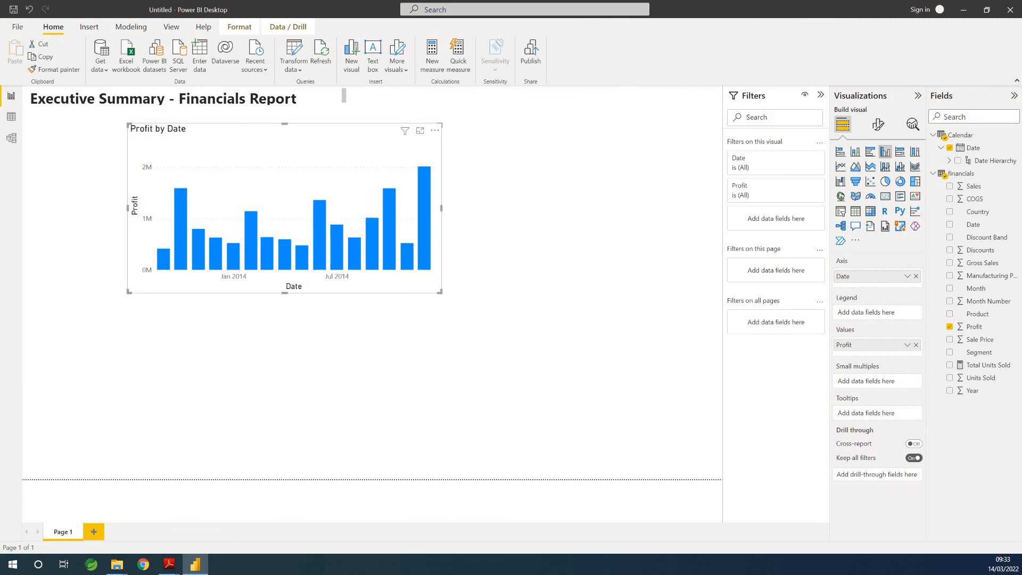
Check the chart type in Untitled.pdf, convert the Profit by Date chart to a line chart, and narrow it to leave space beside it
mouse_move(169, 564)
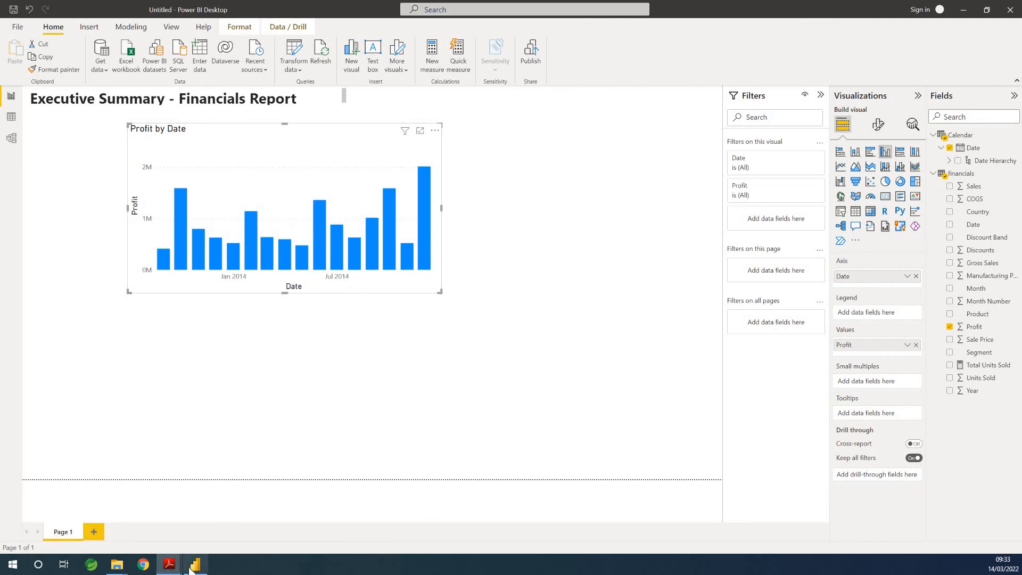
click(142, 522)
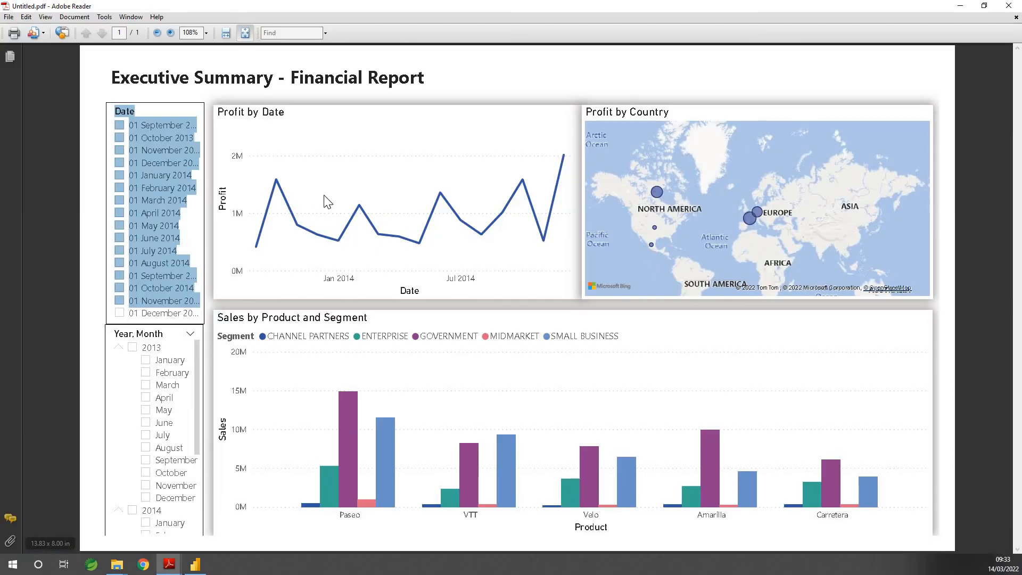
click(961, 6)
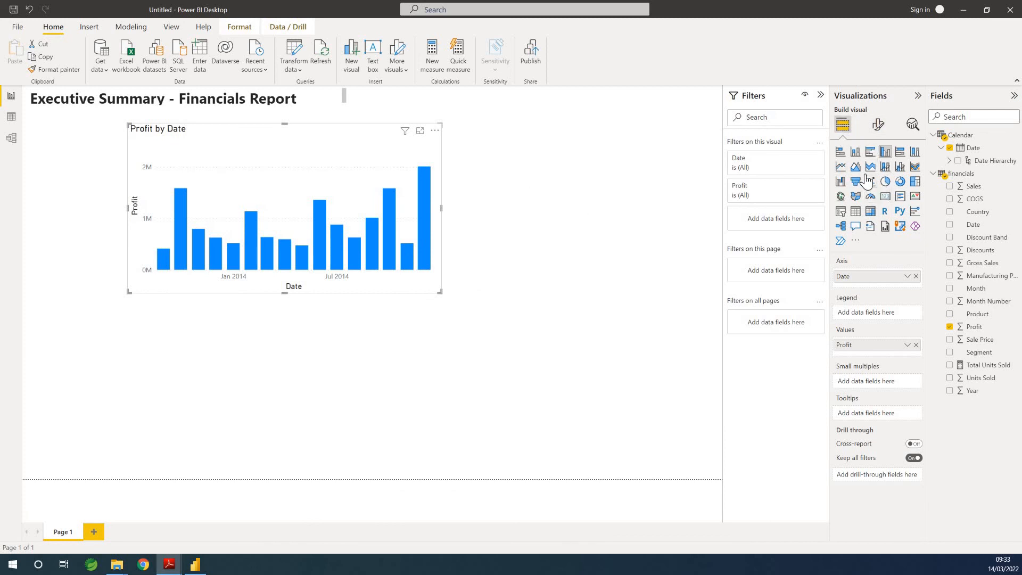
click(839, 167)
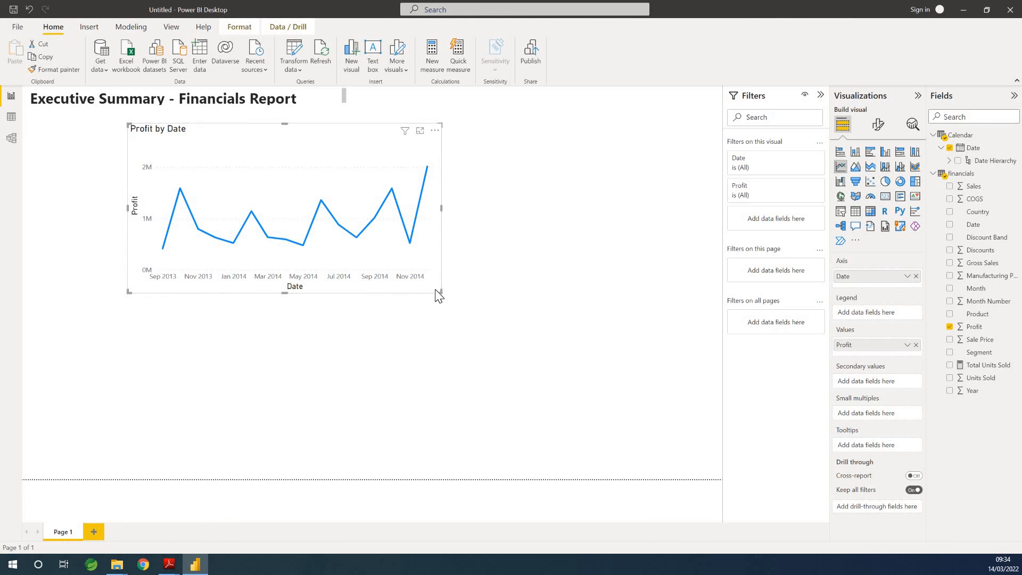
drag(436, 291, 458, 308)
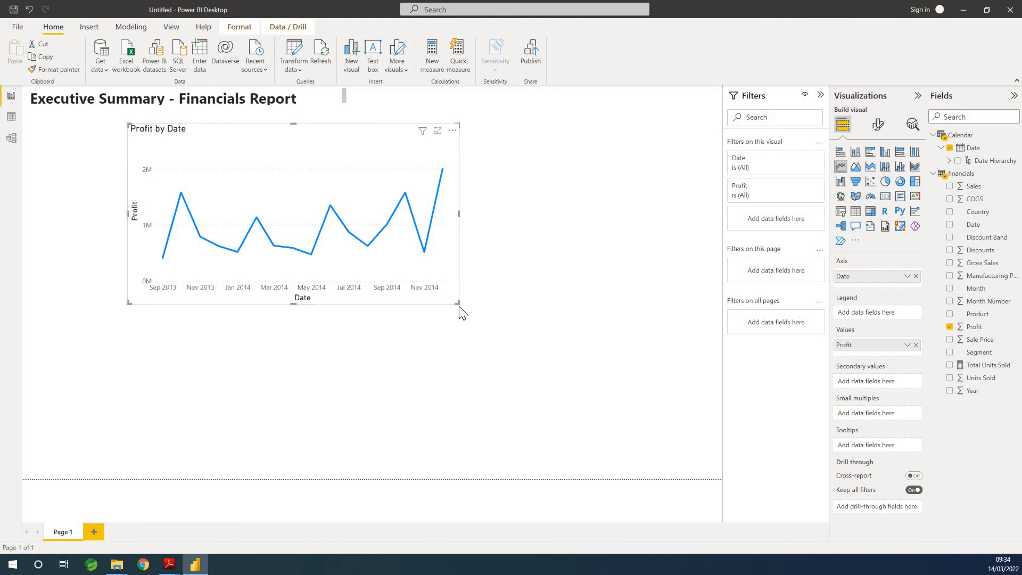
drag(457, 303, 410, 281)
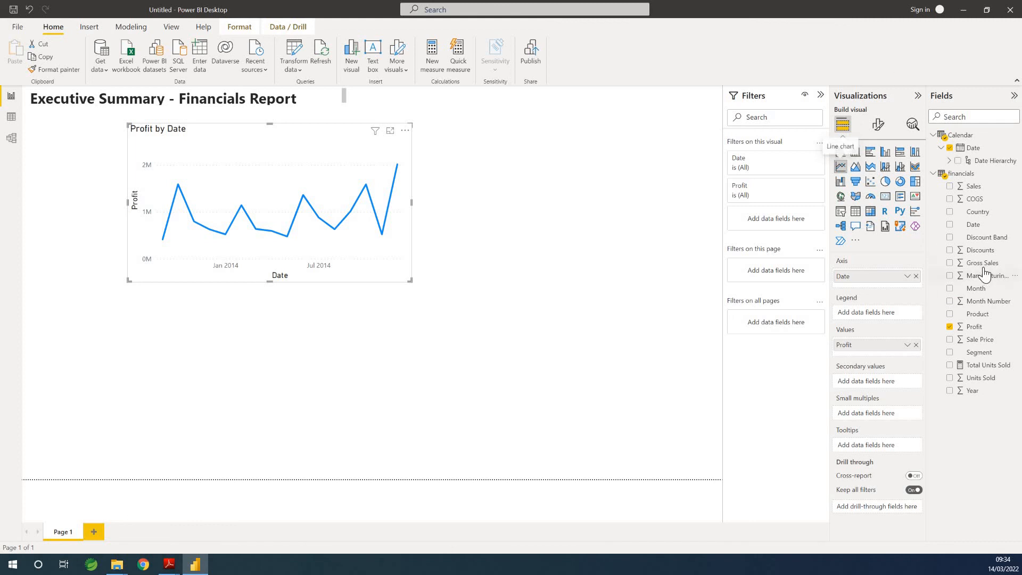
Add a map visual of the financials Country field in the empty space beside the Profit by Date chart
drag(983, 218, 554, 181)
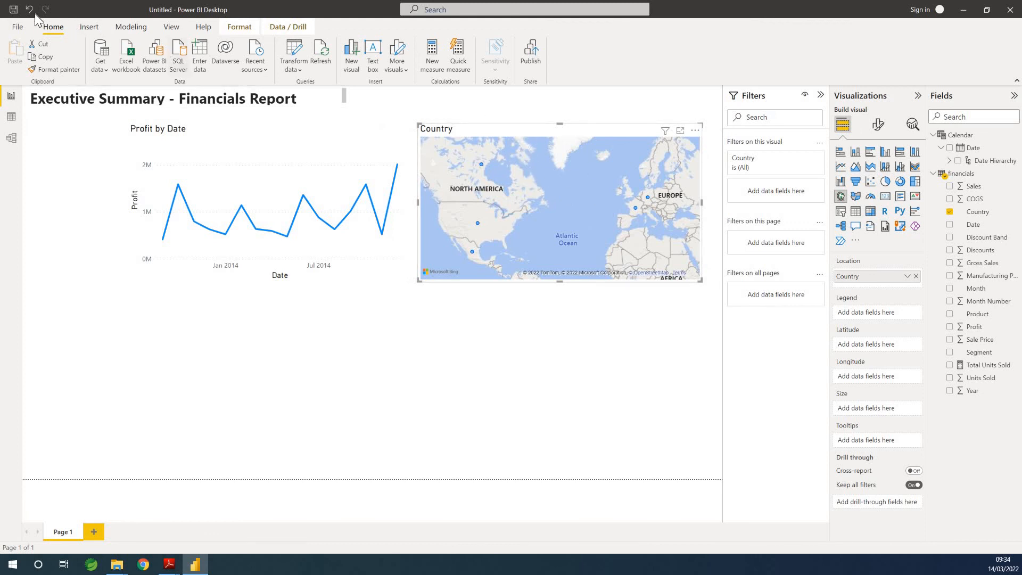
Examine the map visual settings in the global Security options and the Regional Settings, leaving the options unchanged
click(22, 29)
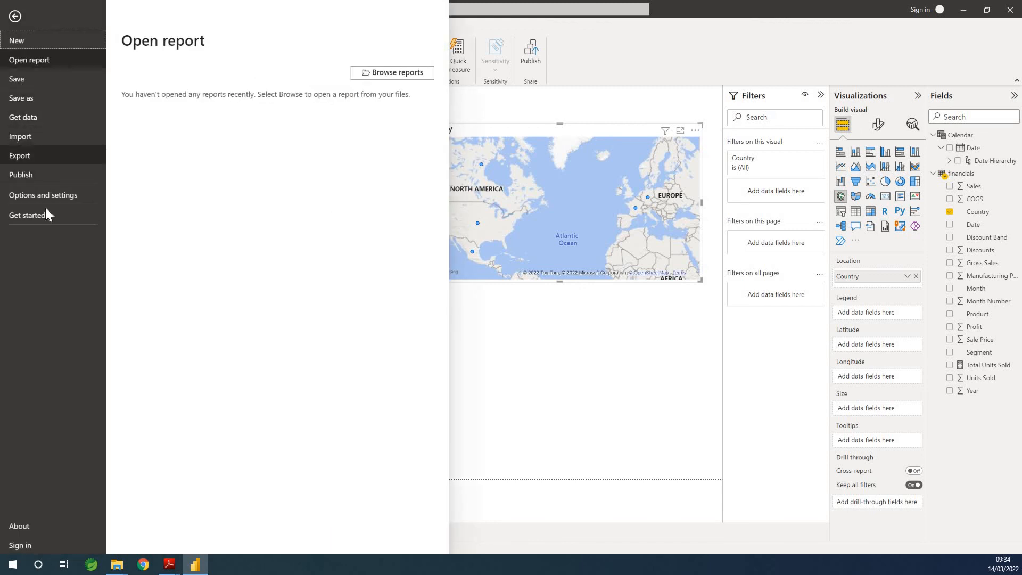
click(63, 193)
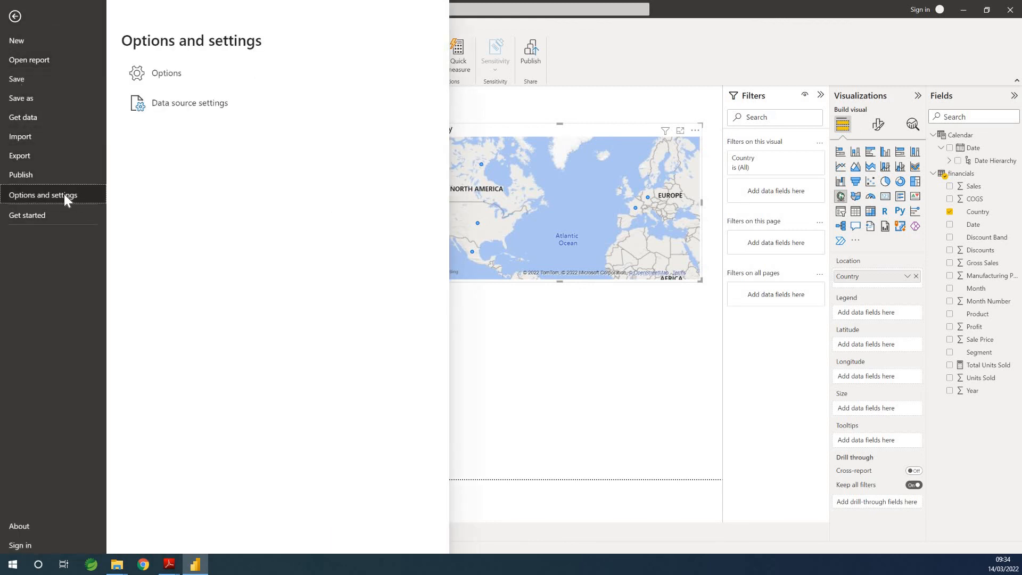
click(169, 74)
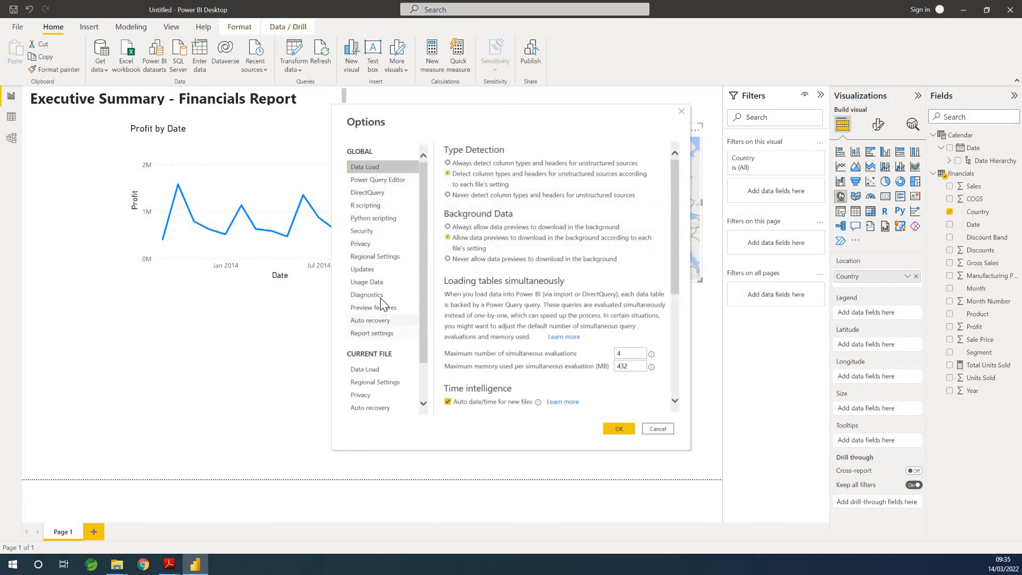
click(368, 232)
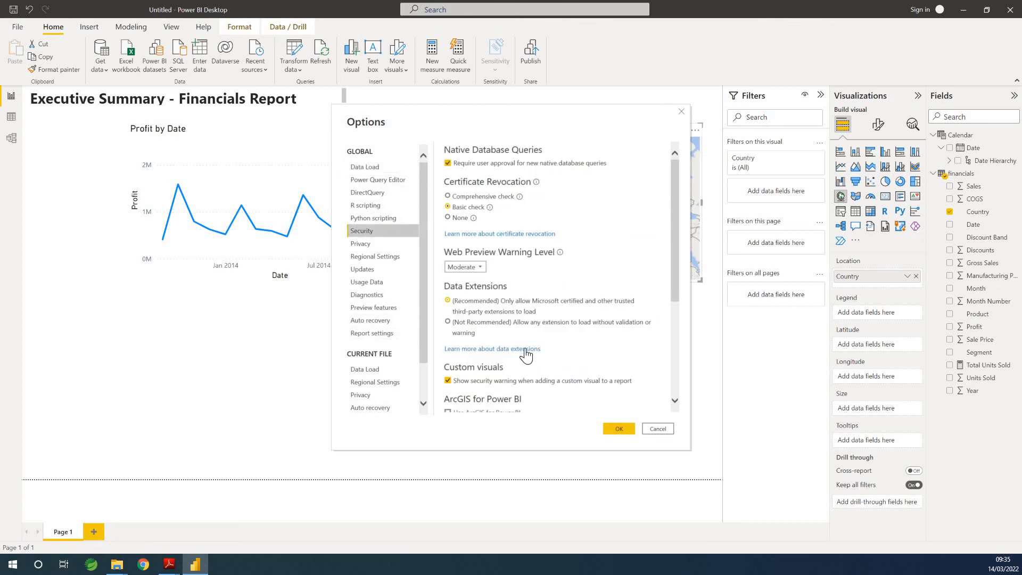
scroll(526, 355, down, 5)
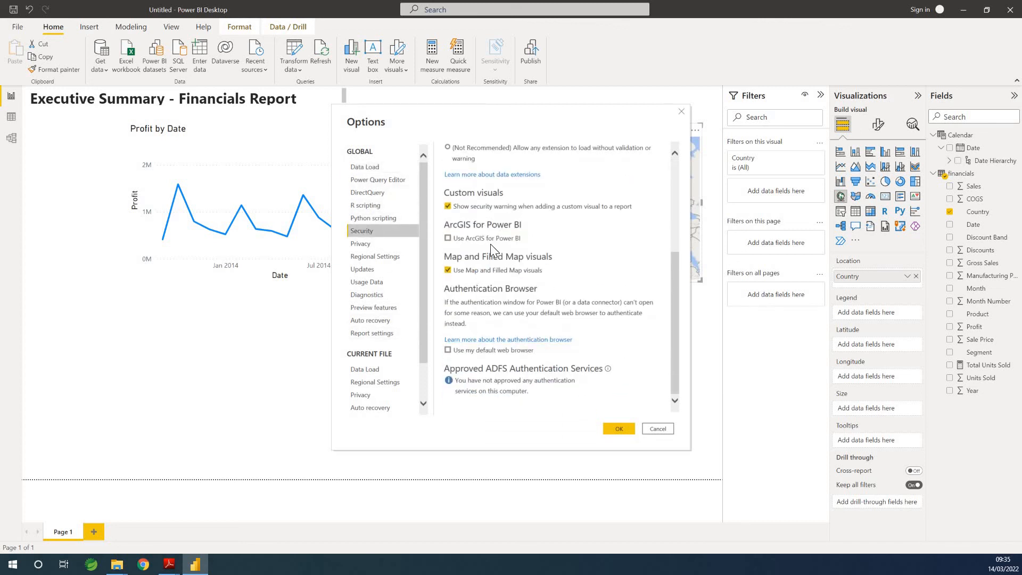
scroll(470, 321, up, 2)
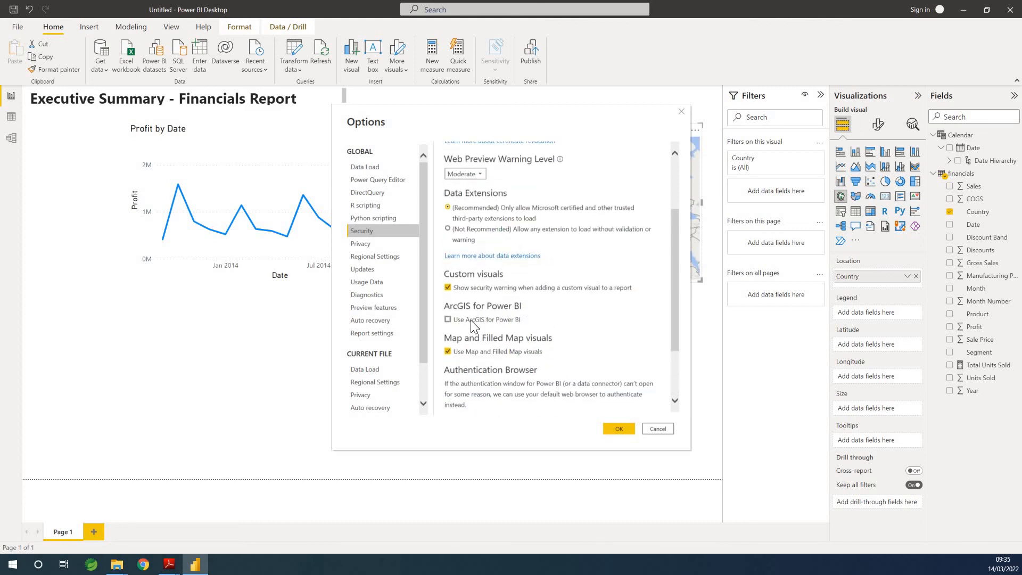
scroll(488, 295, up, 3)
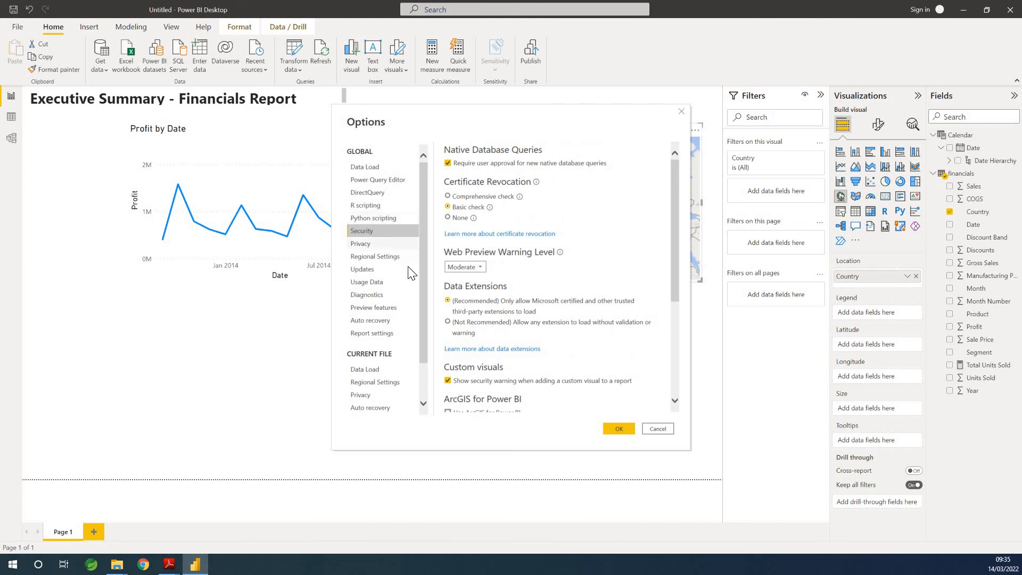
click(389, 259)
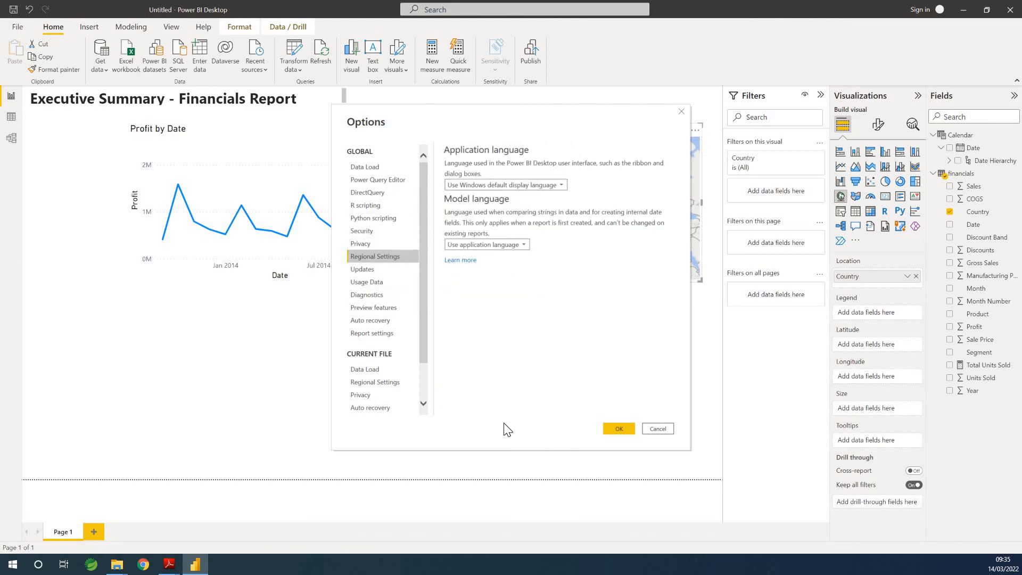
click(660, 429)
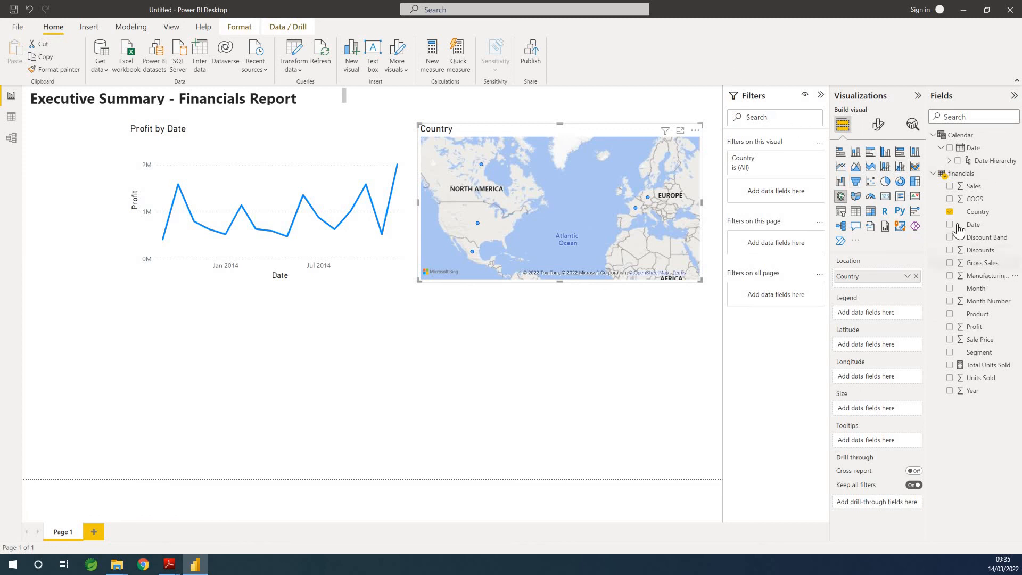
Size the map's country bubbles by Profit, and test cross-filtering the line chart with the Canada bubble and a western European one
drag(982, 326, 544, 193)
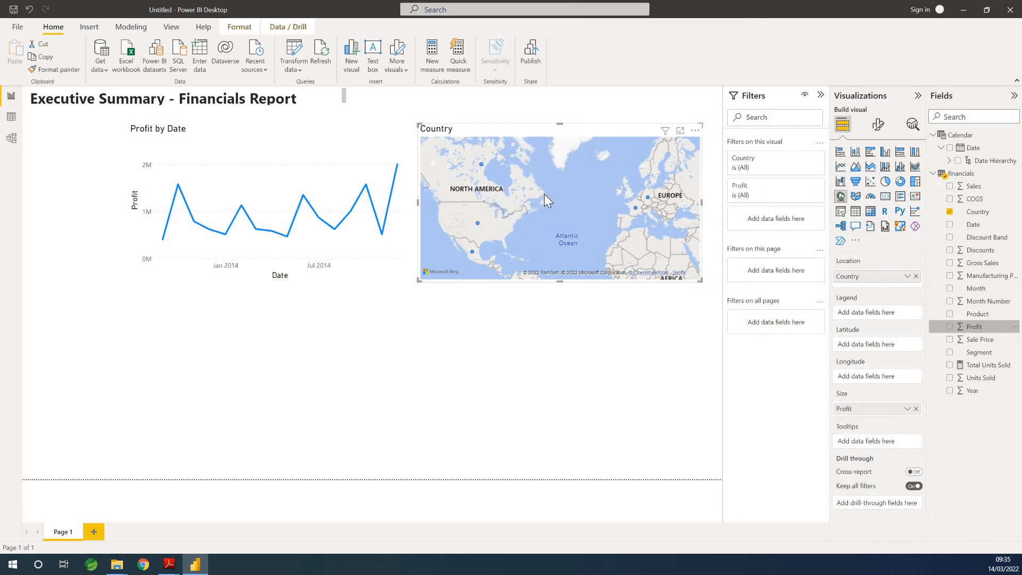
click(483, 165)
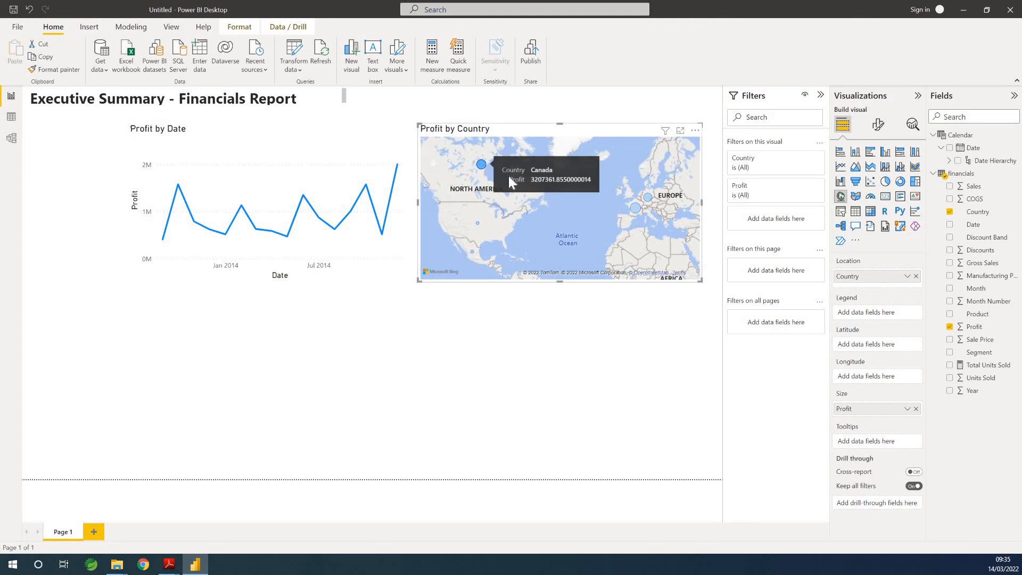
click(634, 208)
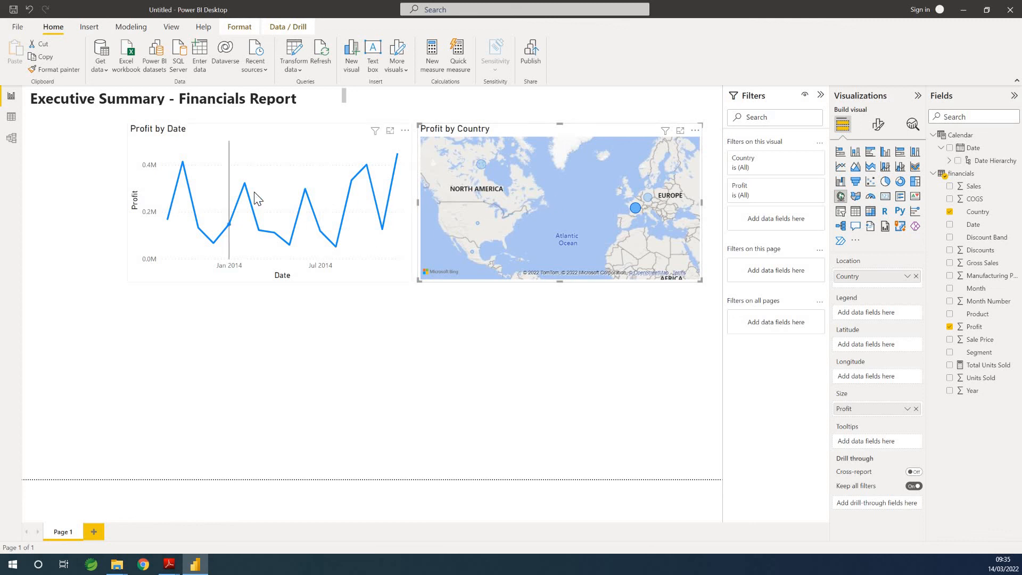
click(561, 203)
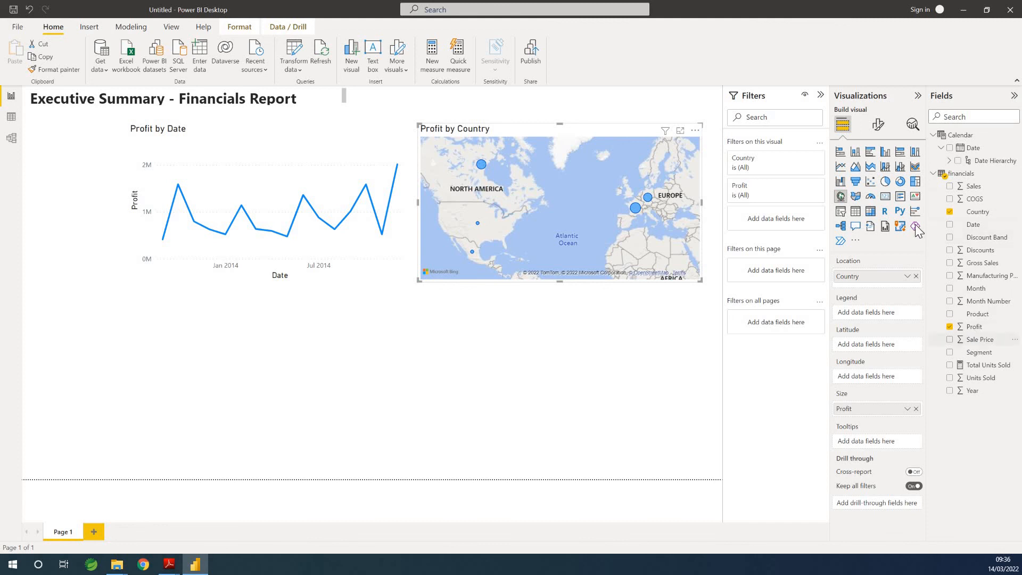
click(950, 187)
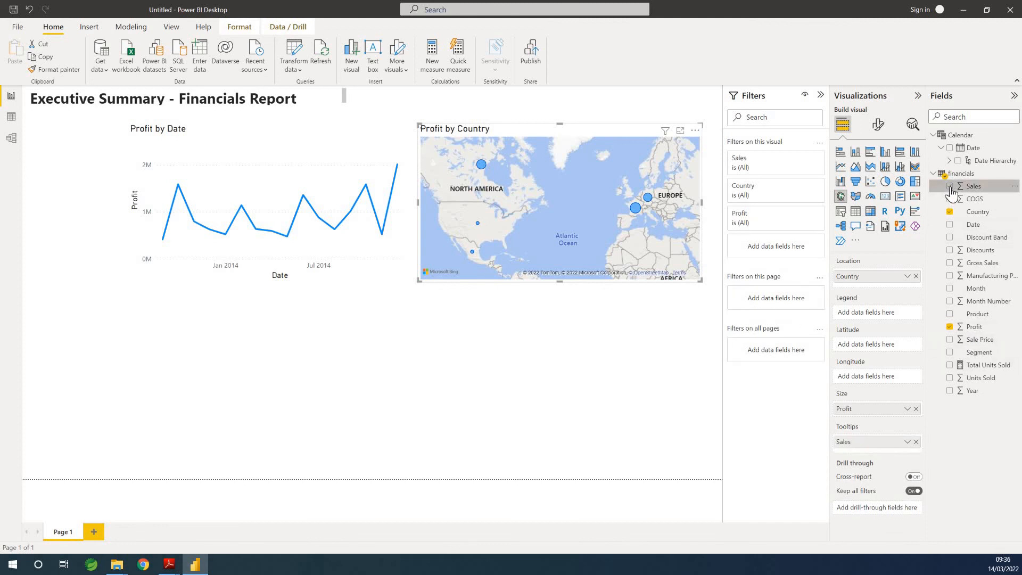
click(950, 315)
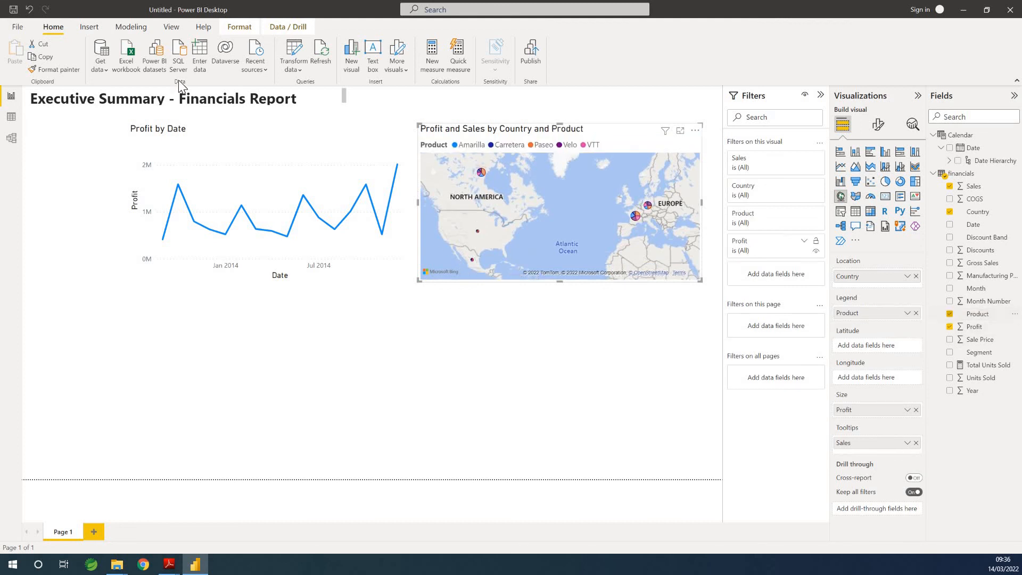
click(29, 9)
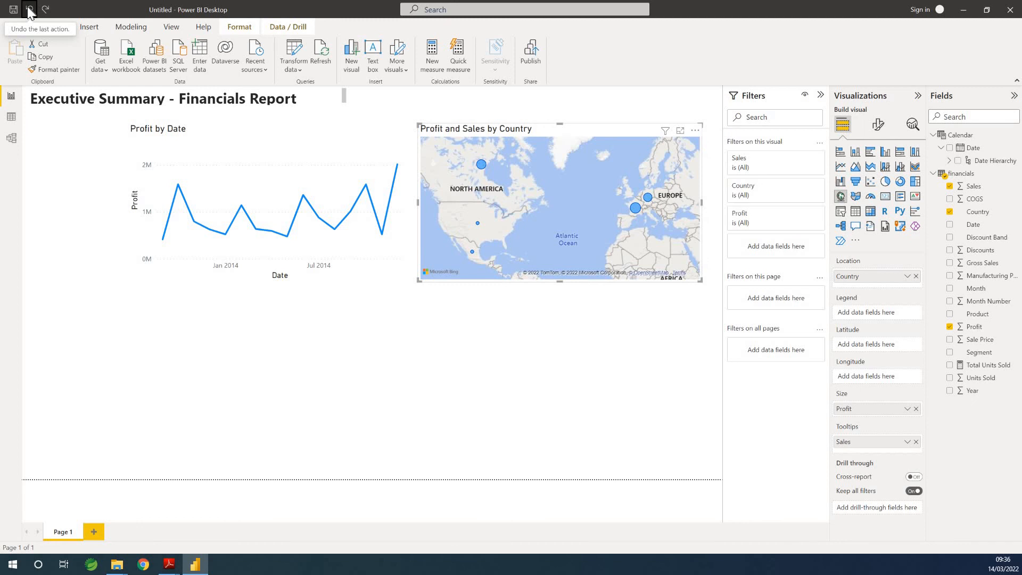
click(29, 8)
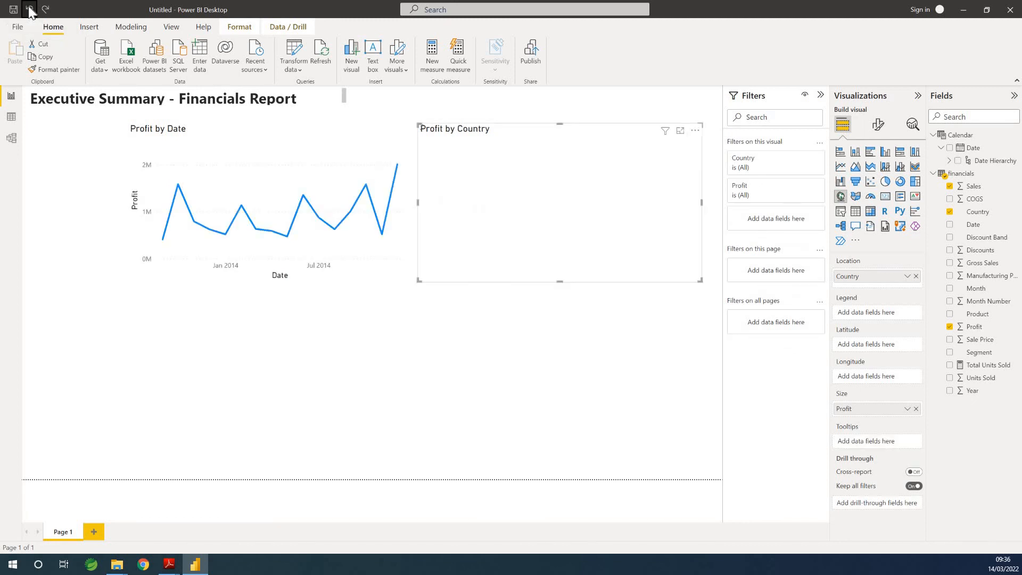
click(343, 393)
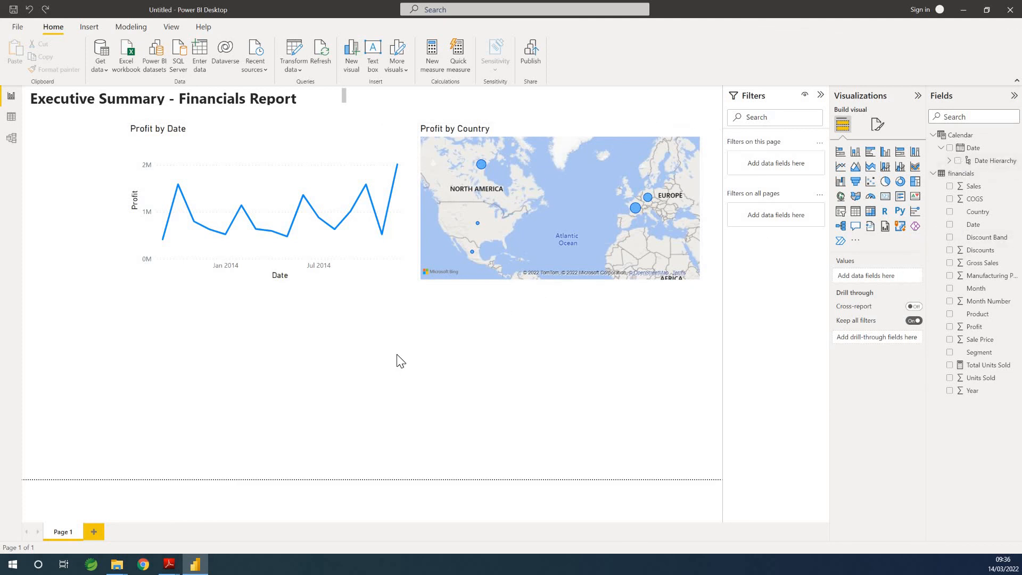
Create a clustered column chart of Sales by Product with Segment as legend, and enlarge it to span the width beneath the line chart and map
click(950, 187)
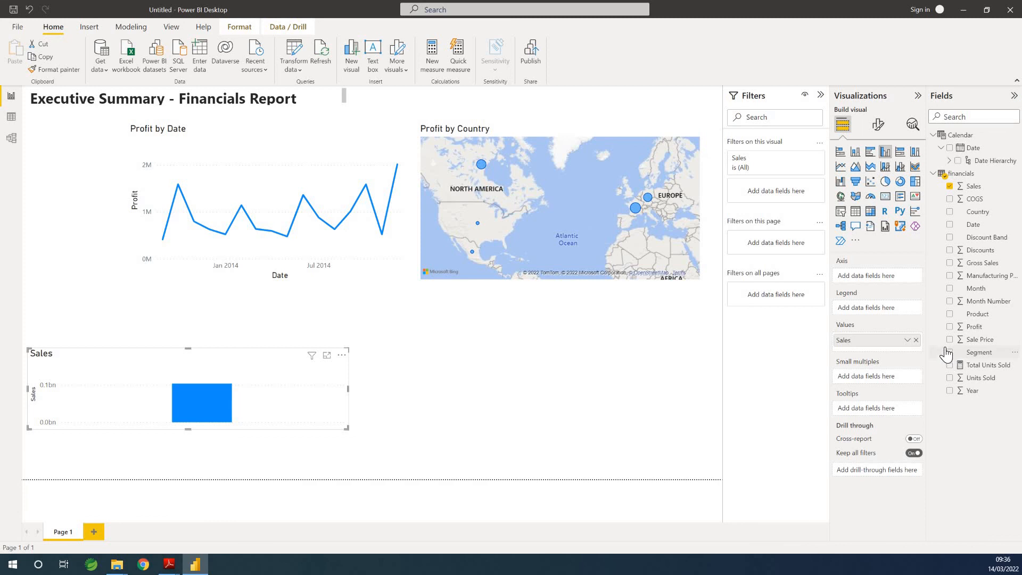
click(950, 314)
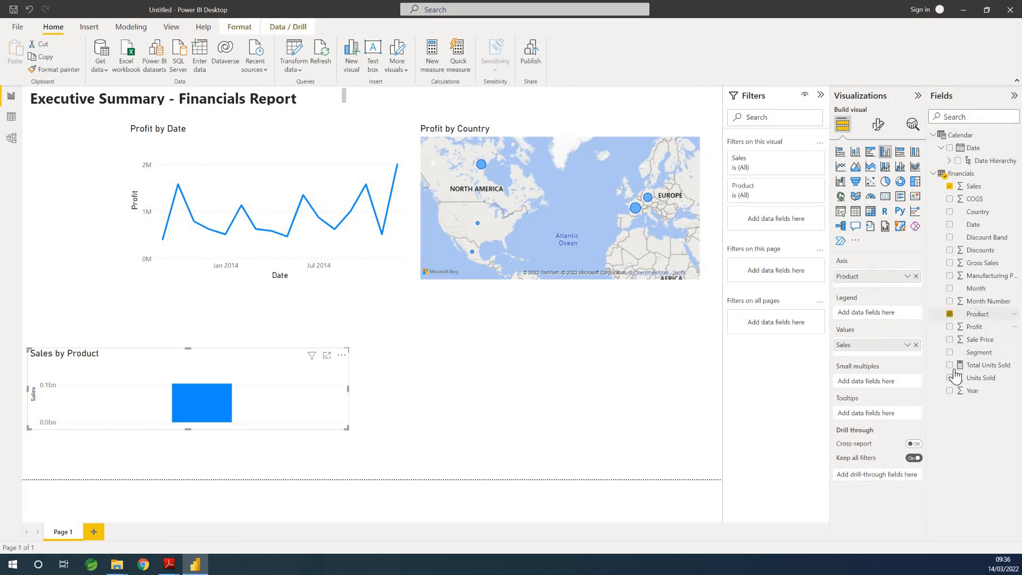
click(950, 352)
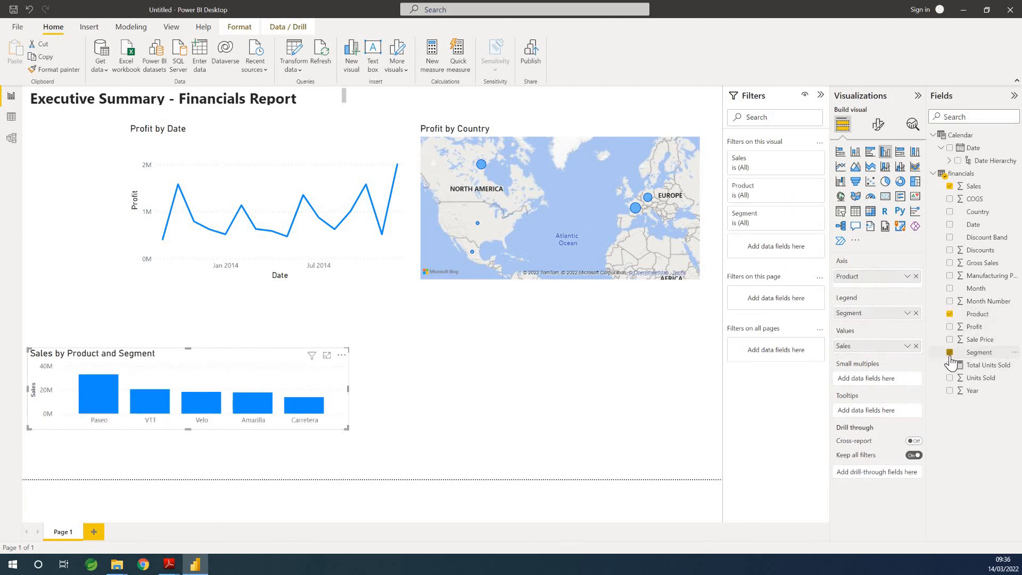
drag(313, 354, 382, 302)
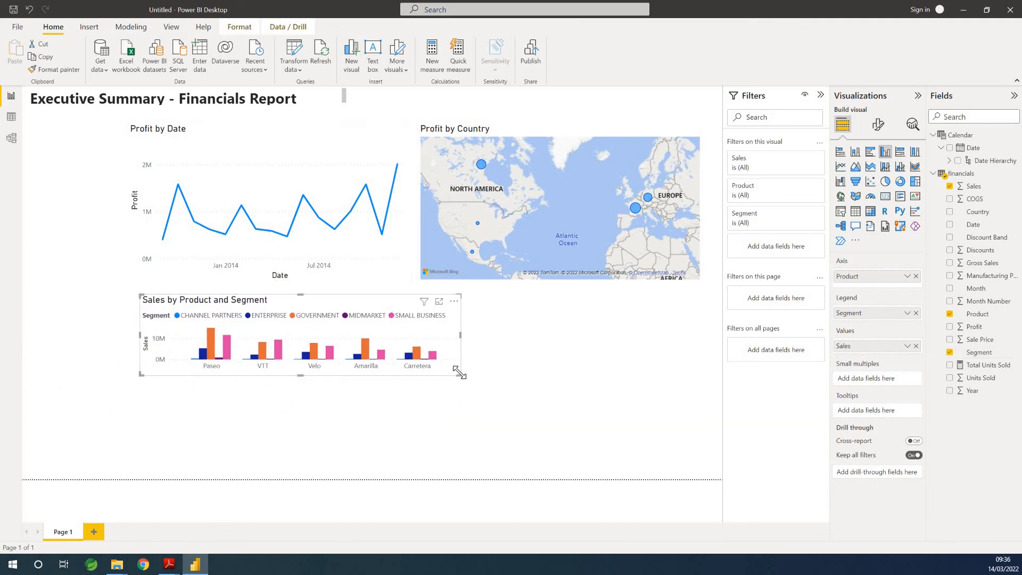
drag(459, 373, 697, 482)
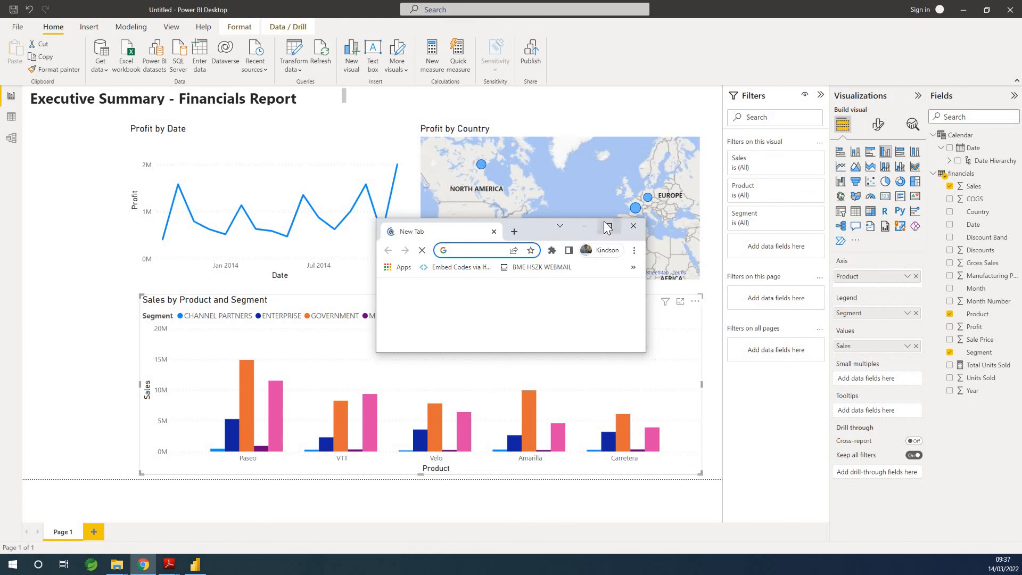
Switch to Chrome, search Google for "corona virus statisics", and examine the new cases chart for Andorra and its time range filter
click(607, 225)
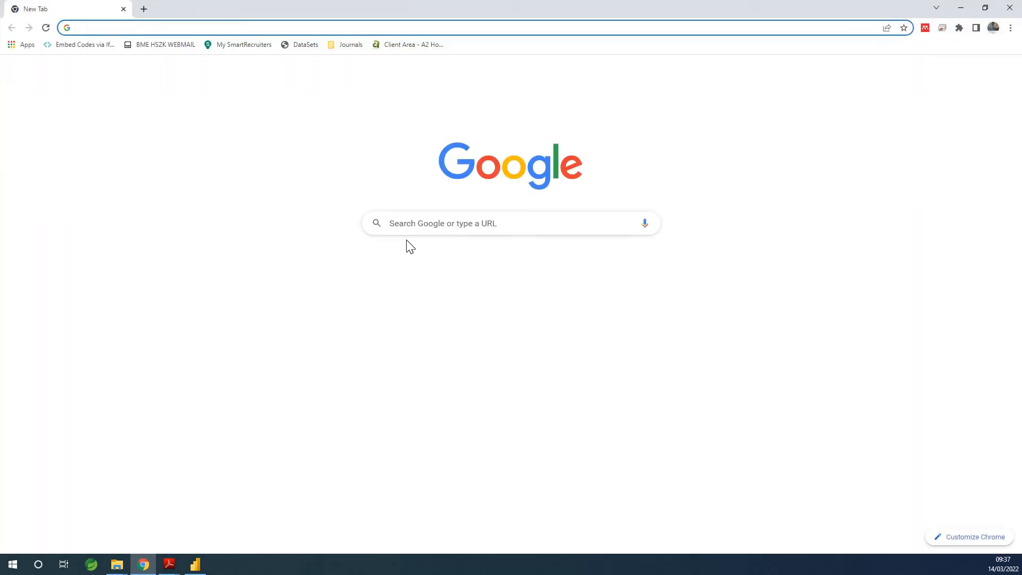
click(424, 228)
text(corona virus statisics)
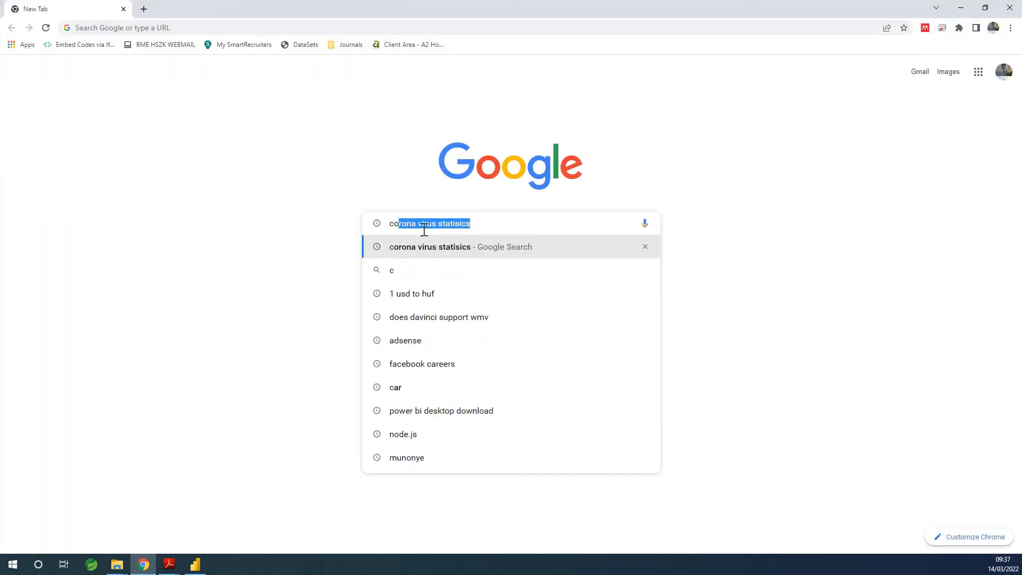
click(445, 253)
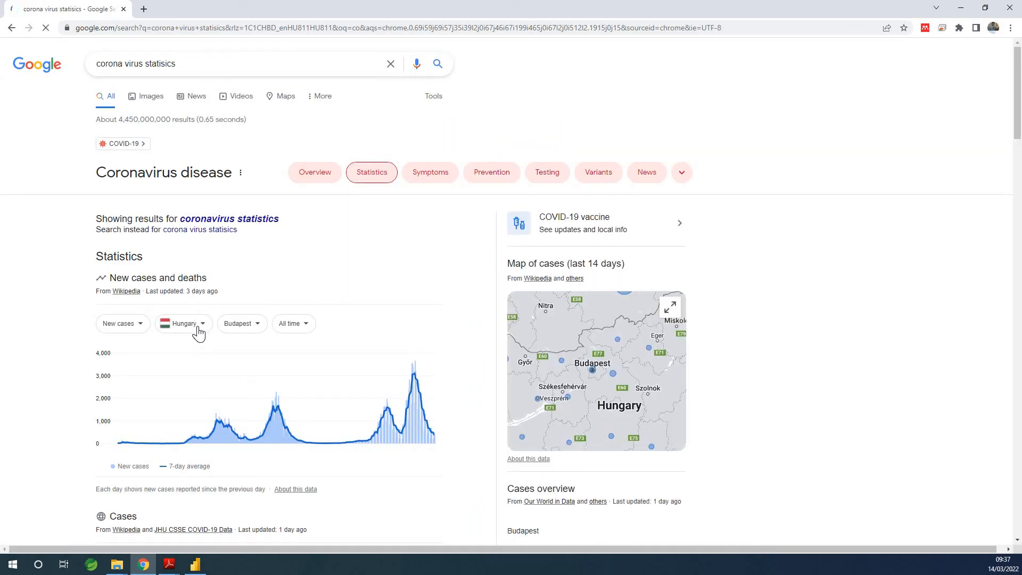
click(197, 326)
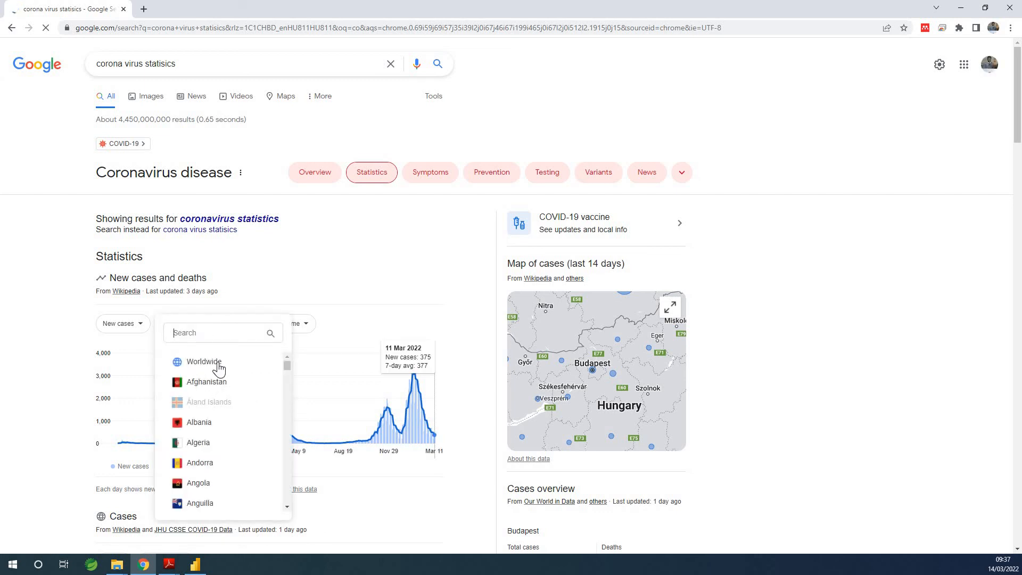
click(206, 466)
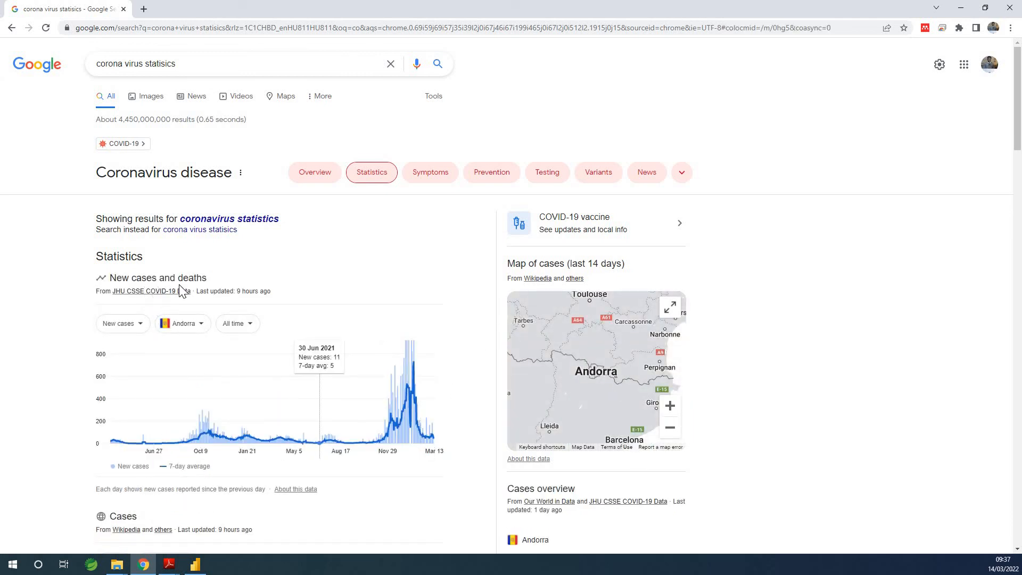
click(238, 323)
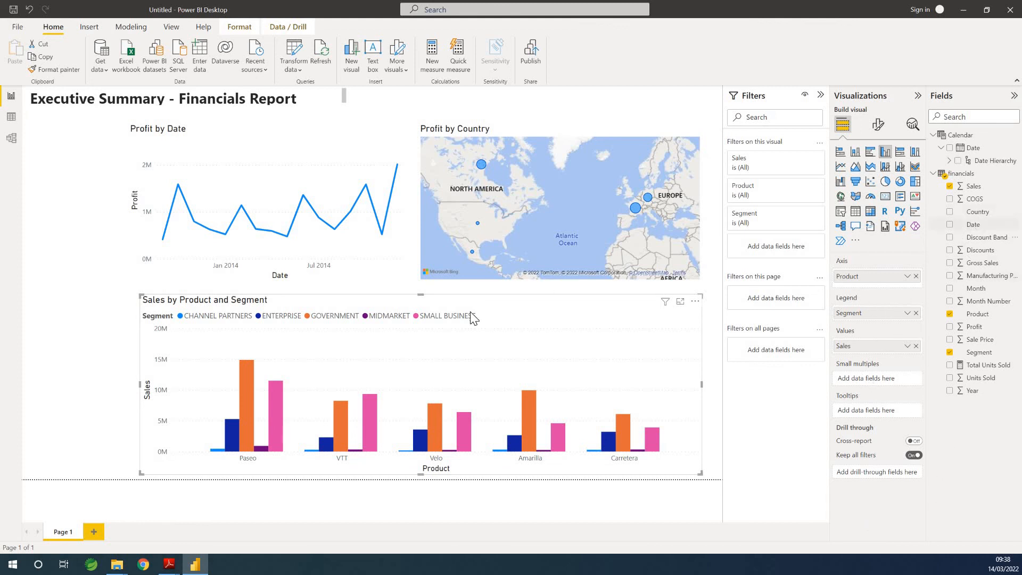
Add a list-style slicer of the financials Date field beside the Profit by Date chart, and lengthen it to fit all dates
click(105, 355)
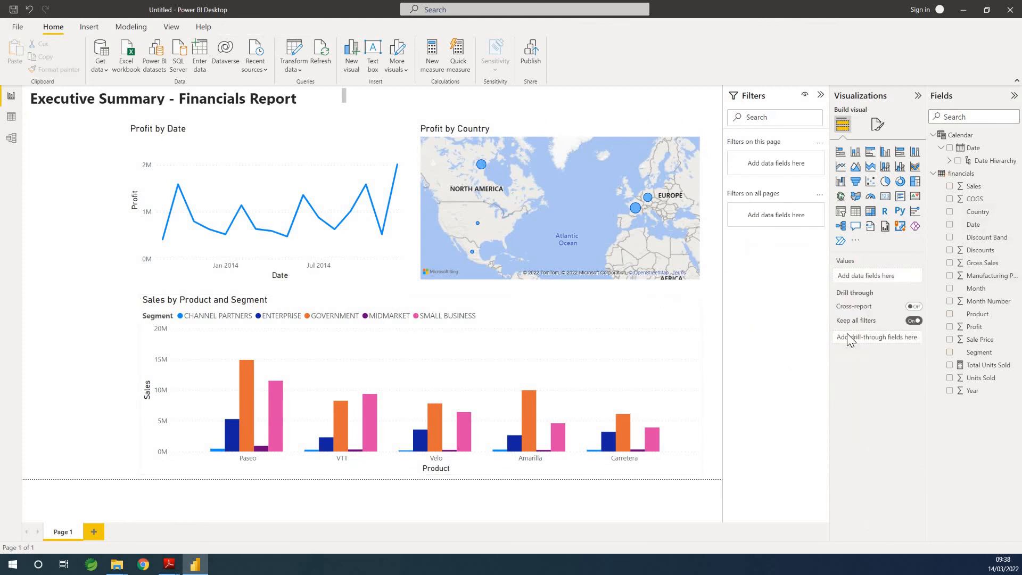
drag(974, 228, 69, 137)
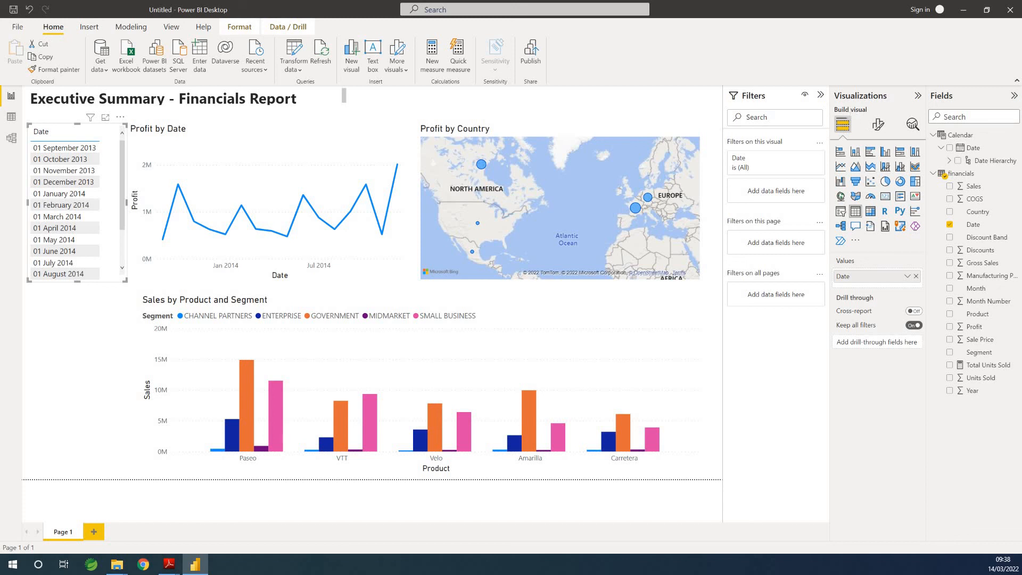
click(840, 213)
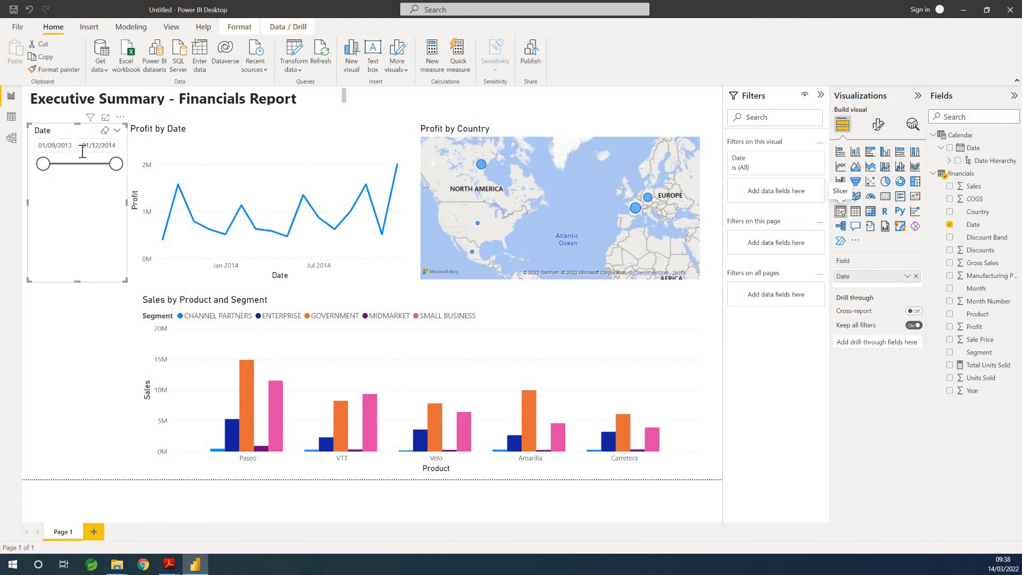
click(118, 135)
click(133, 196)
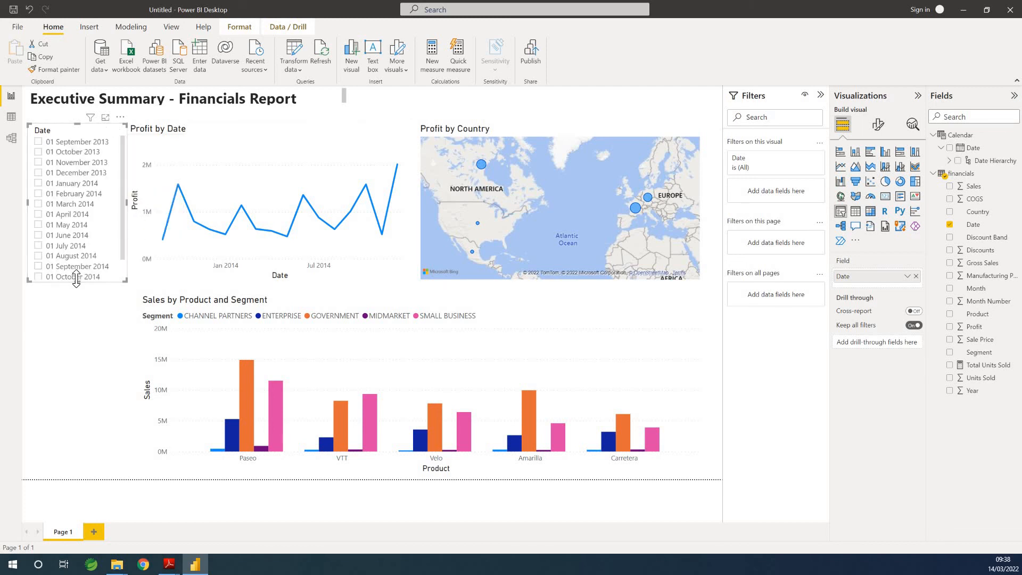
drag(77, 281, 95, 305)
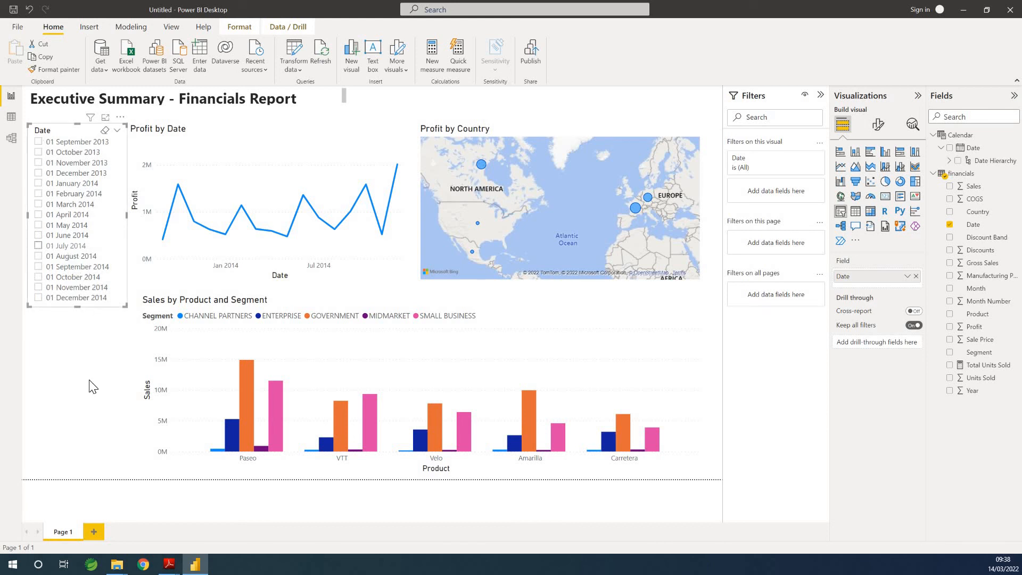
Add a slicer of the Calendar Date hierarchy below the Date slicer, and test it by expanding 2013 and filtering the report to 2014
click(80, 356)
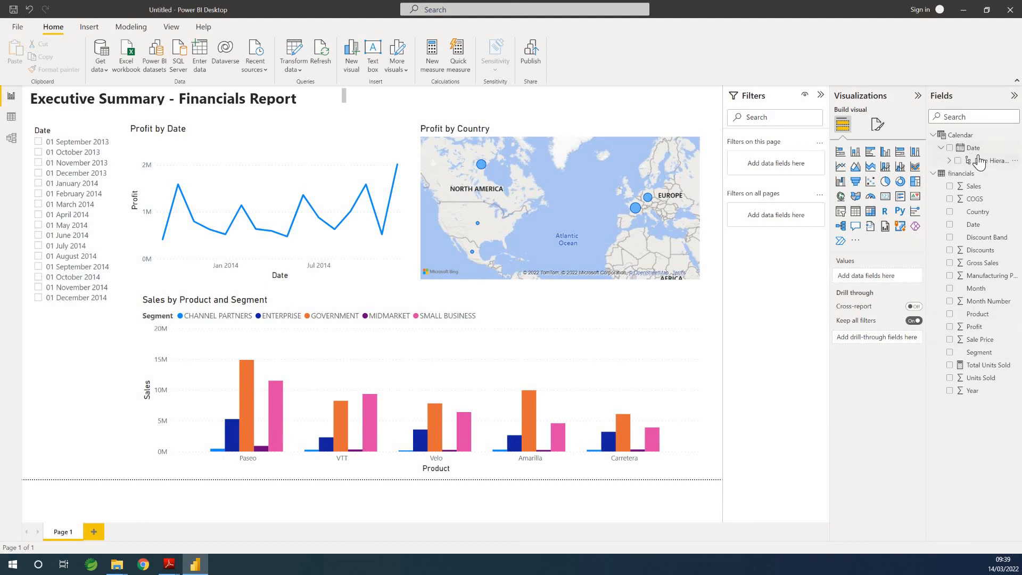
drag(975, 151, 76, 330)
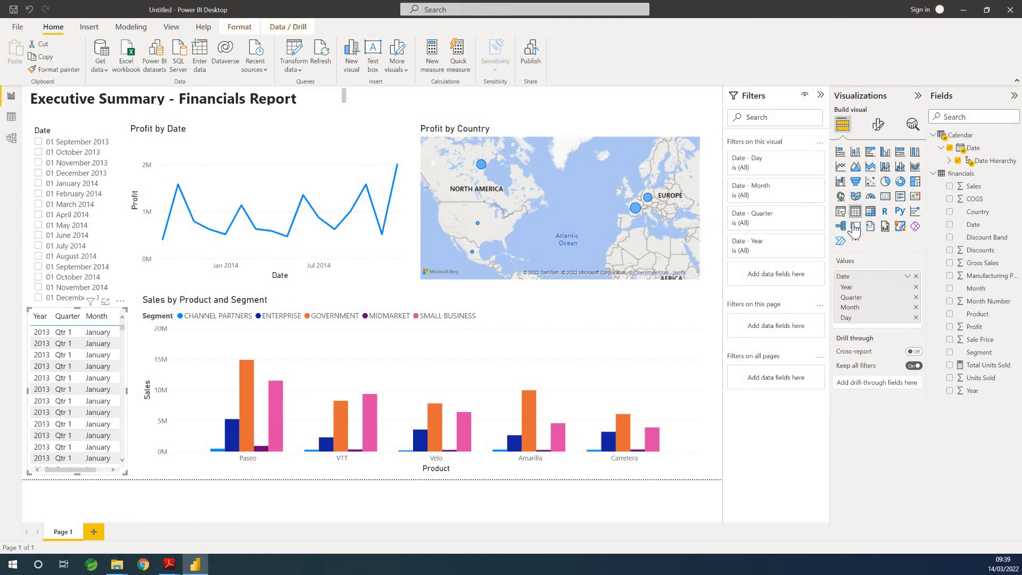
click(840, 211)
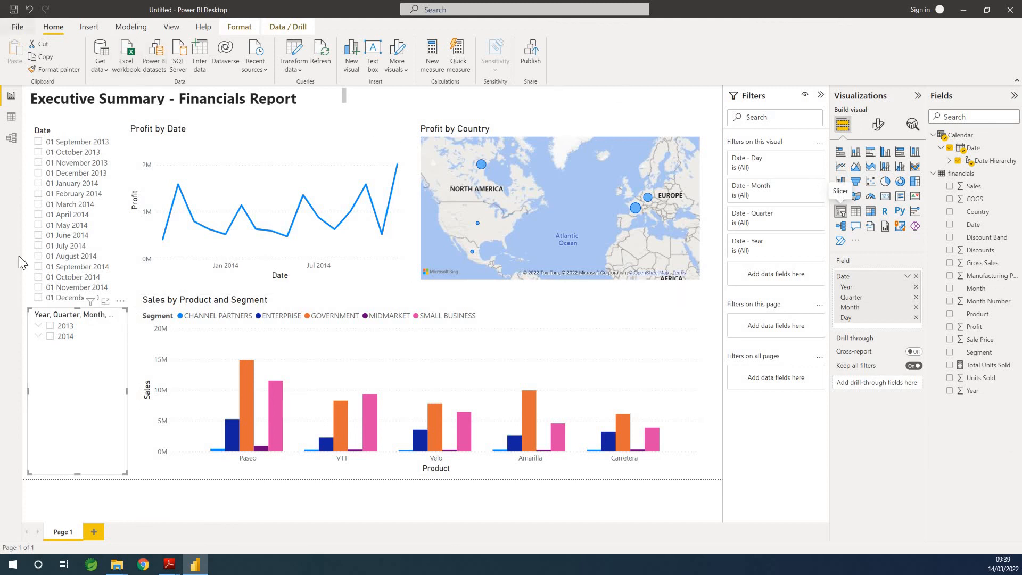
click(38, 327)
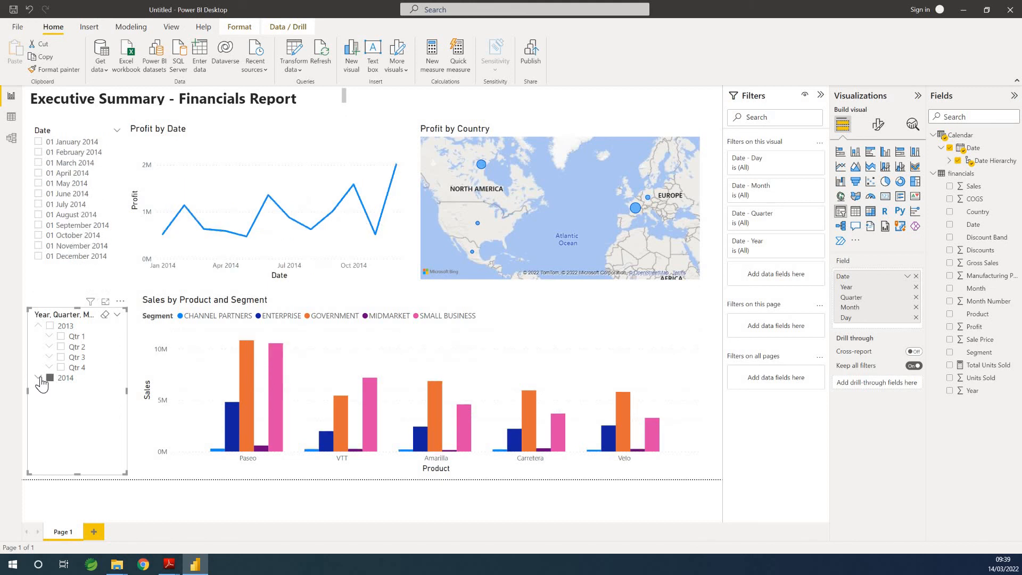
click(38, 326)
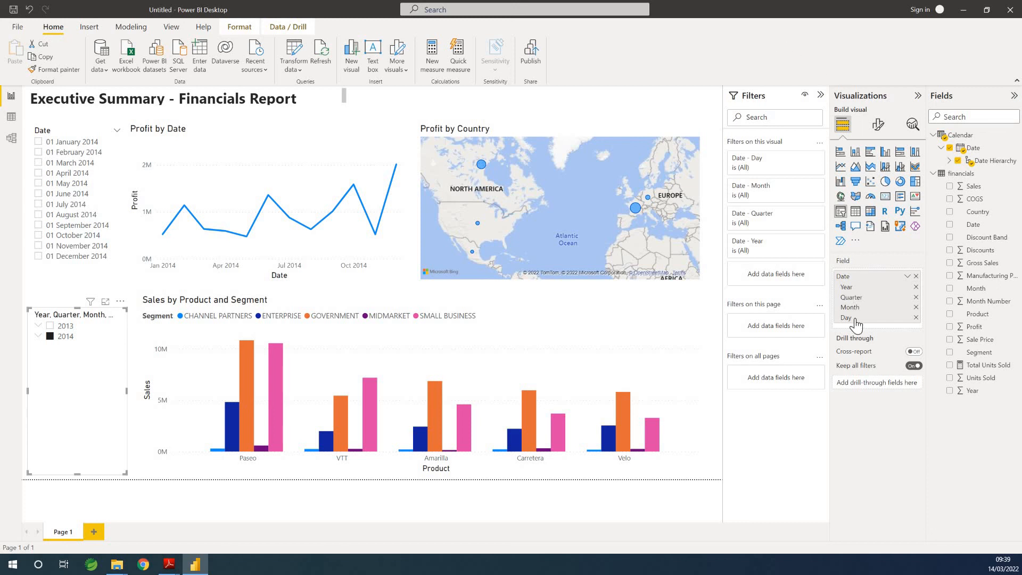
Remove the Quarter and Day levels from the Calendar hierarchy slicer, and expand 2013 into its months
click(915, 297)
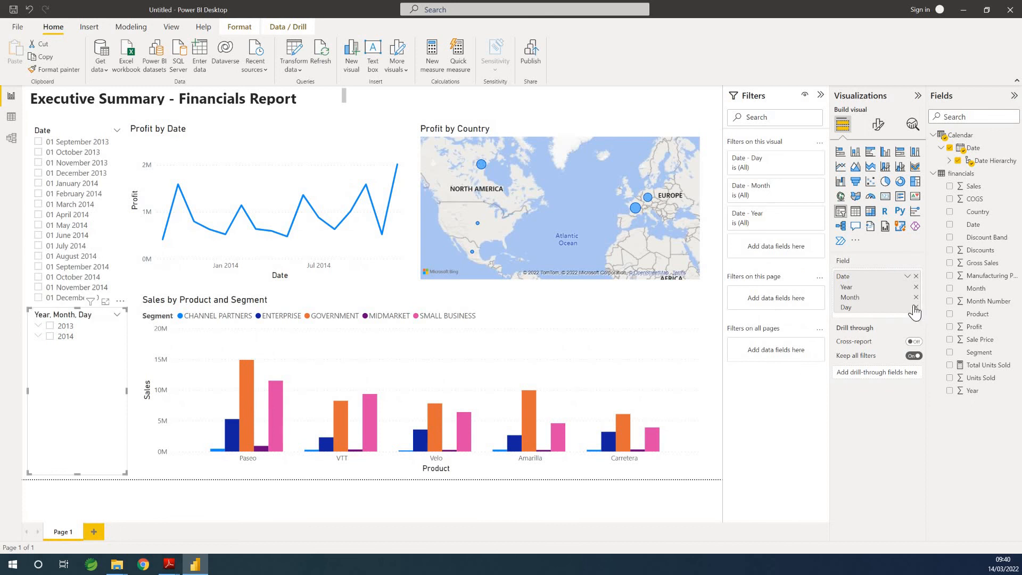
click(916, 307)
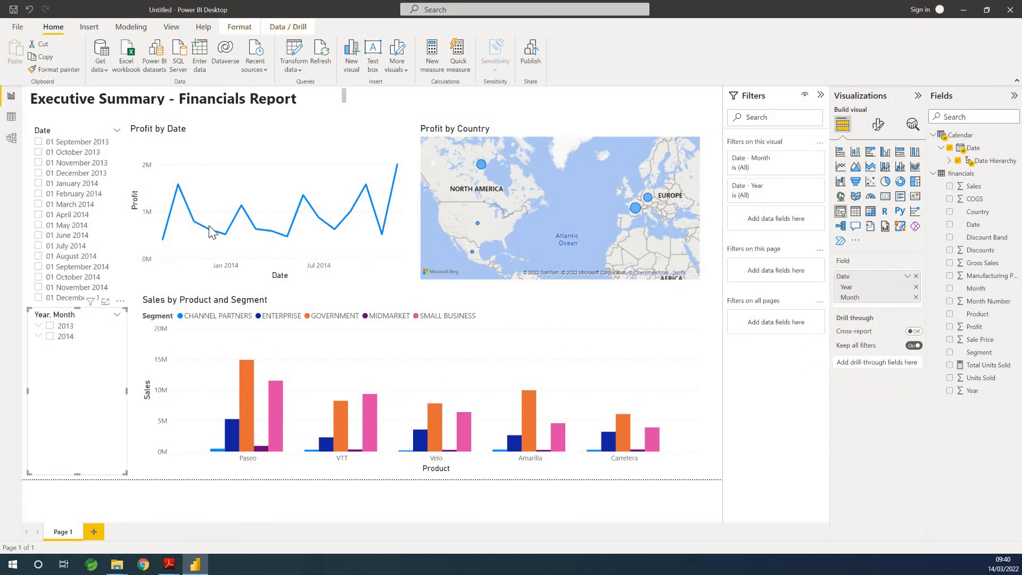
click(38, 325)
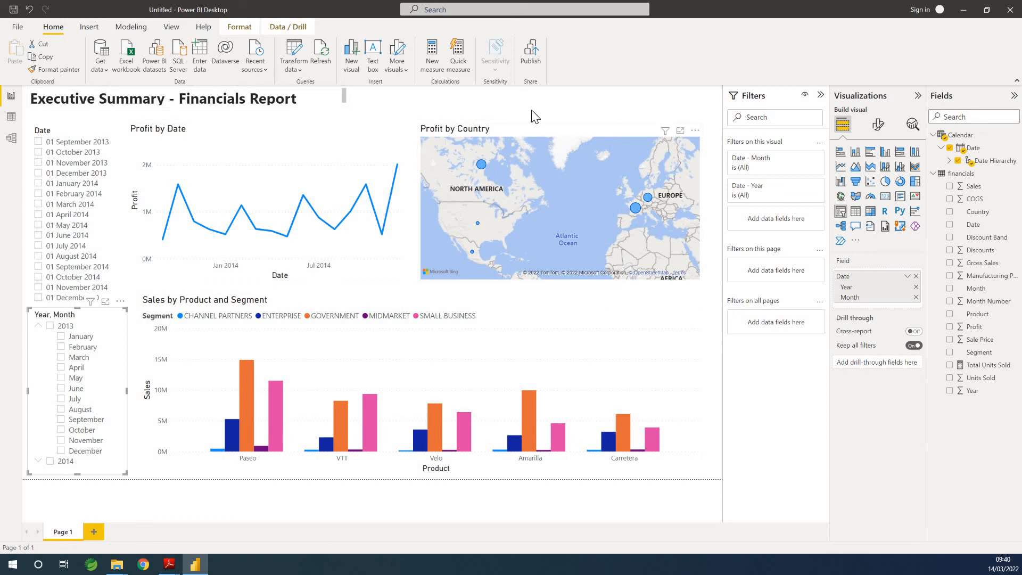
Turn on a shadow for the Profit by Country map, with the Outside offset and Center position
click(526, 124)
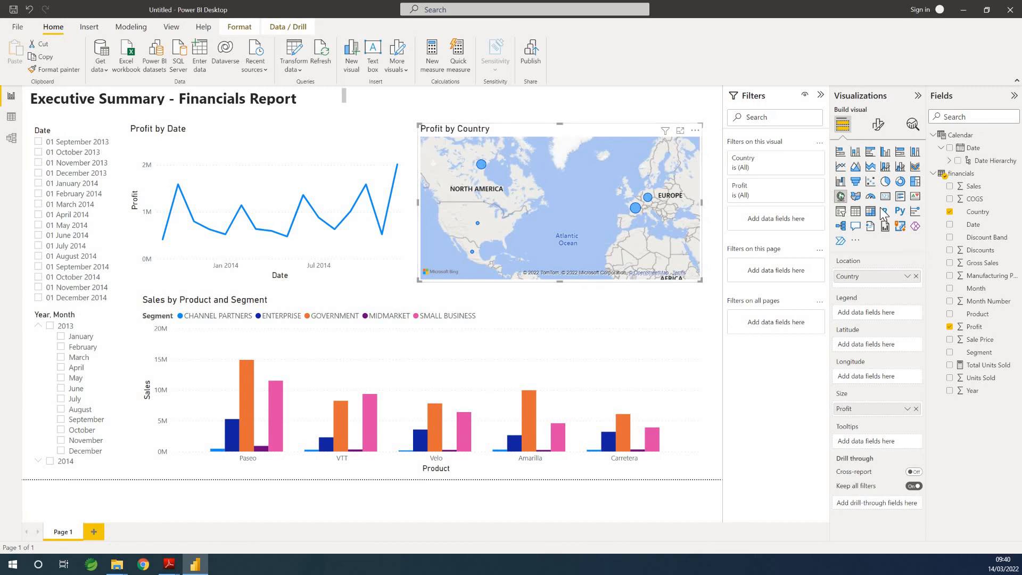
click(879, 126)
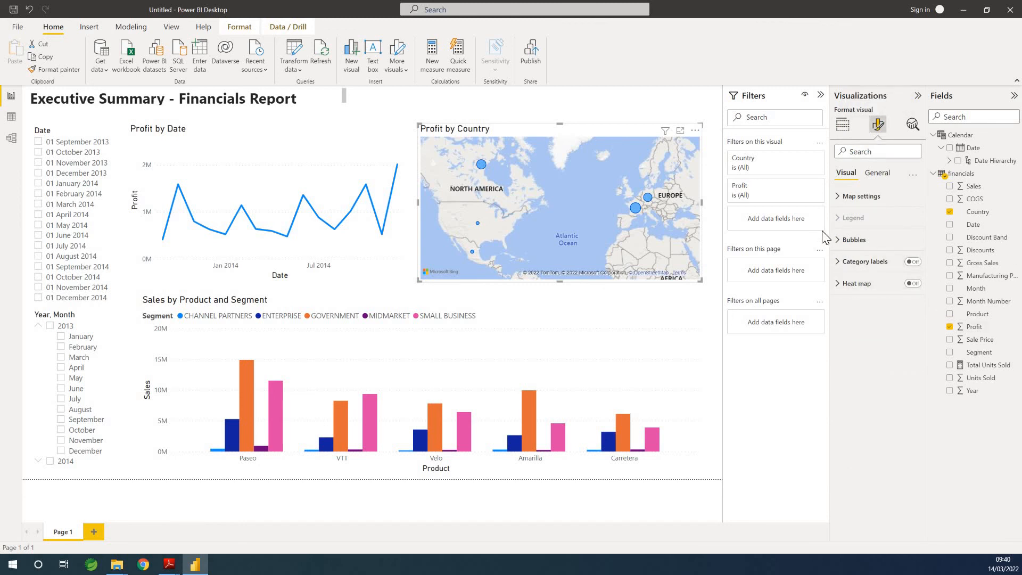
click(877, 173)
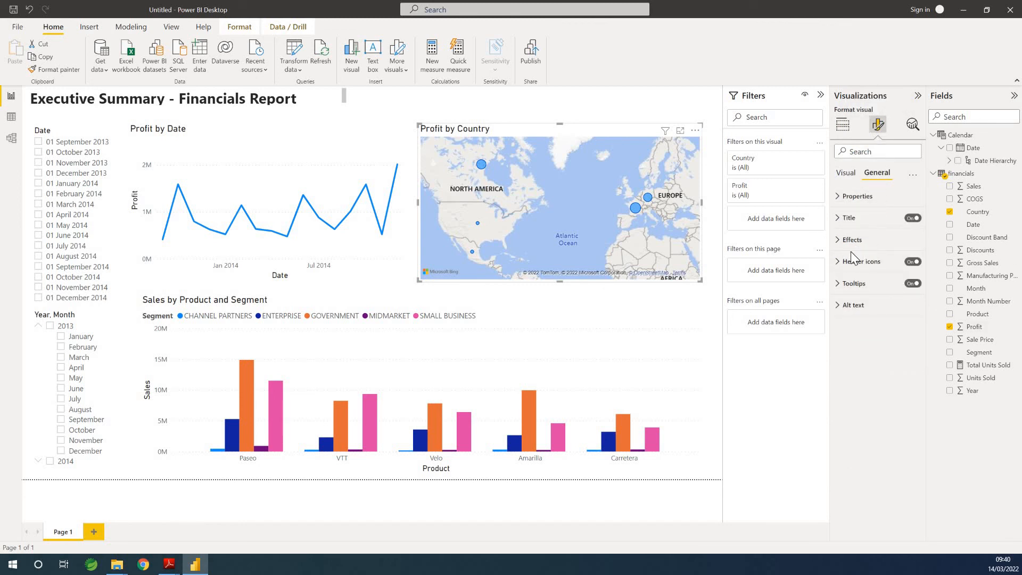
click(838, 241)
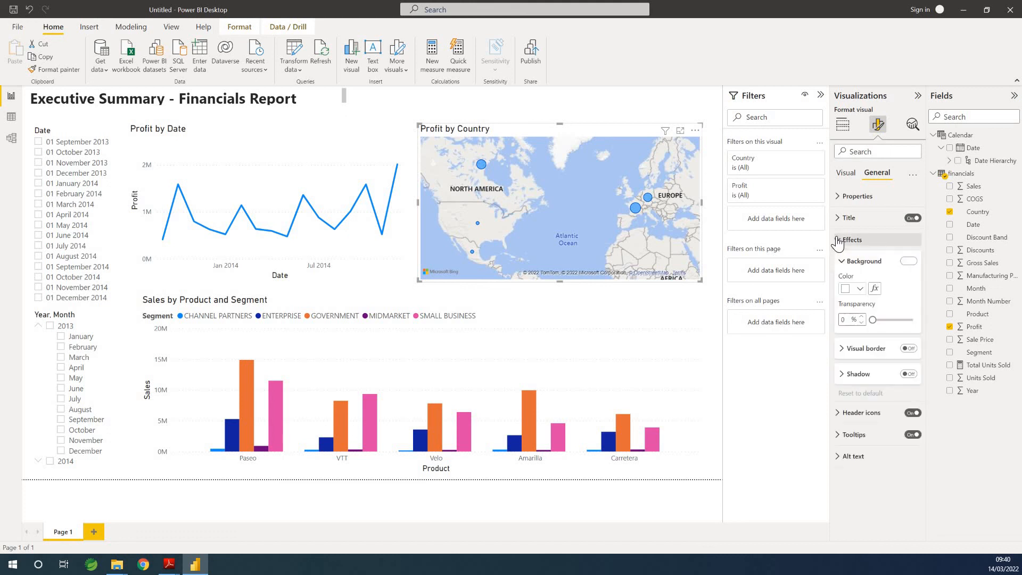
click(845, 375)
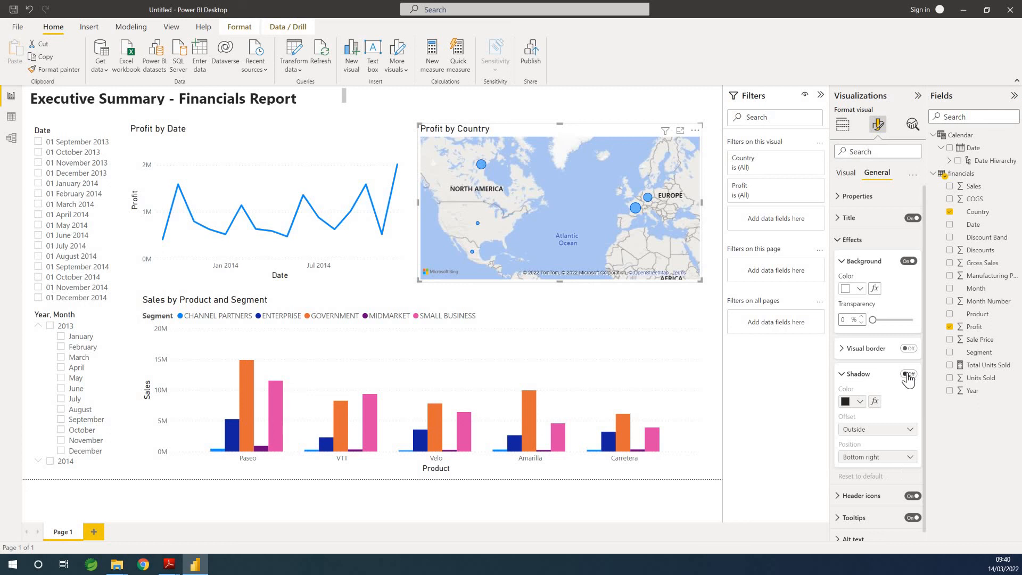
click(909, 375)
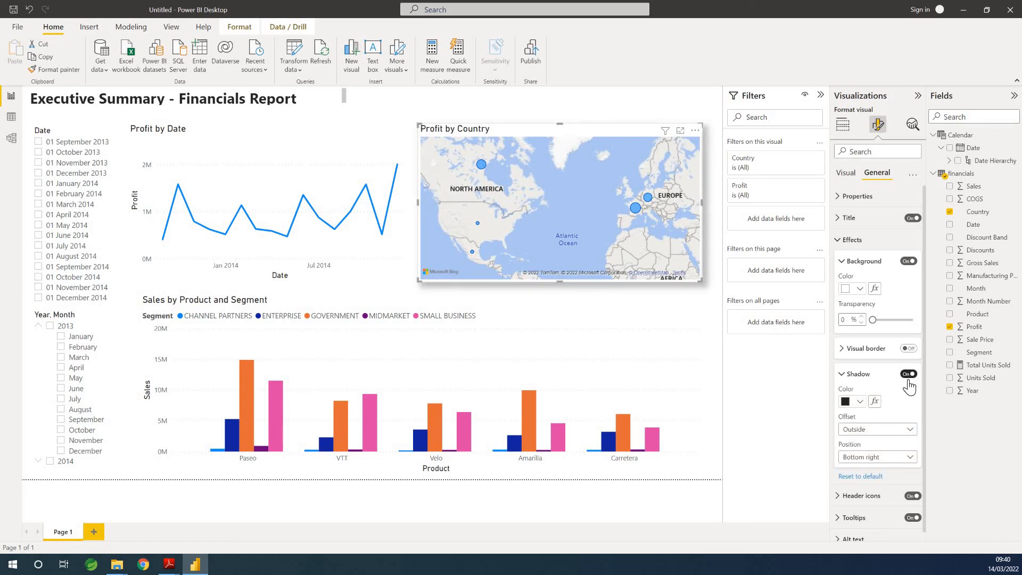
click(891, 430)
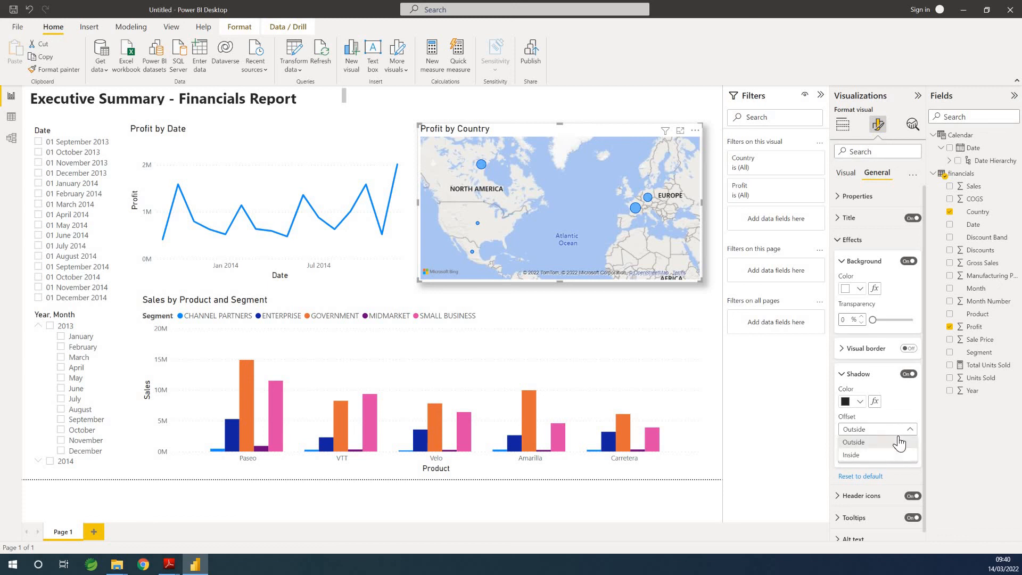
click(896, 442)
click(905, 458)
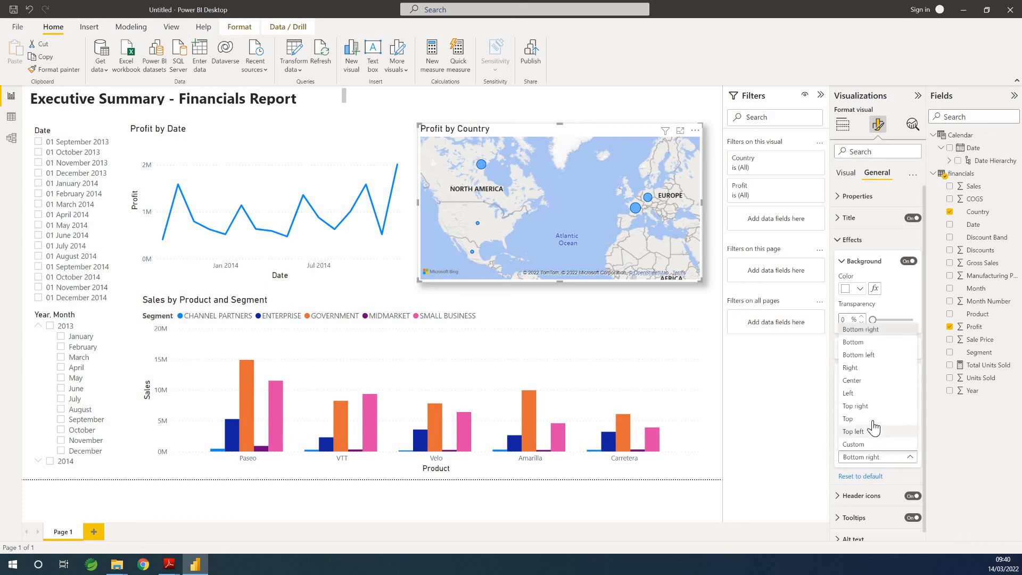
click(850, 381)
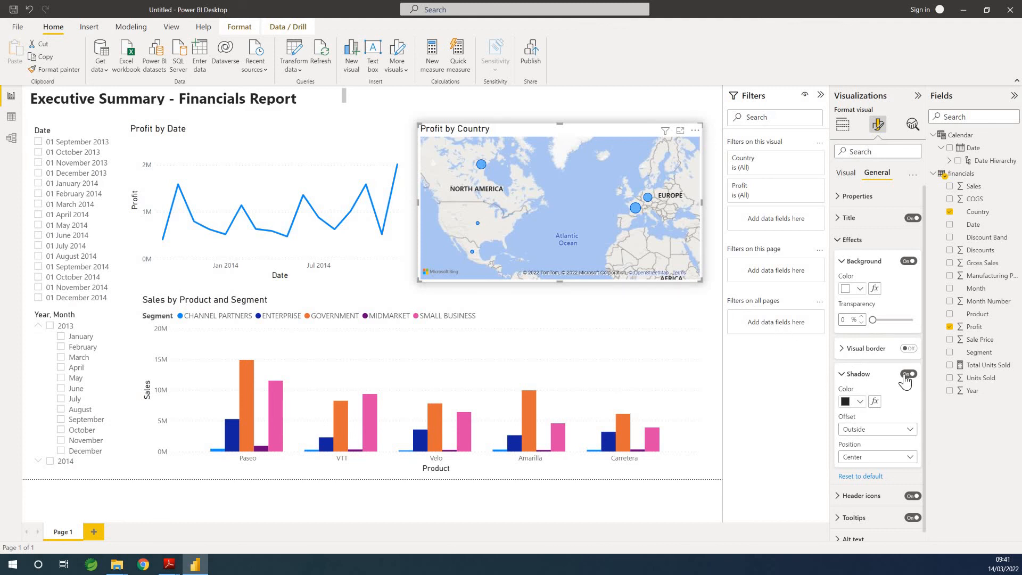
Turn on a shadow for the Profit by Date line chart, with its position set to Center
click(392, 269)
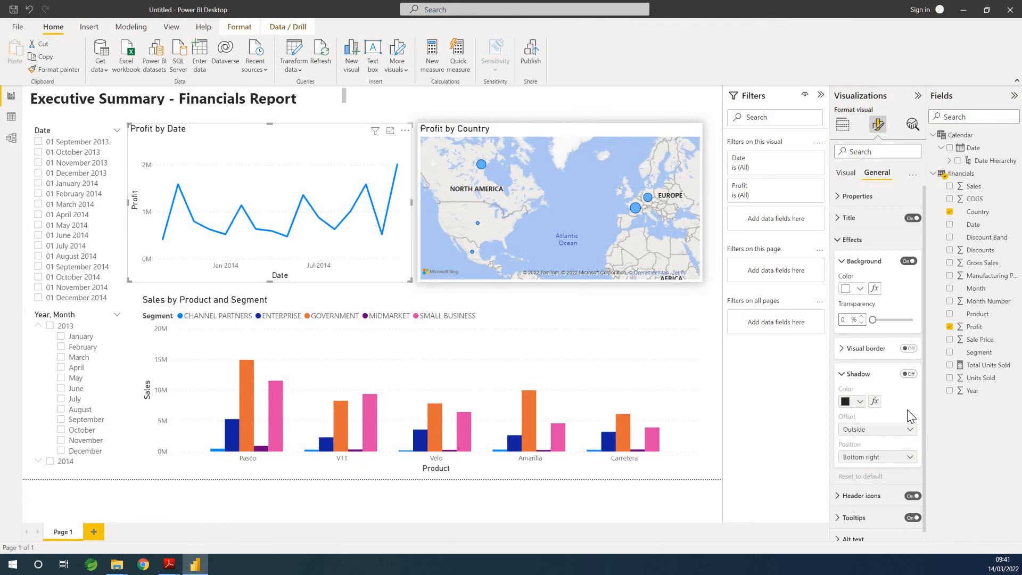
click(905, 374)
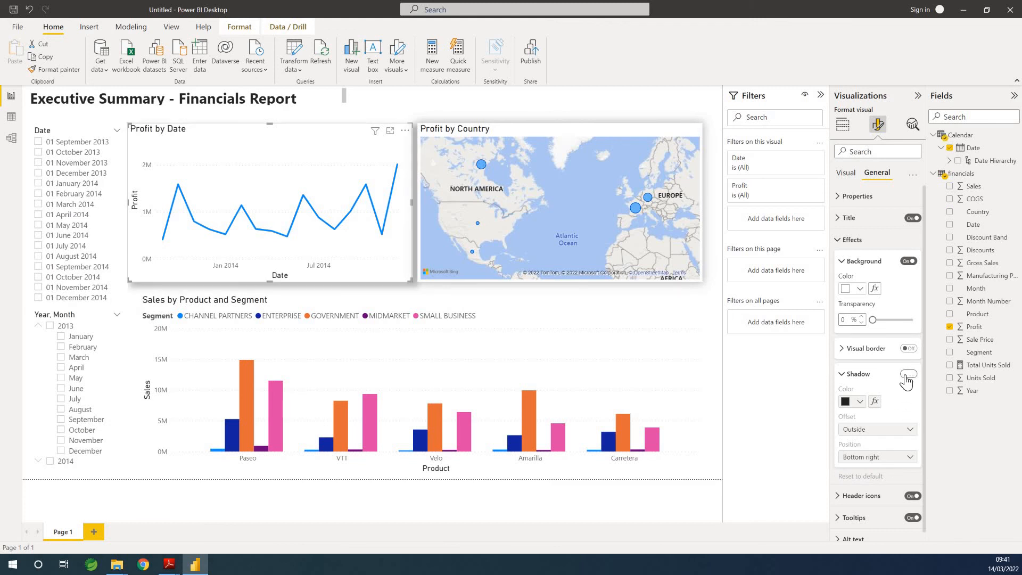
click(904, 458)
click(867, 383)
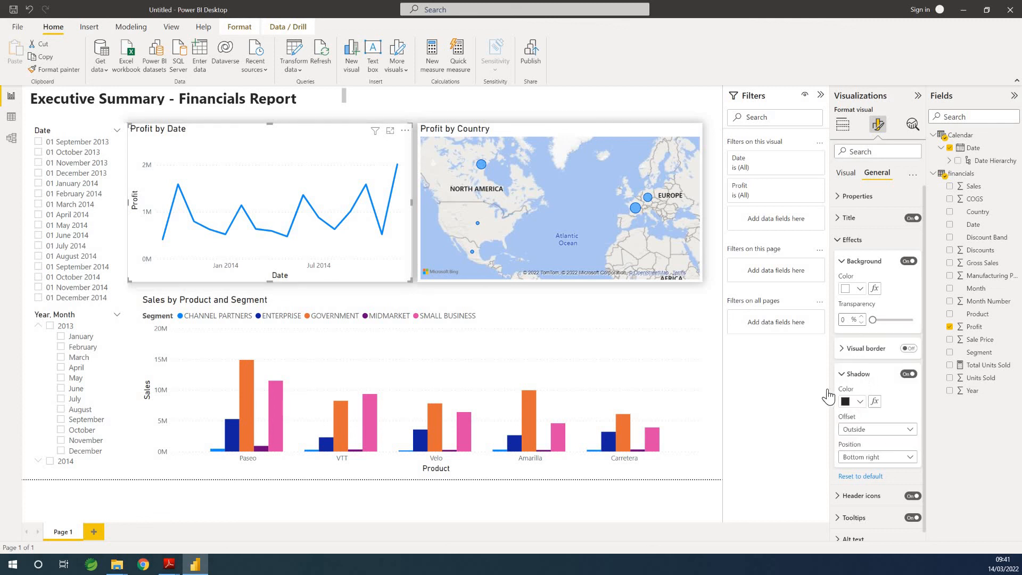
Turn on a shadow for the Sales by Product and Segment chart, with its position set to Center
click(663, 341)
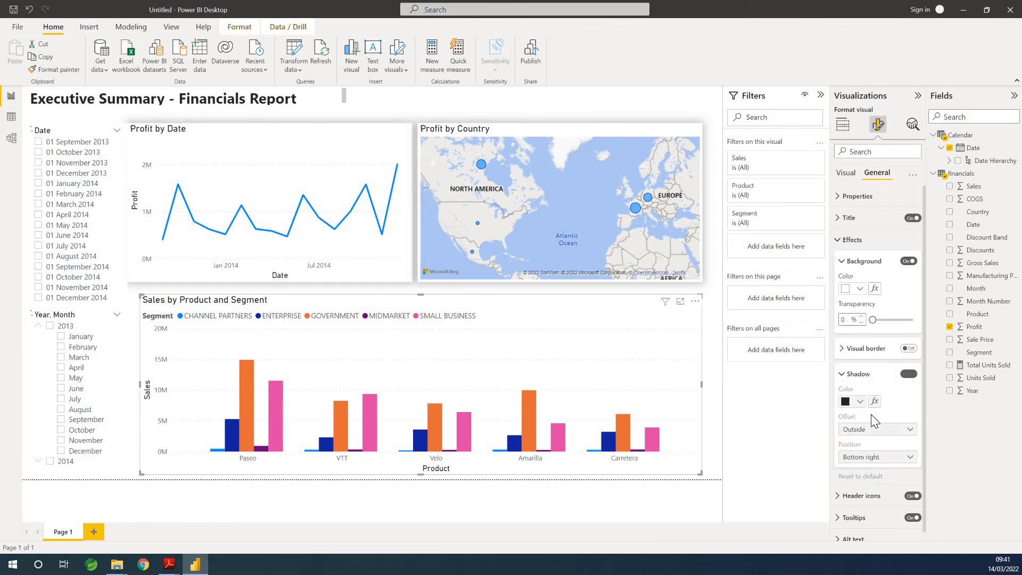
click(908, 374)
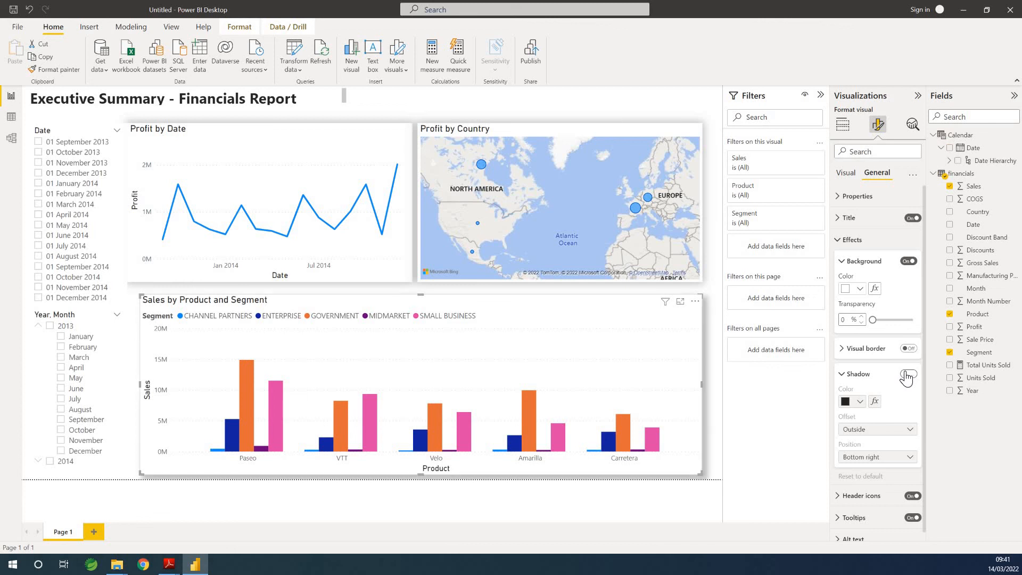
click(903, 457)
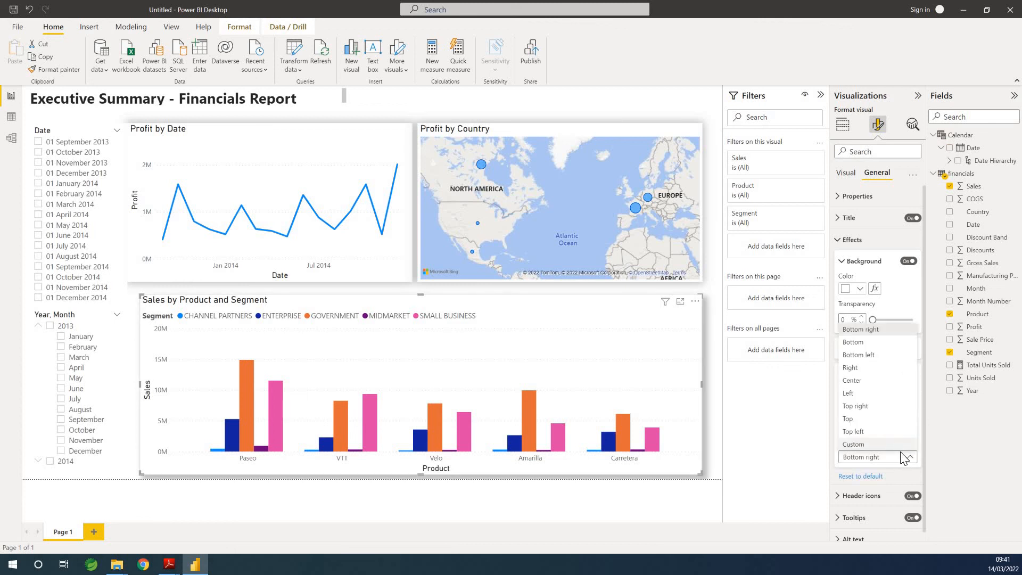
click(867, 380)
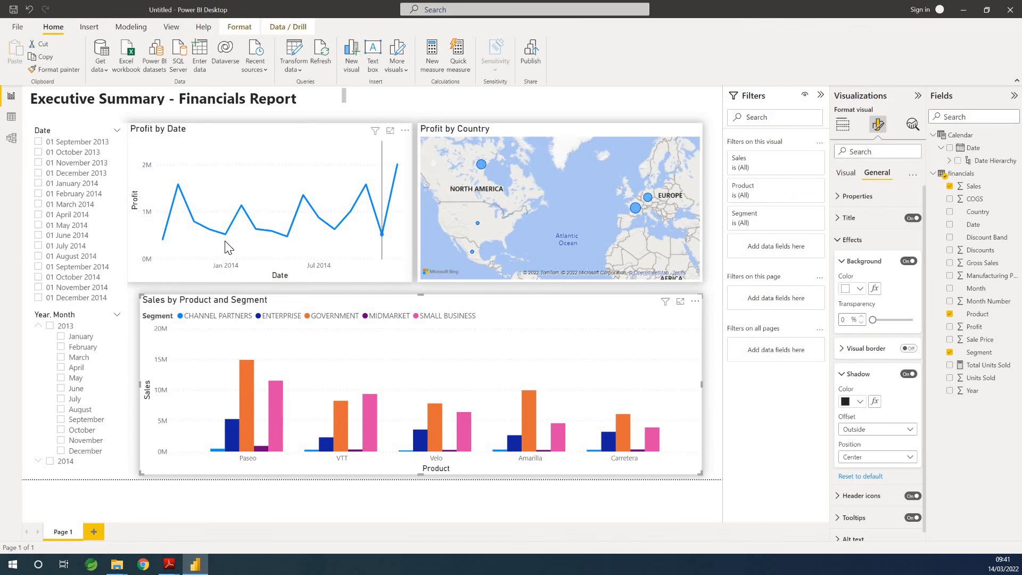
Turn on a visual border for both the Date and the Year, Month slicers, leaving no date or month selected
click(109, 238)
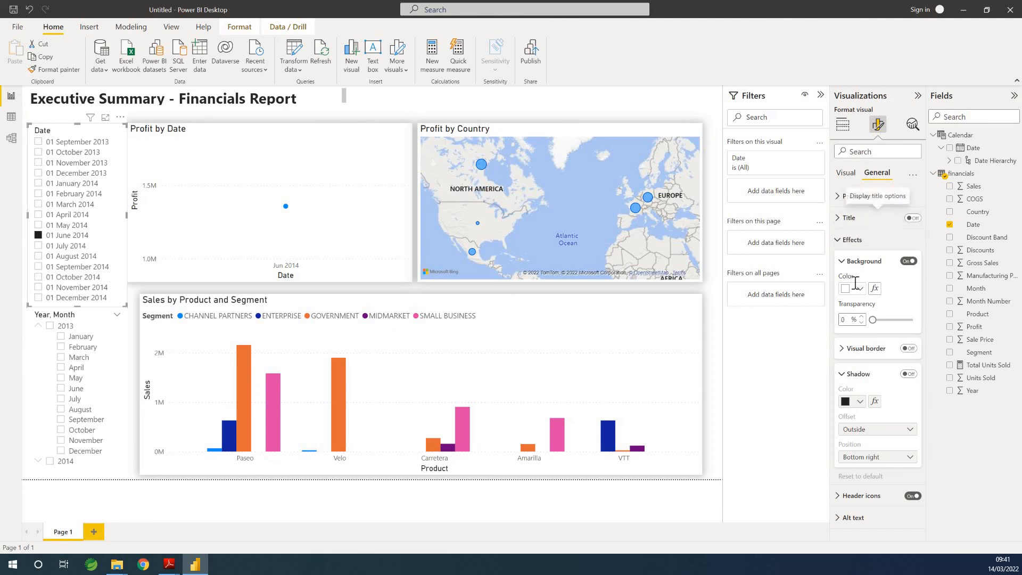
click(909, 349)
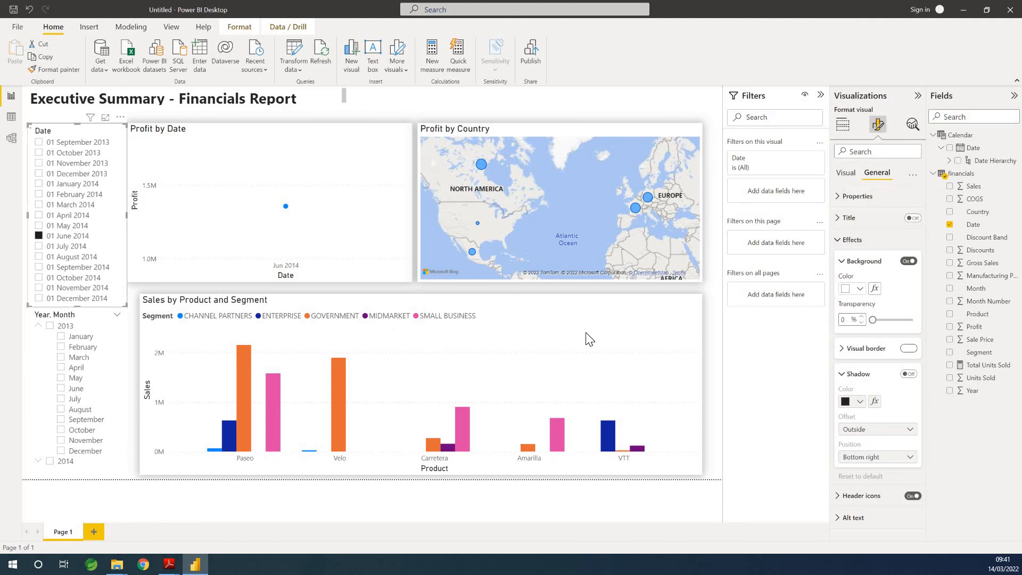
click(110, 339)
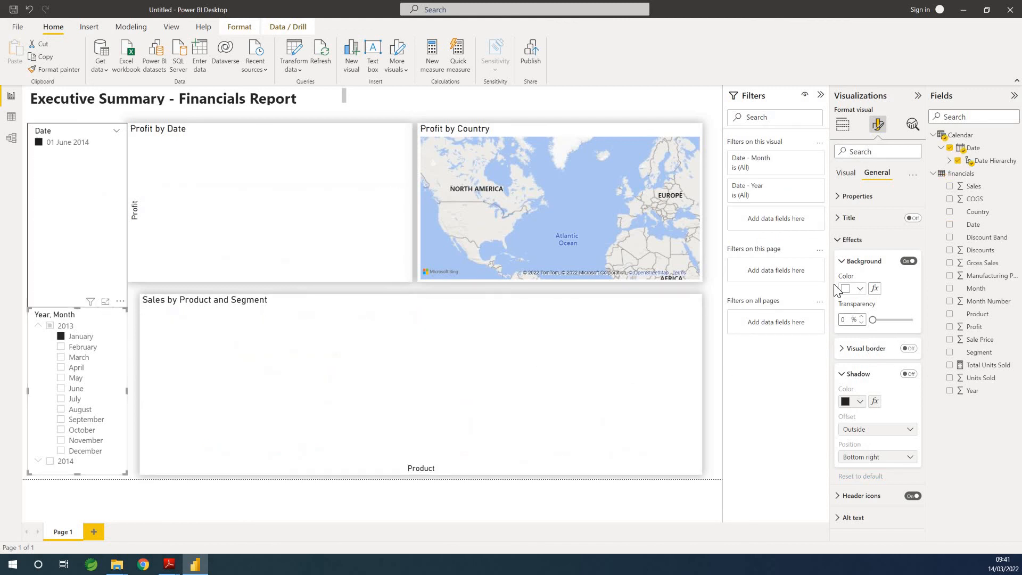
click(908, 350)
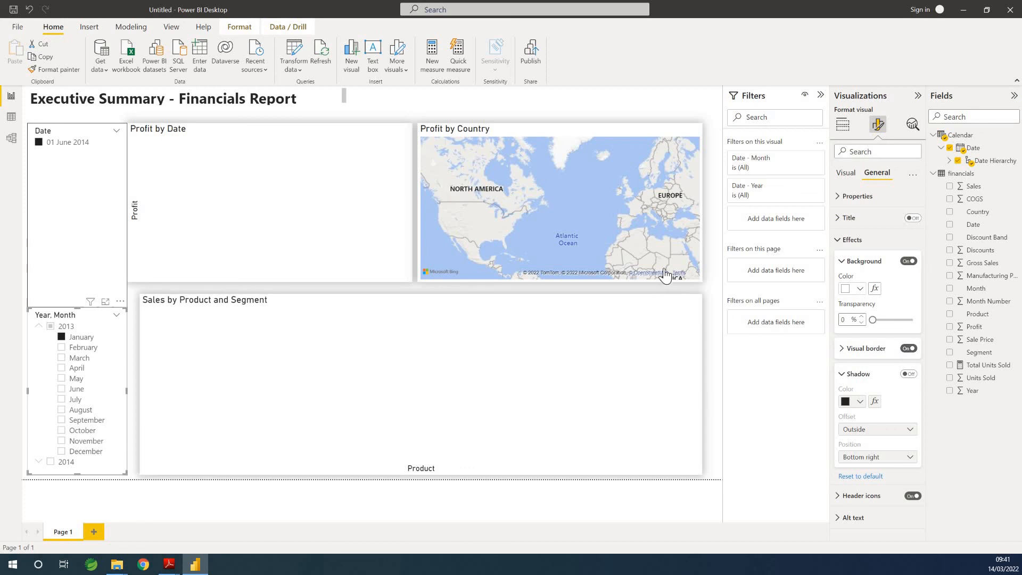
click(61, 336)
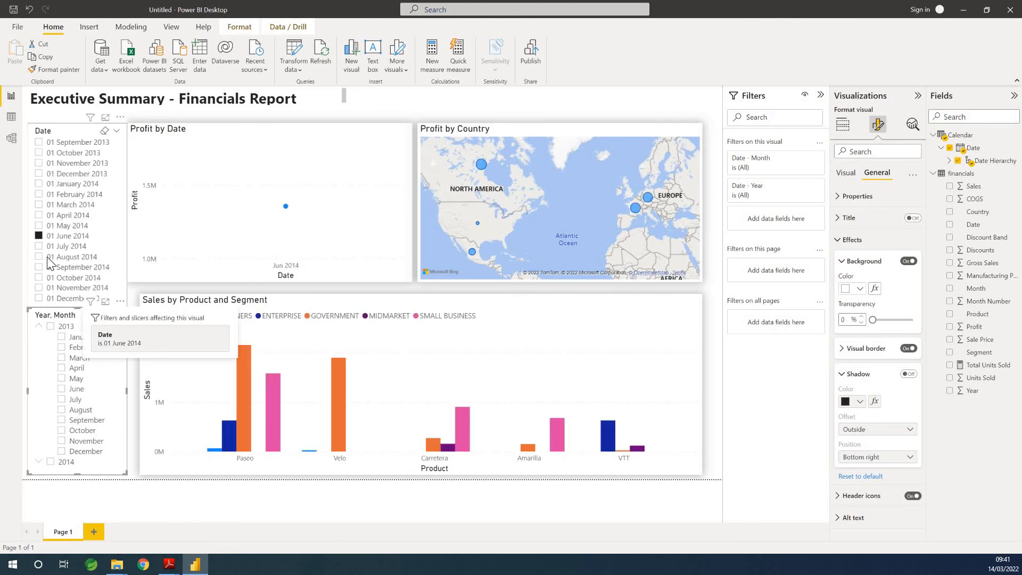
click(39, 236)
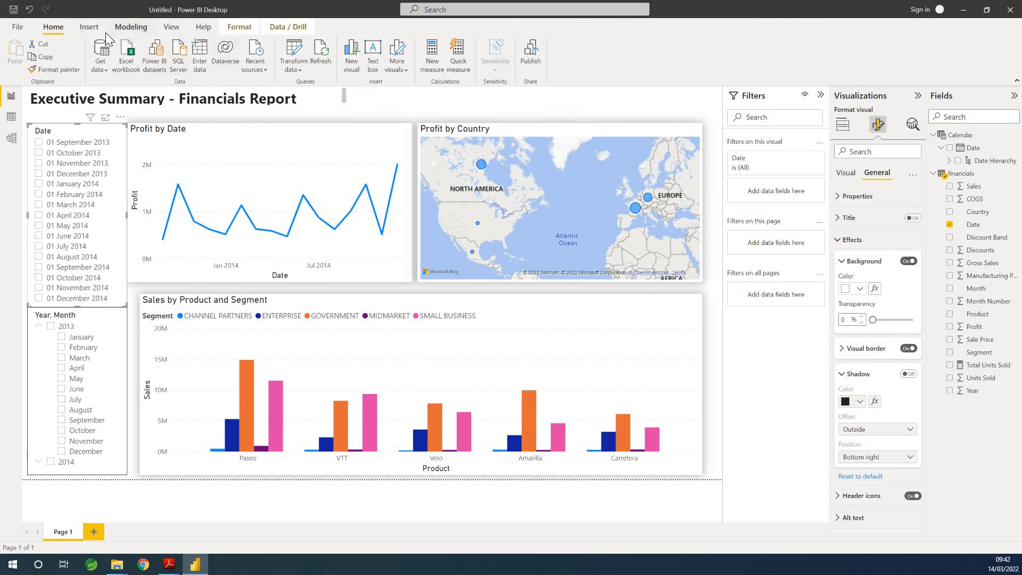
click(239, 27)
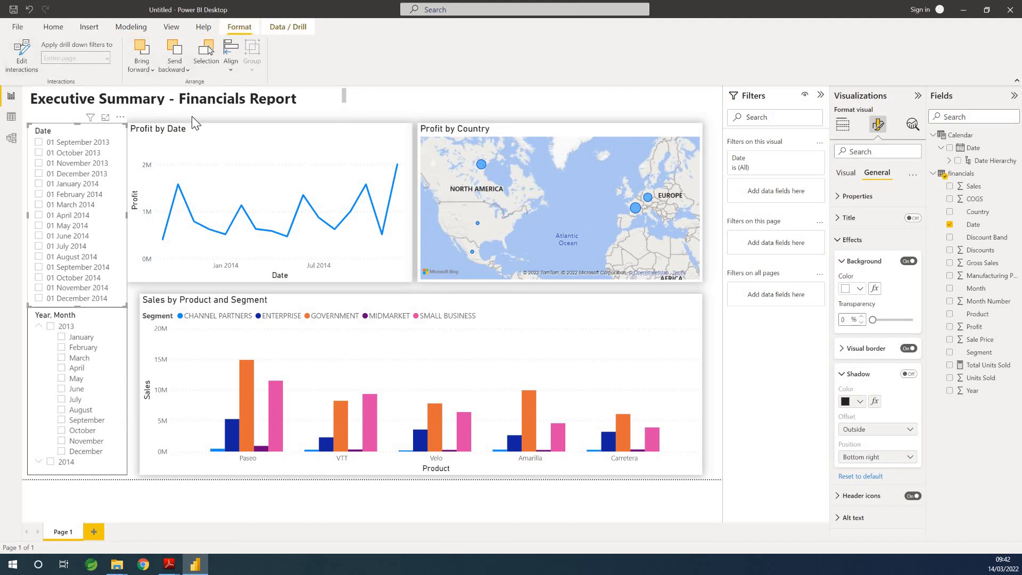
click(133, 289)
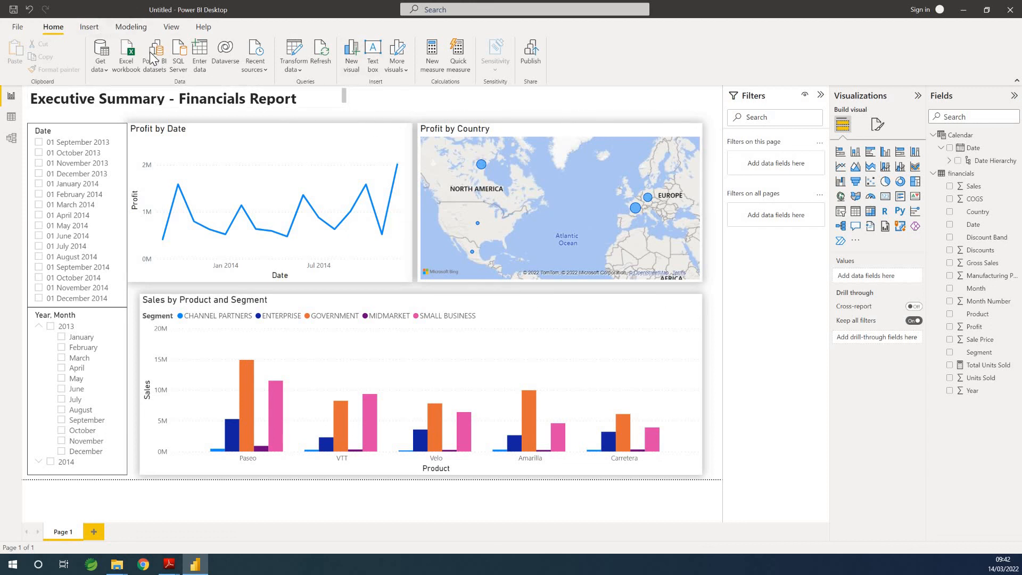
click(98, 24)
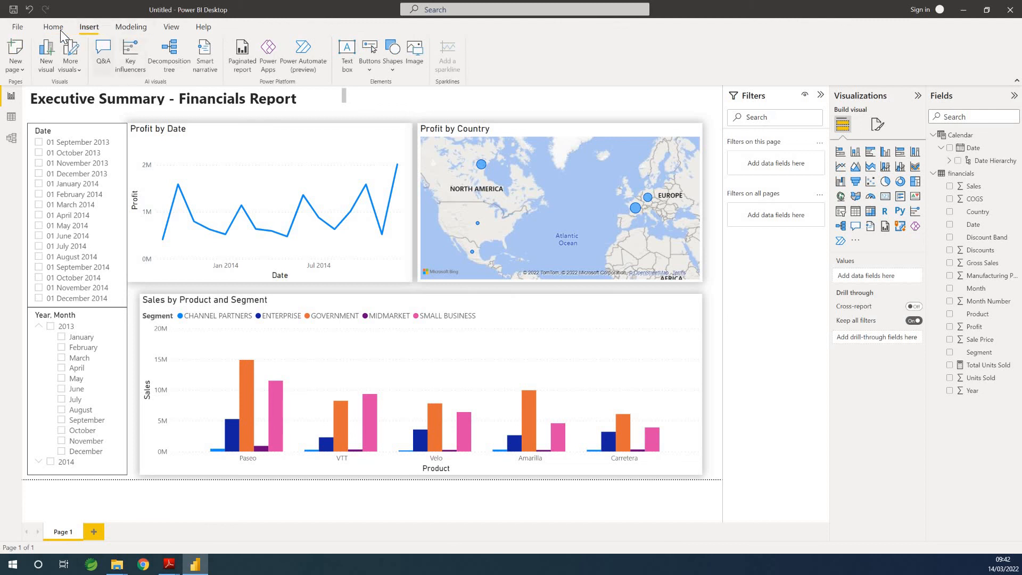
click(78, 68)
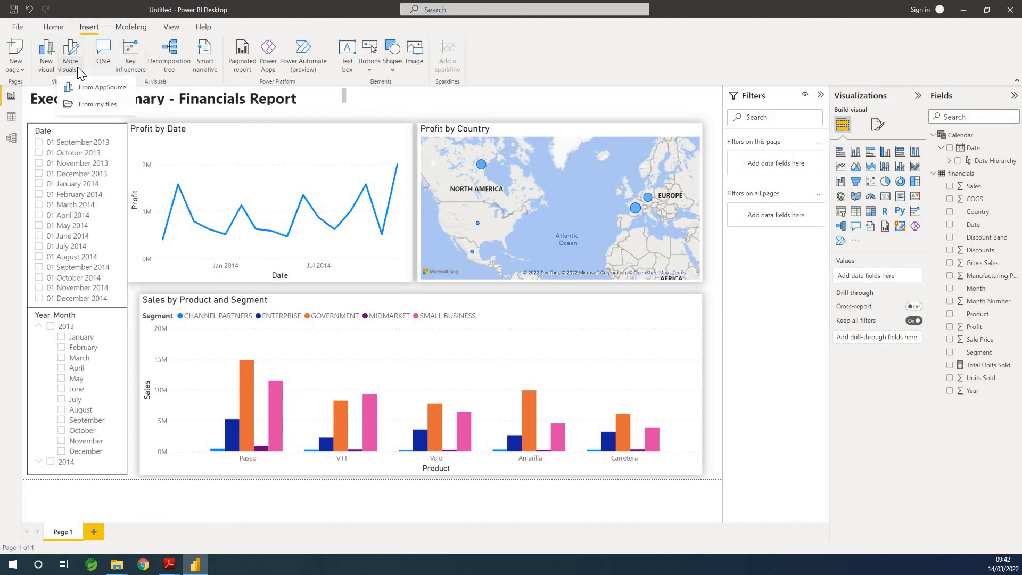
click(58, 23)
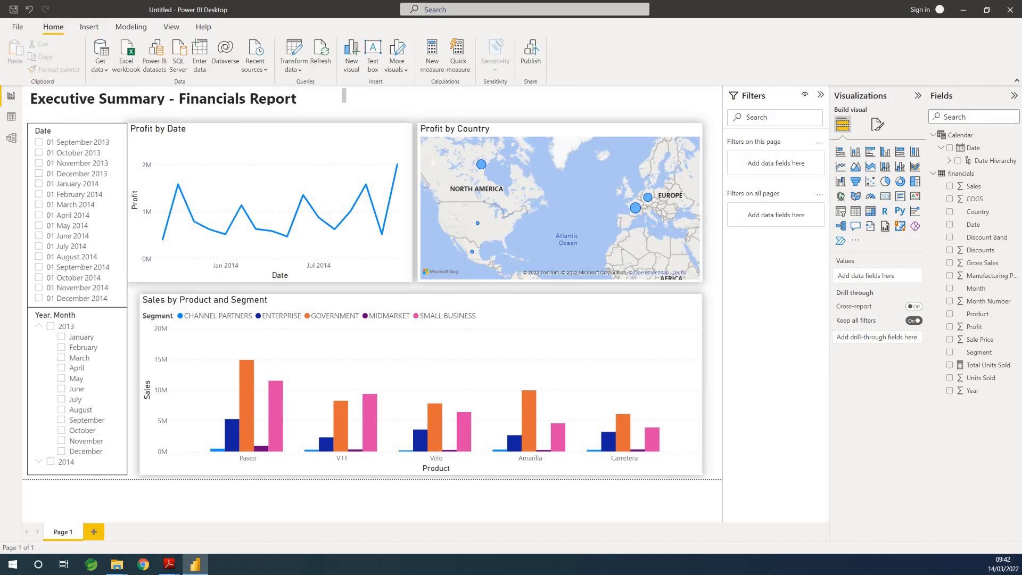
click(176, 23)
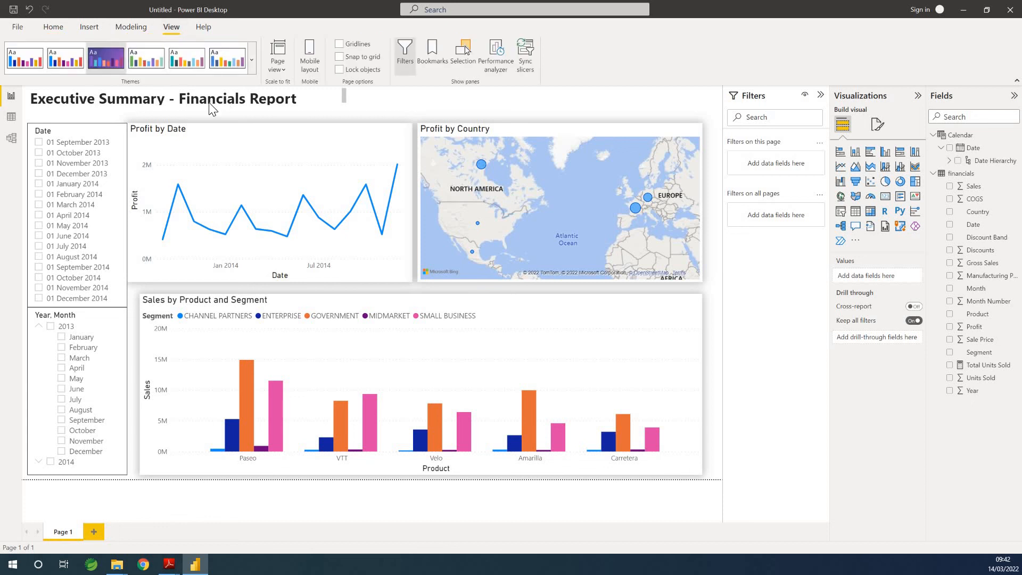
click(252, 59)
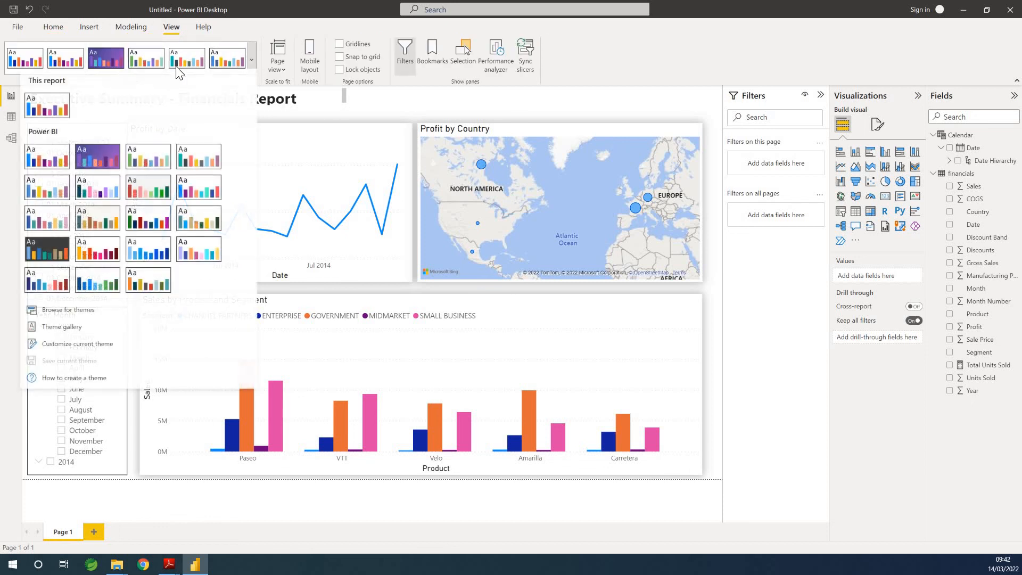
click(245, 125)
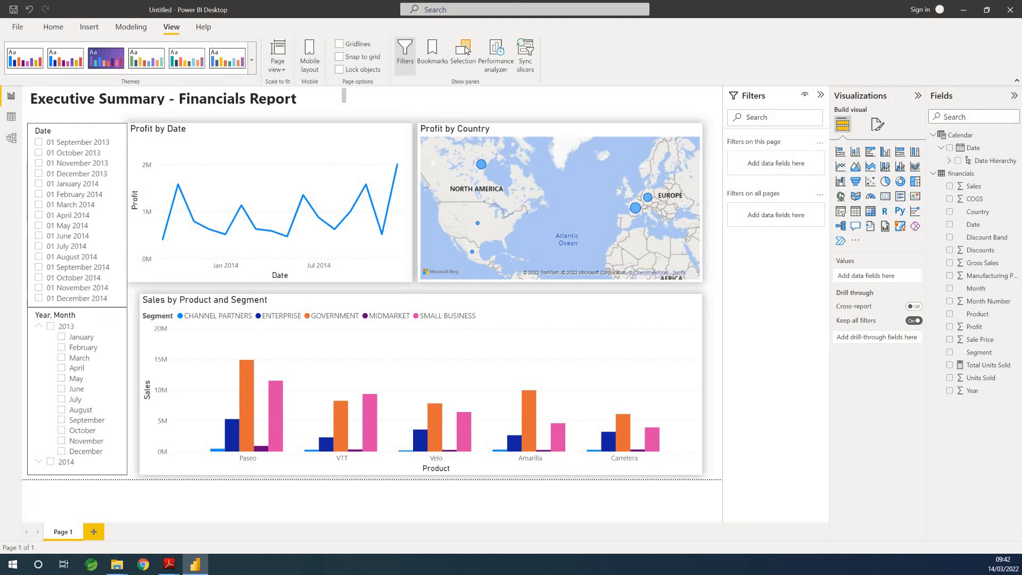
Try turning the header icons off and back on for the Sales by Product and Segment chart
click(536, 314)
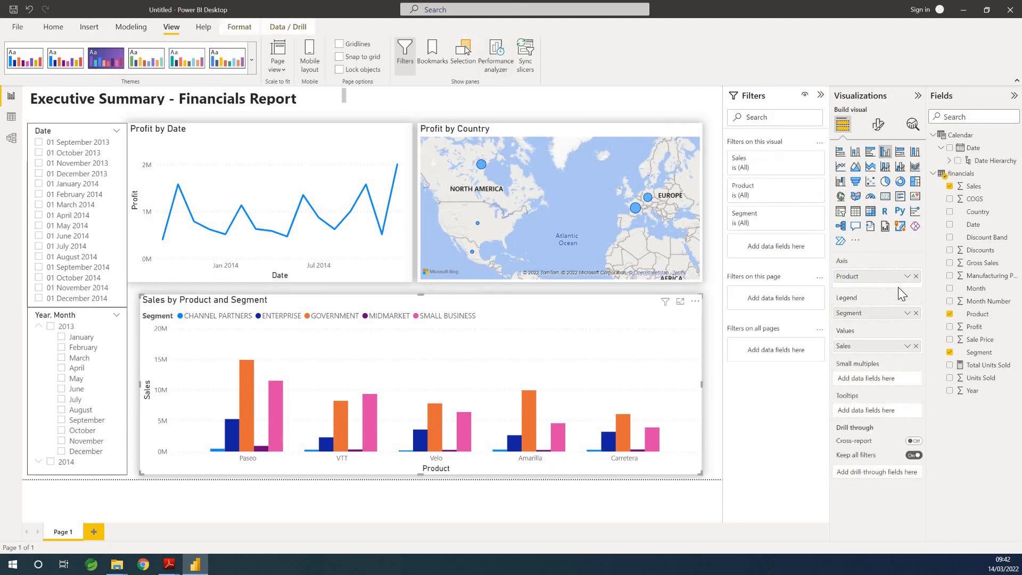
click(878, 125)
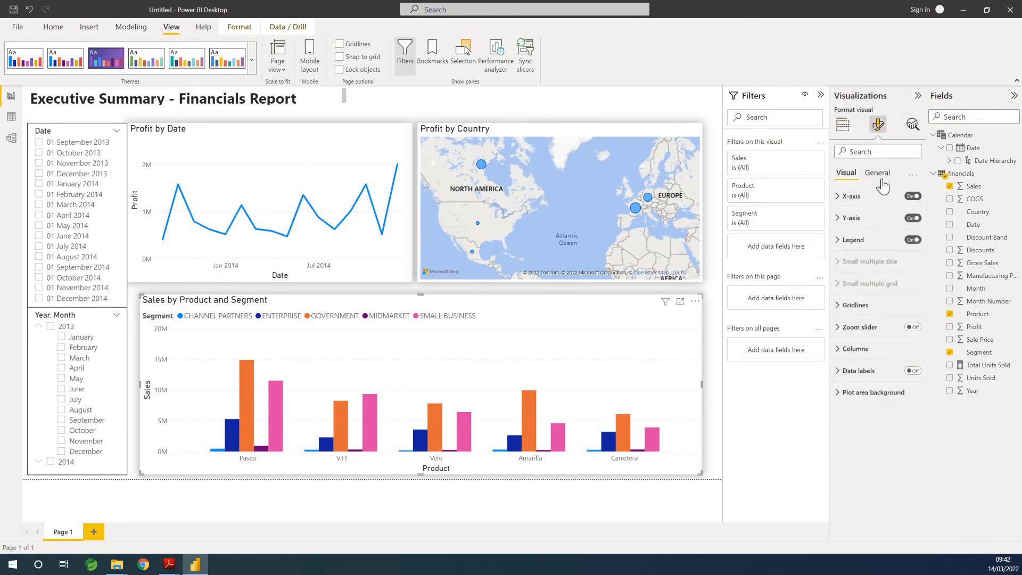
click(880, 177)
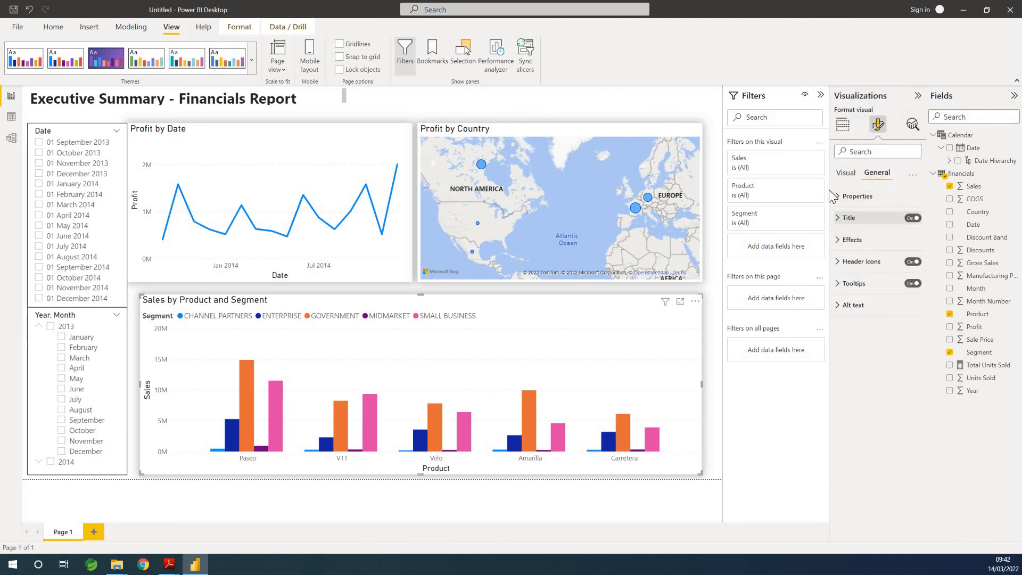
click(840, 244)
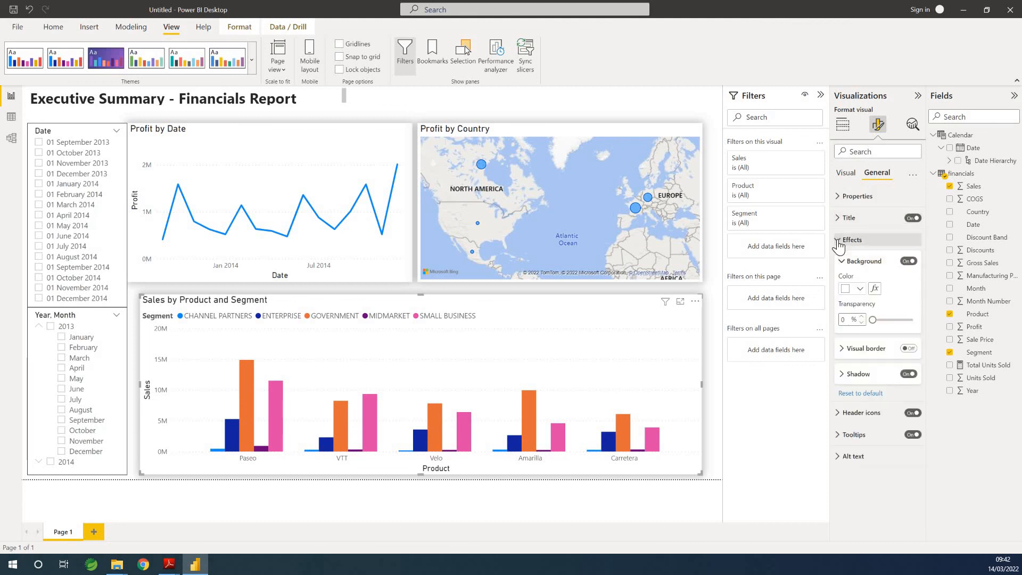
click(839, 244)
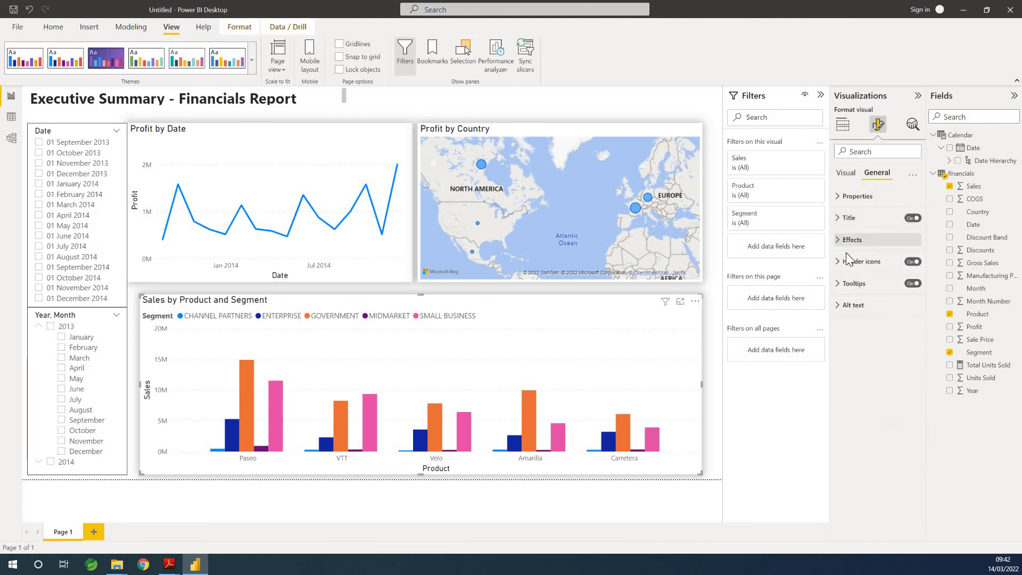
click(911, 262)
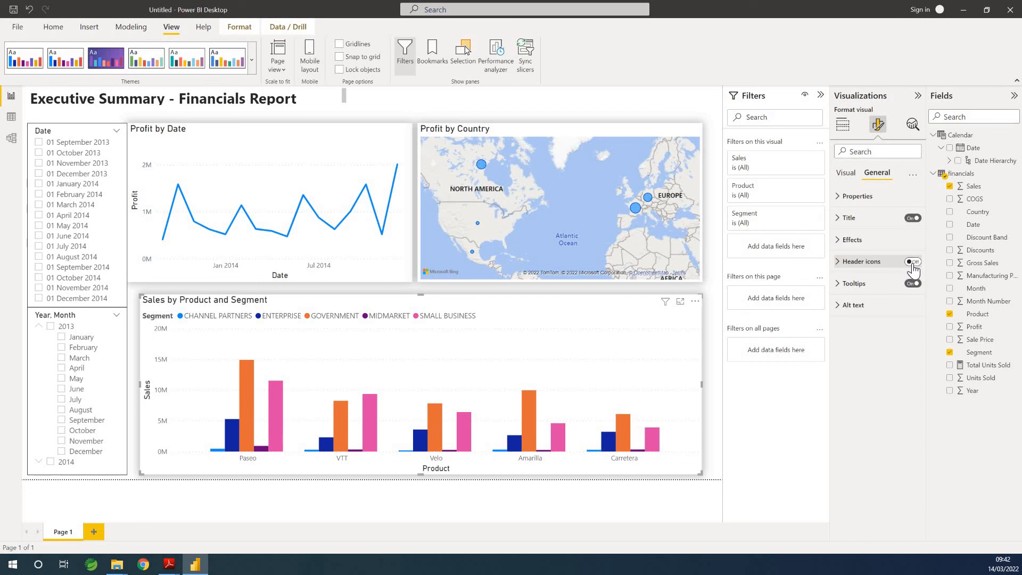
click(913, 264)
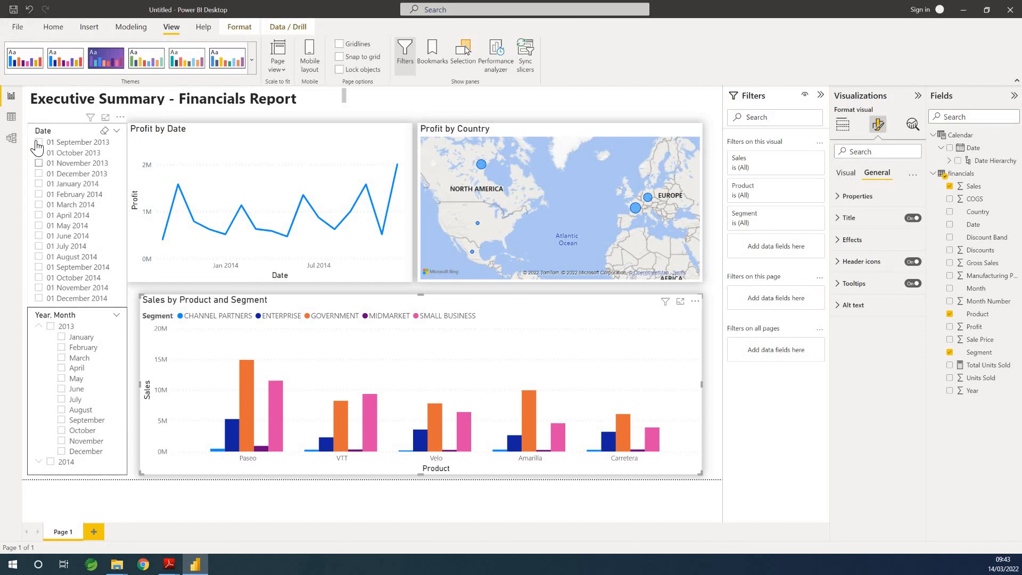
Test the Year, Month slicer by filtering the report to 2013, and filter it to 2014 instead
click(51, 328)
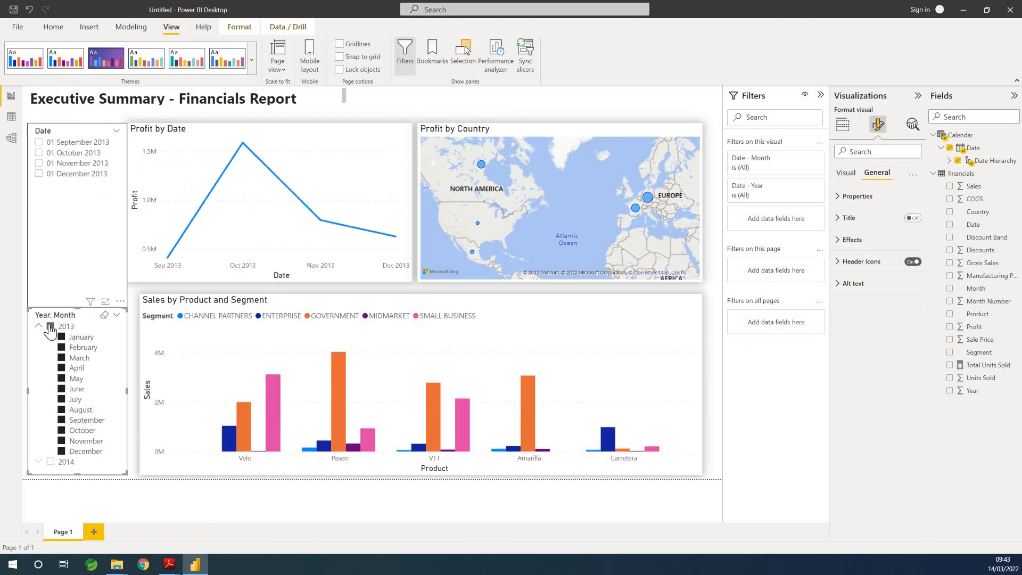
click(51, 327)
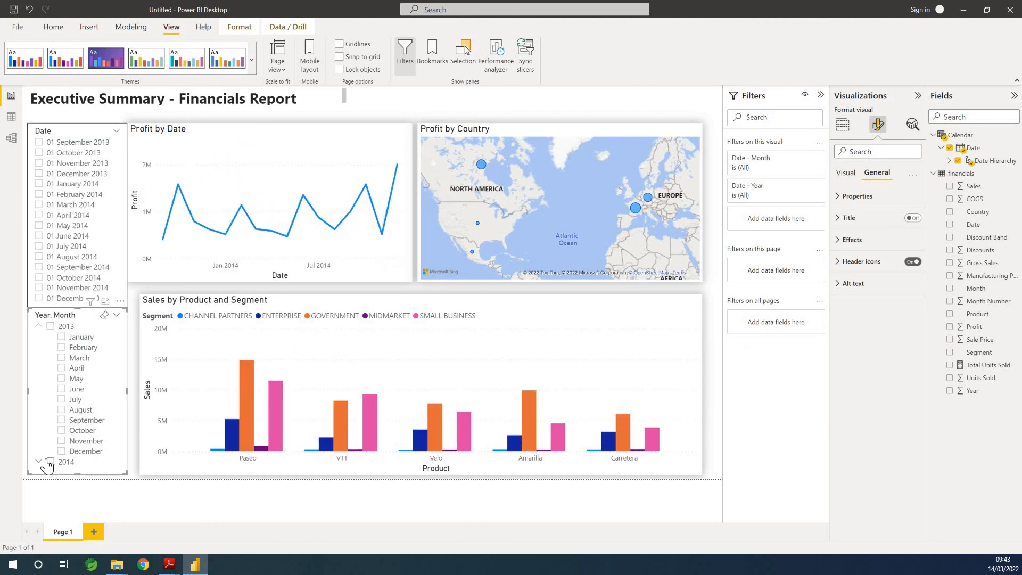
click(48, 463)
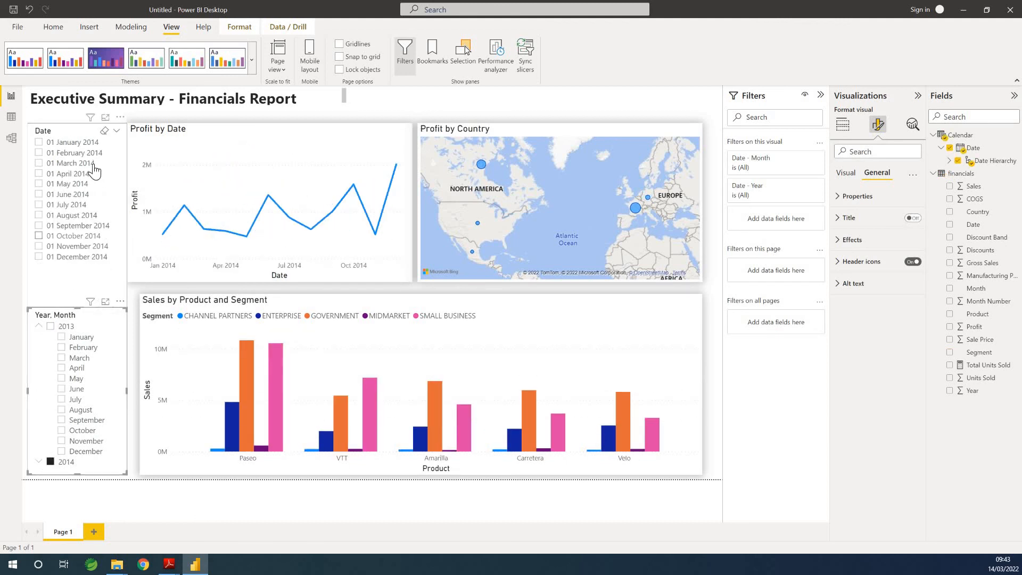
Export the report to PDF and maximize the exported document in Adobe Reader
click(17, 27)
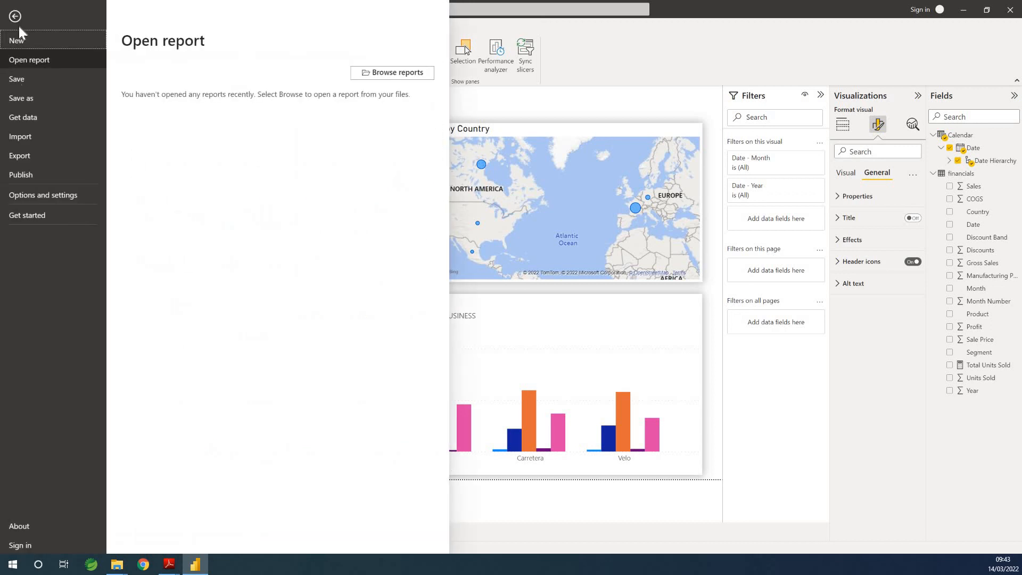
click(37, 174)
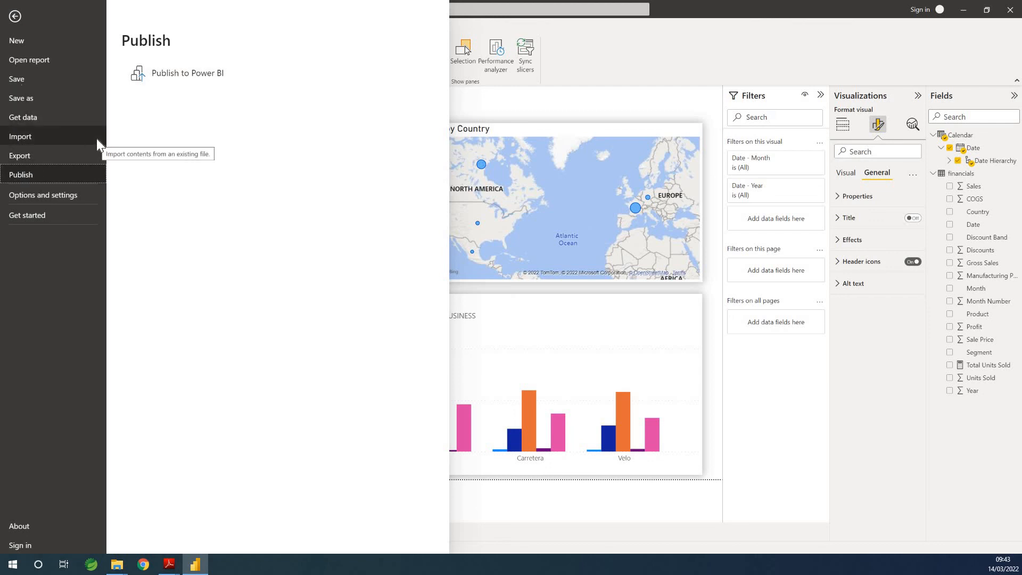
click(31, 155)
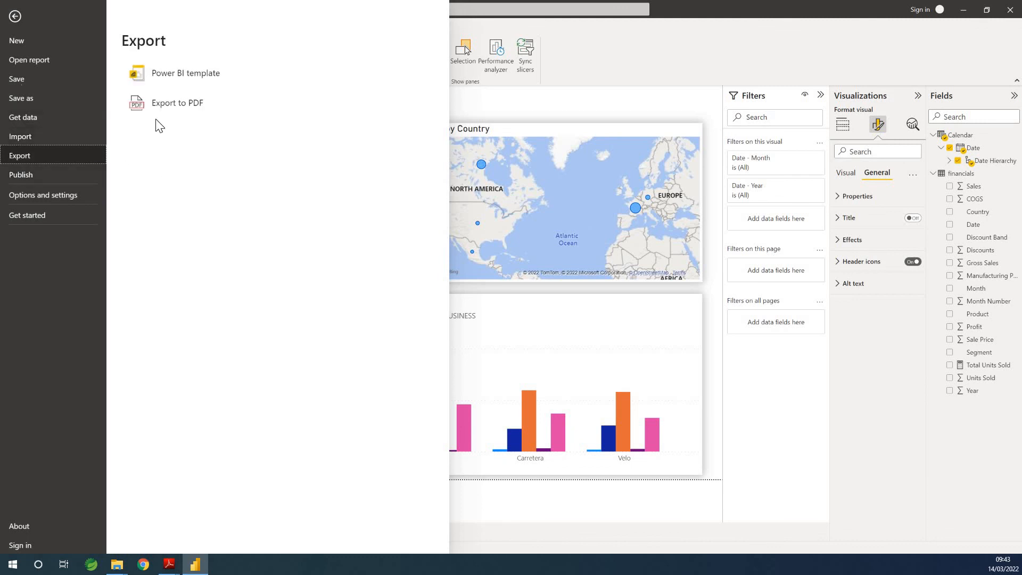
click(190, 104)
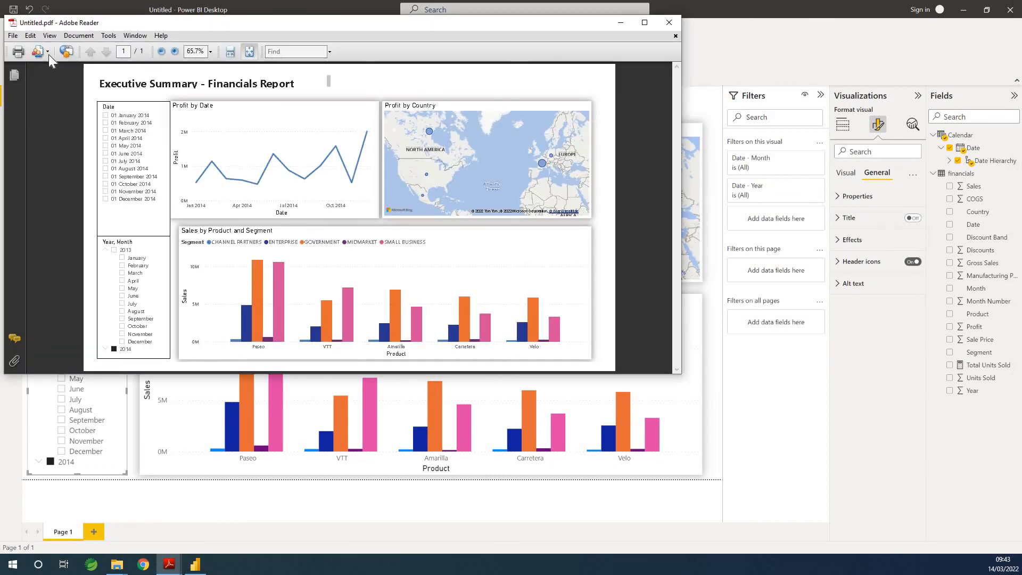
click(644, 25)
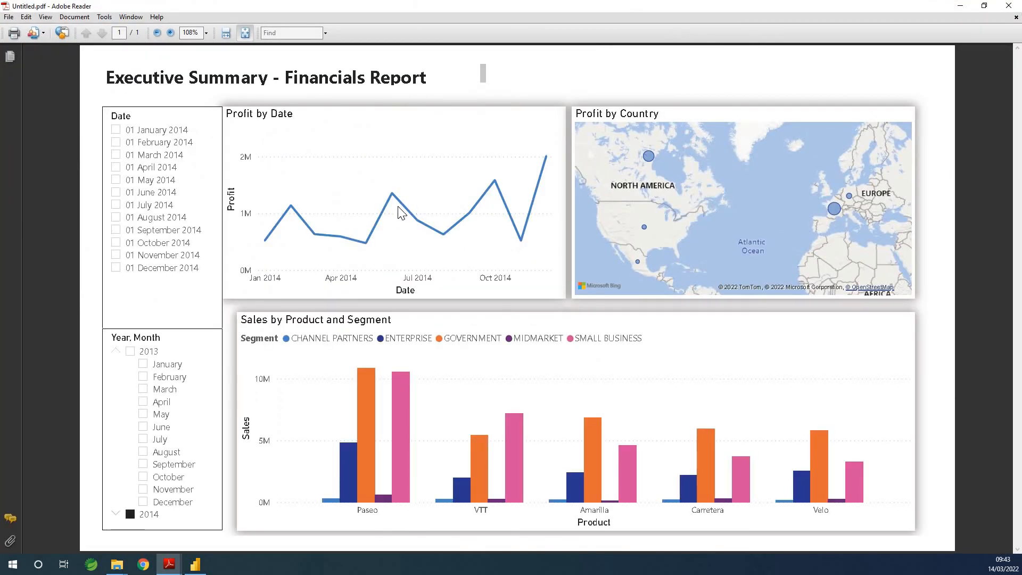